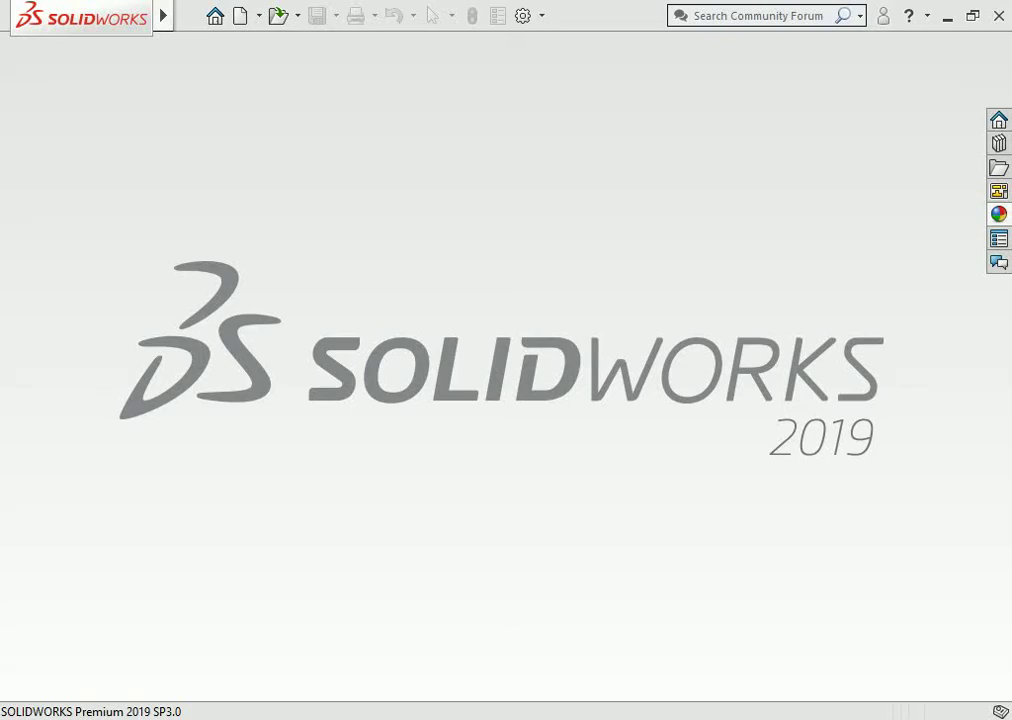
# Step: Create a new part and start a sketch on the Top Plane
pyautogui.hotkey('ctrl', 'n')
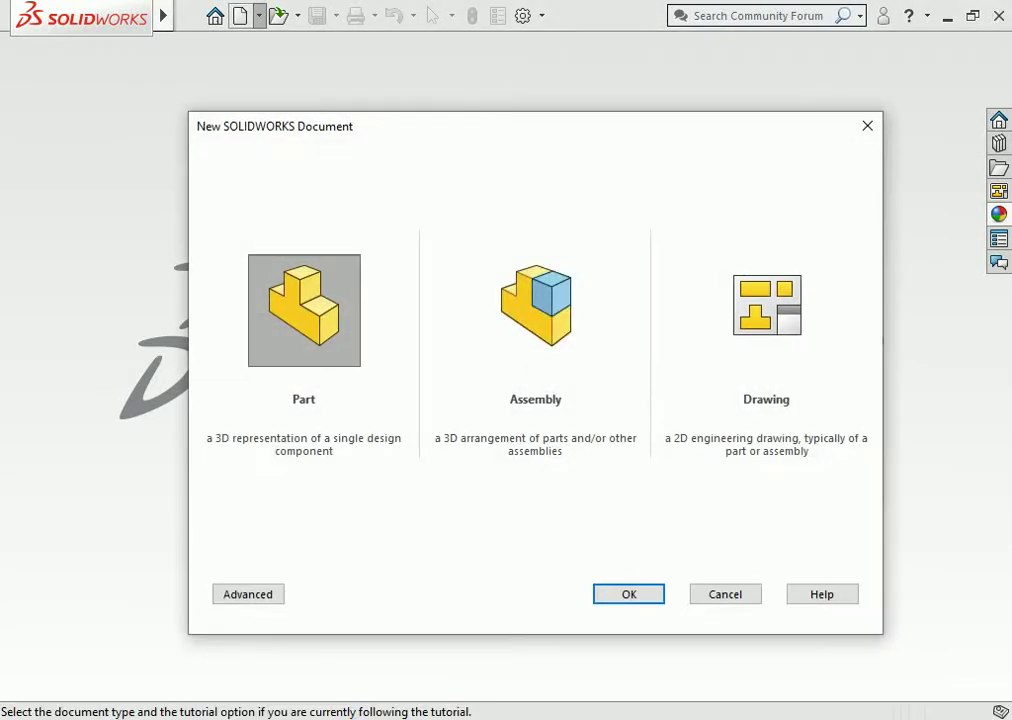
pyautogui.press('Return')
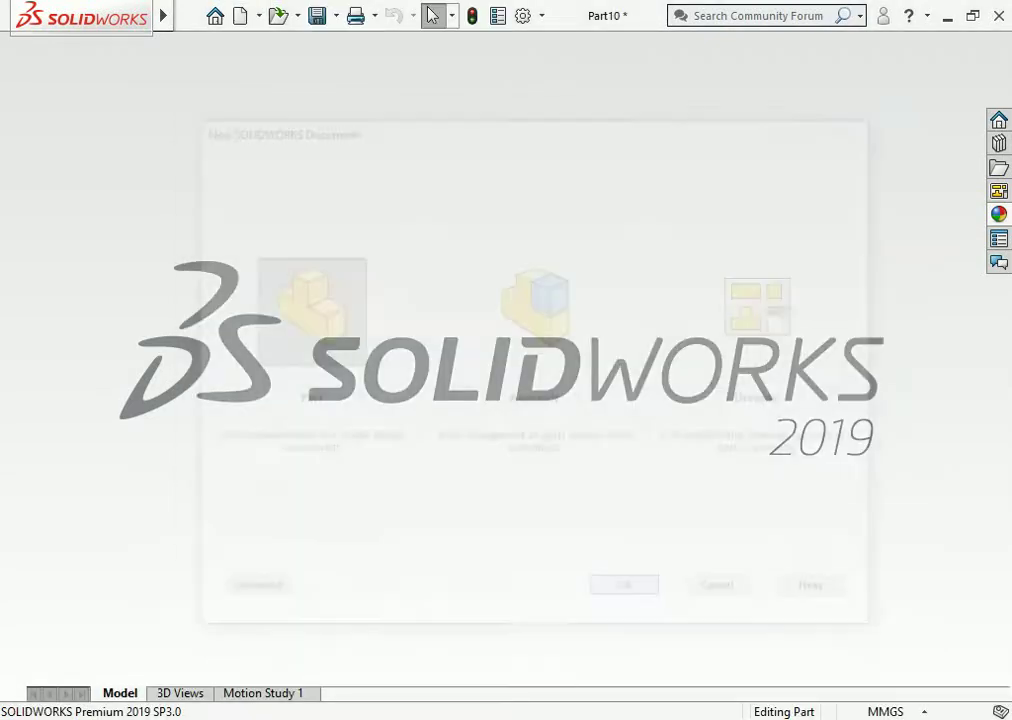
pyautogui.click(75, 355)
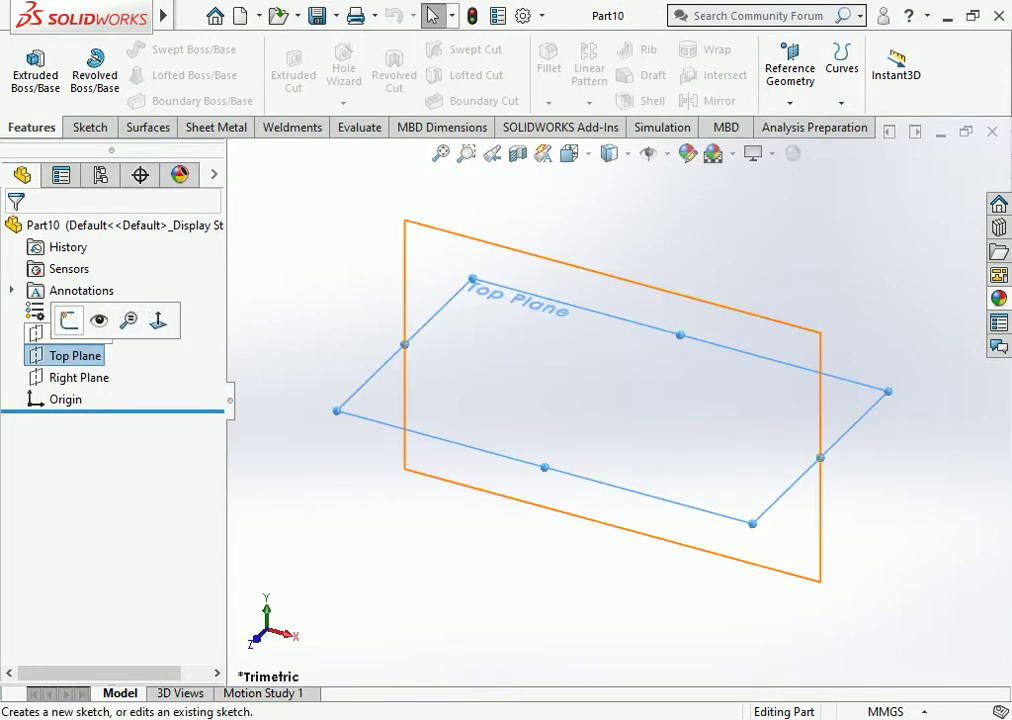
pyautogui.click(36, 320)
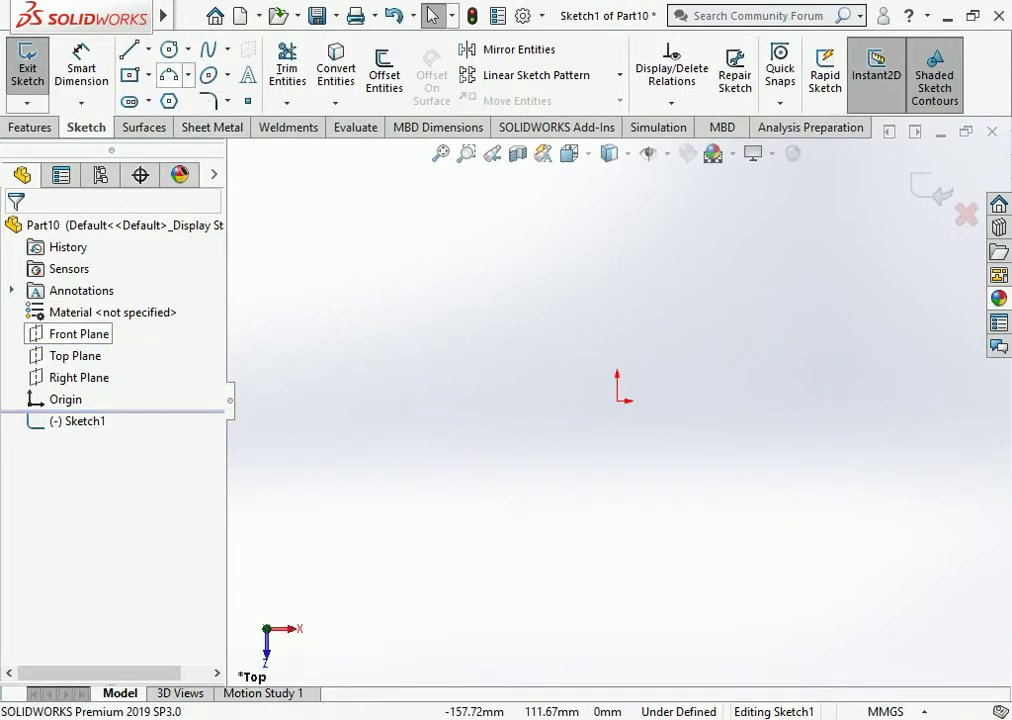
# Step: Draw three concentric circles centred on the origin: a middle, a small inner and a large outer
pyautogui.click(169, 49)
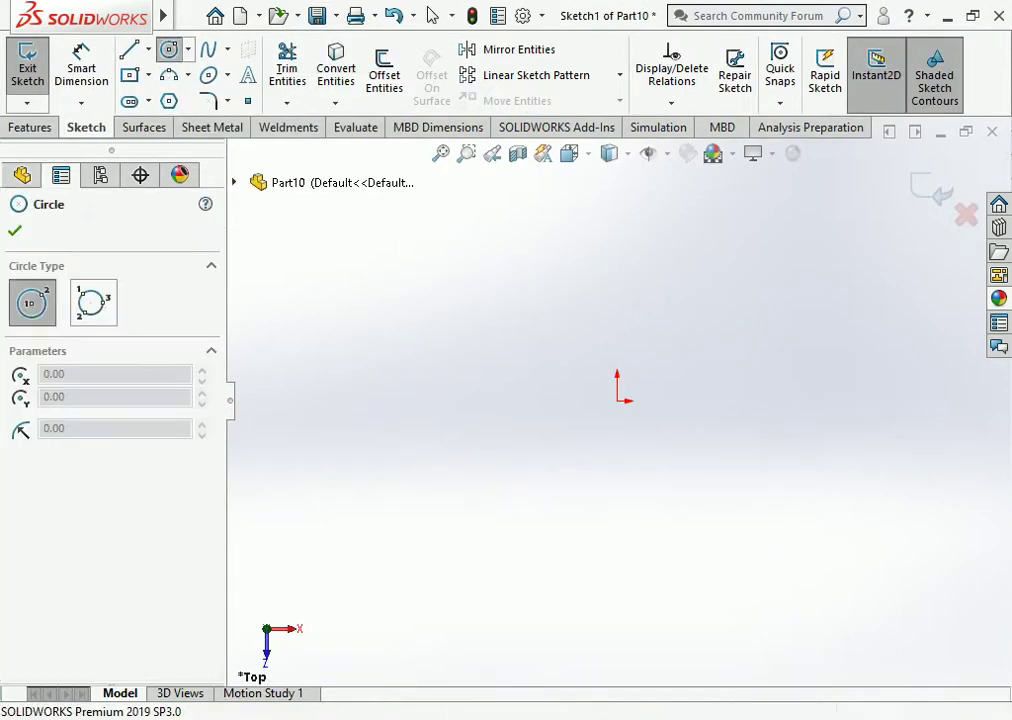
pyautogui.click(617, 400)
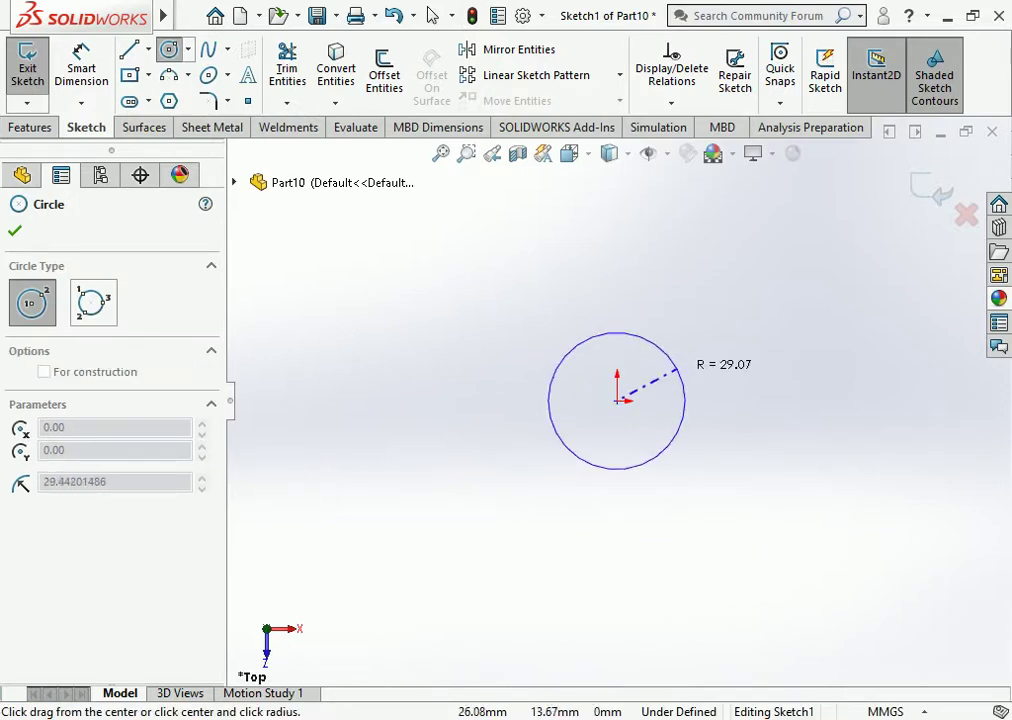
pyautogui.click(689, 357)
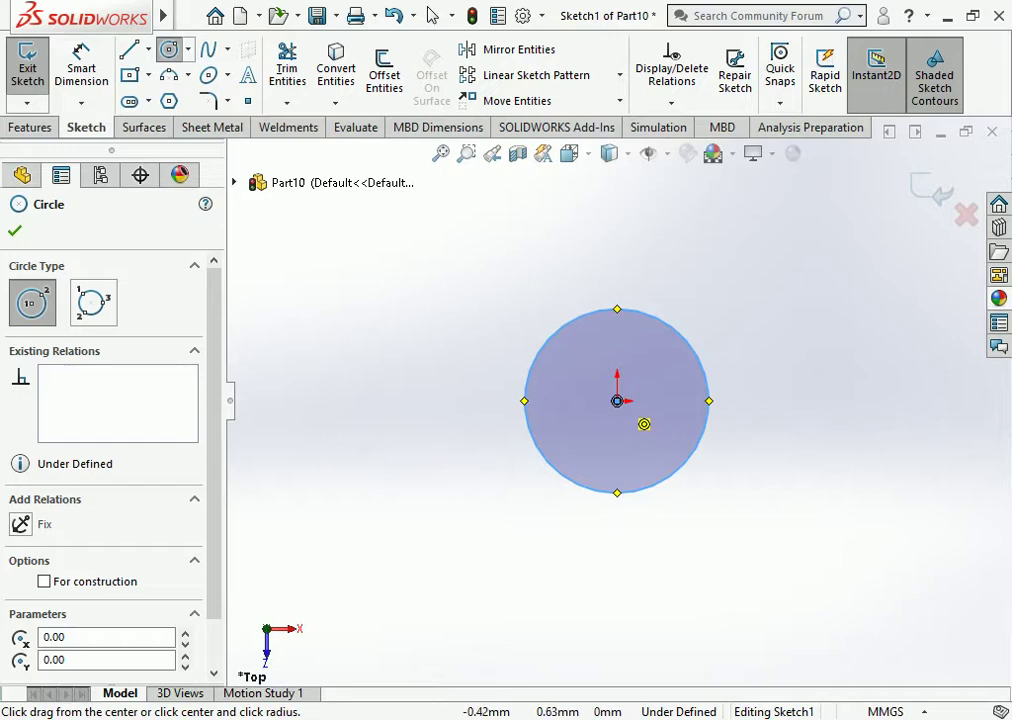
pyautogui.click(617, 401)
pyautogui.click(626, 365)
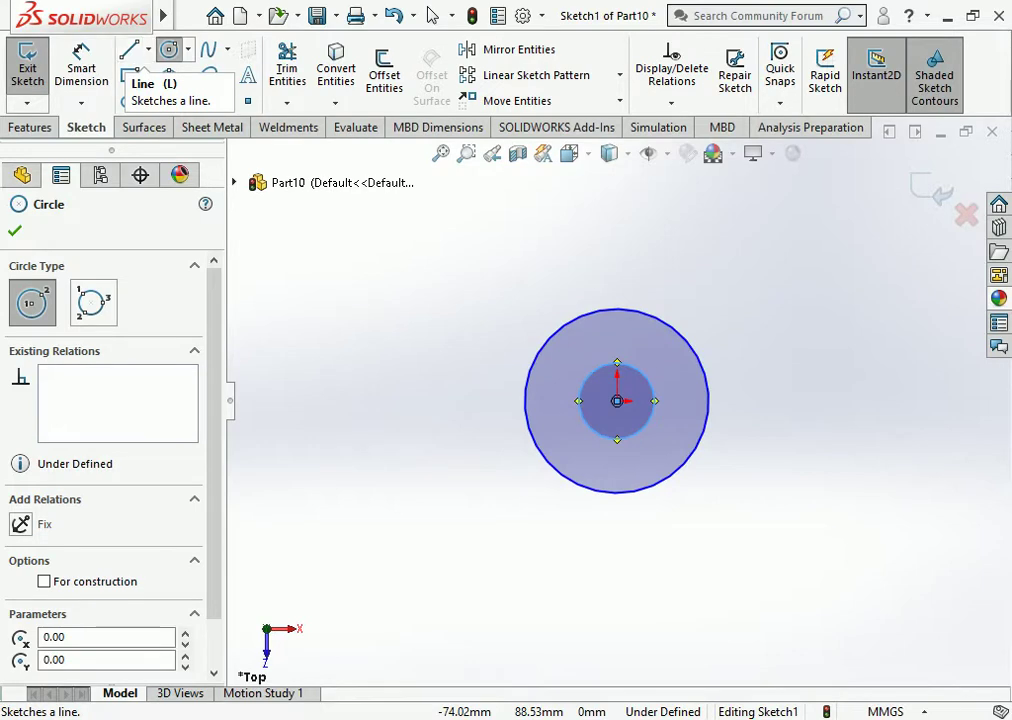
pyautogui.click(617, 401)
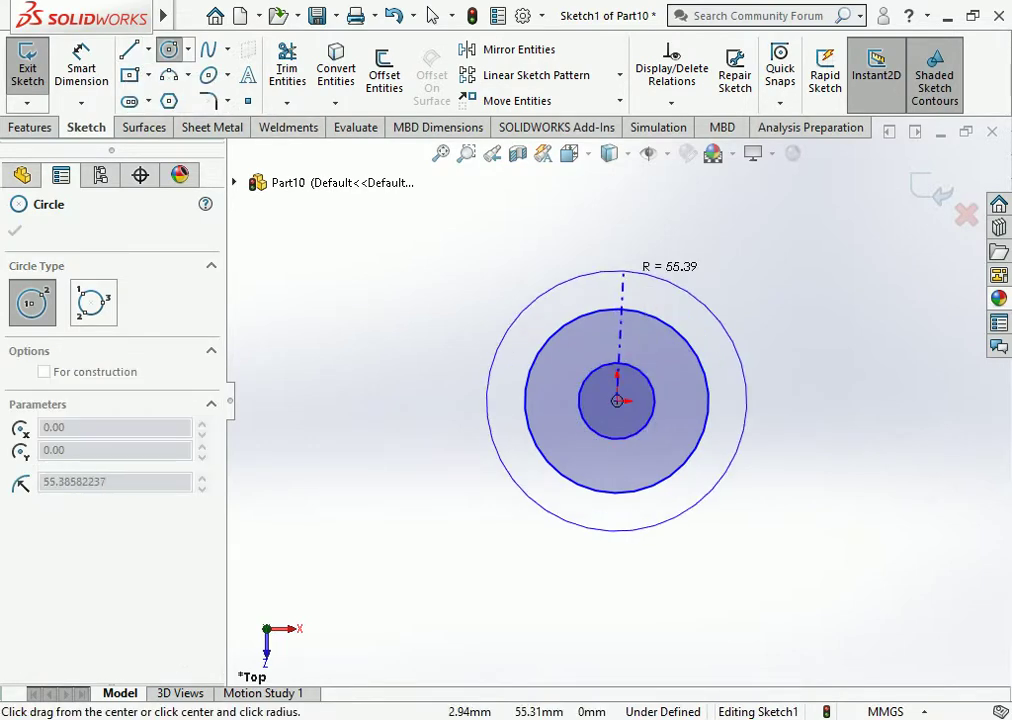
pyautogui.click(618, 281)
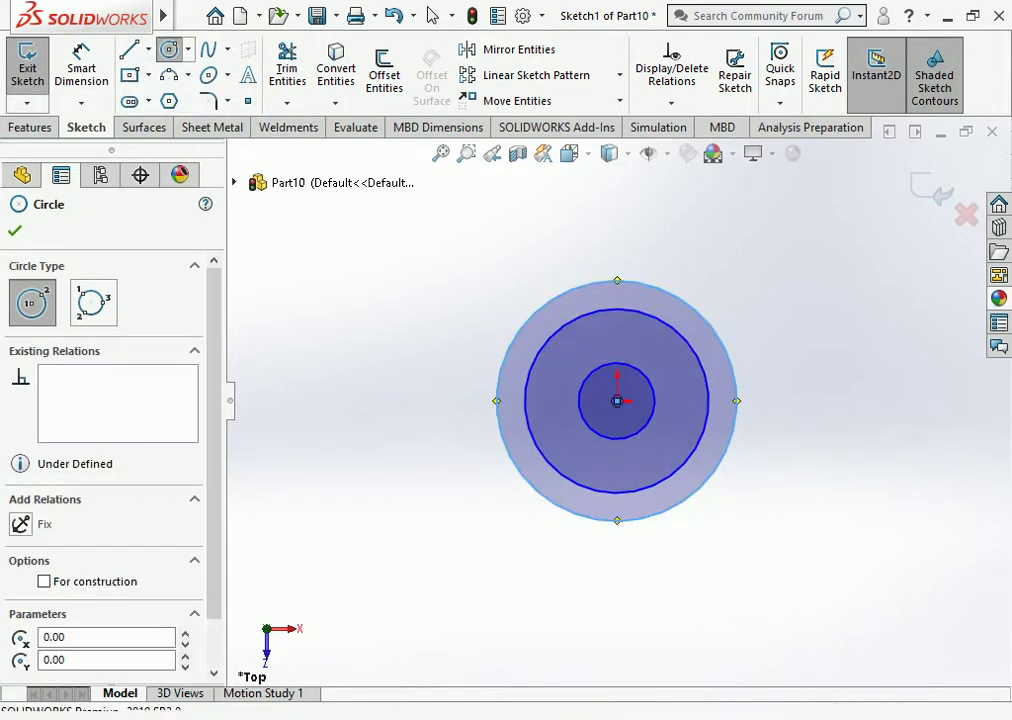
pyautogui.click(81, 62)
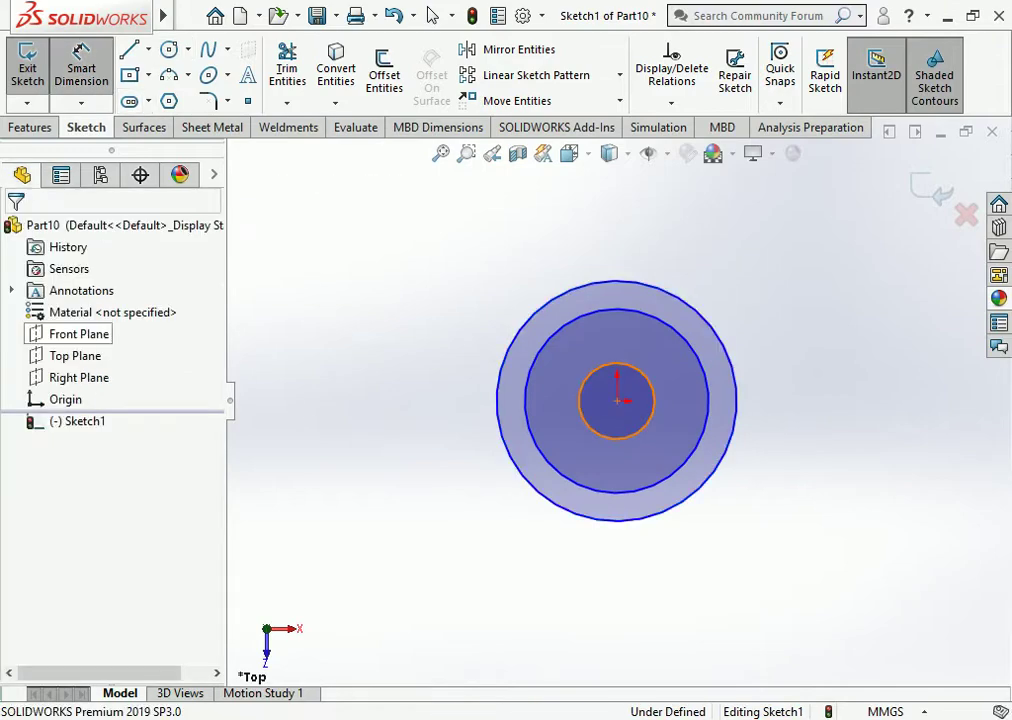
# Step: Dimension the inner circle to Ø30 mm and the middle circle to Ø78 mm
pyautogui.click(581, 400)
pyautogui.click(360, 447)
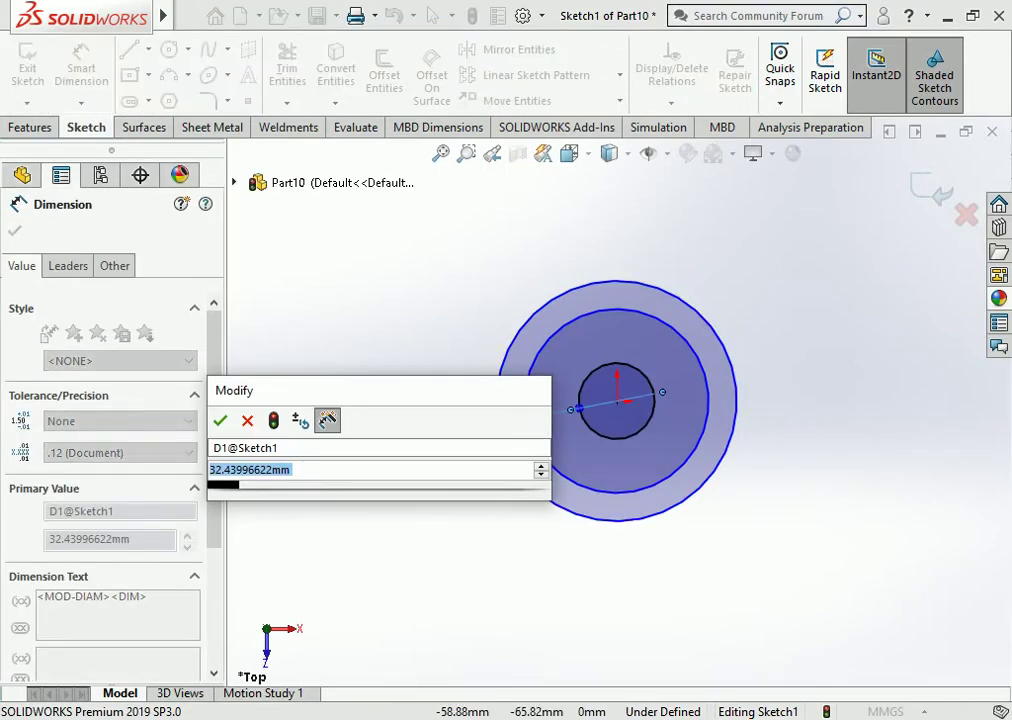
pyautogui.write('30')
pyautogui.press('Return')
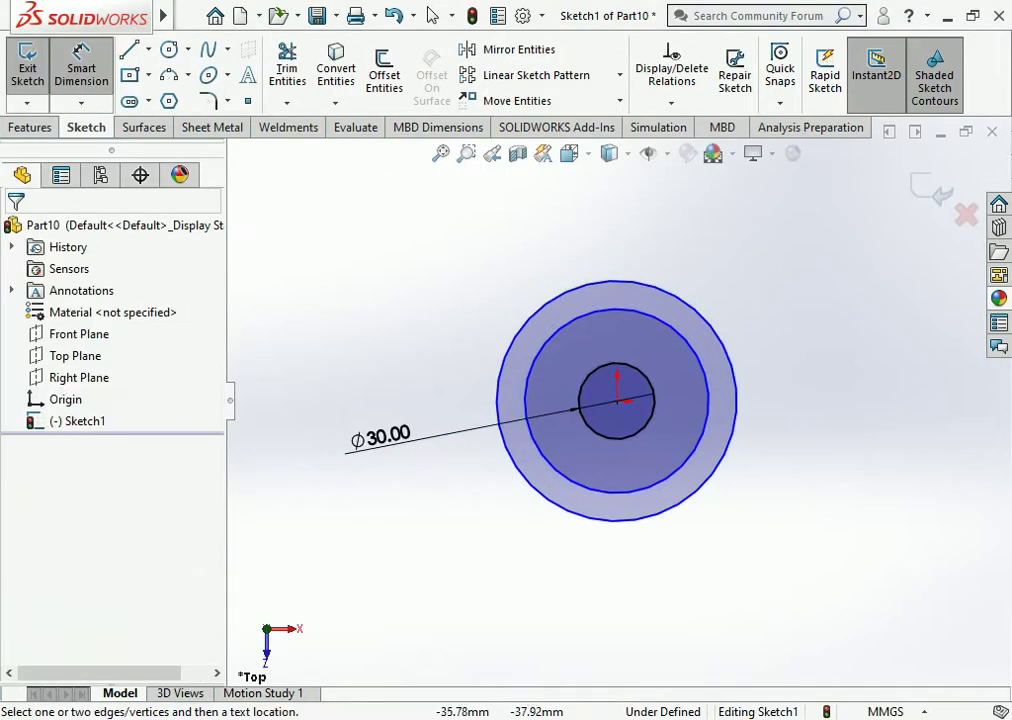
pyautogui.click(545, 455)
pyautogui.click(372, 495)
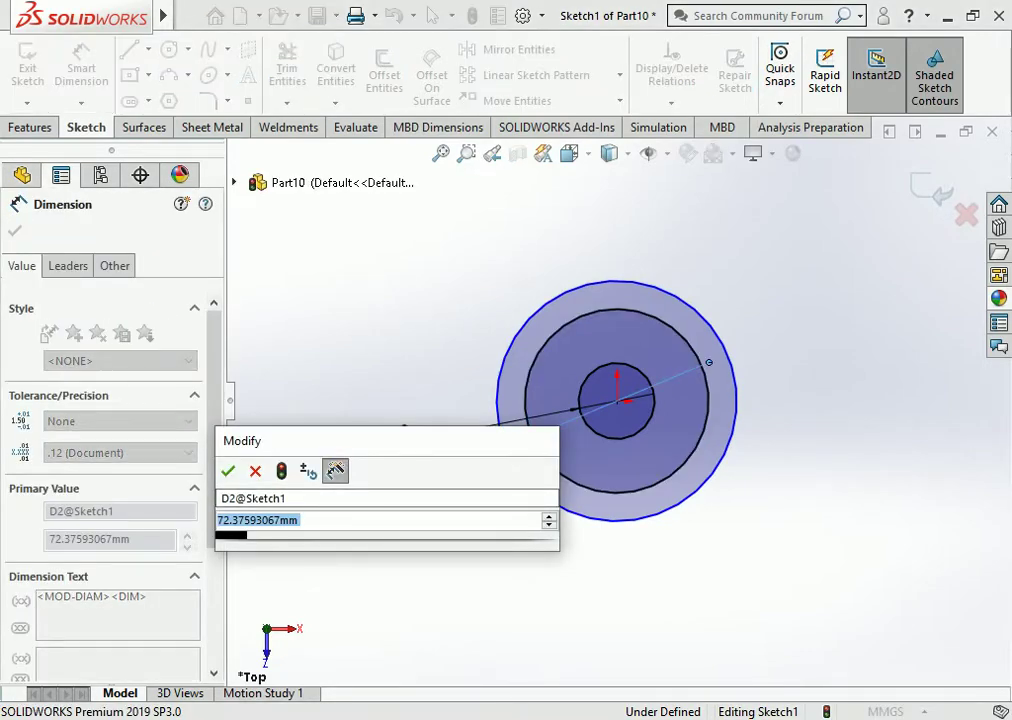
pyautogui.write('78')
pyautogui.press('Return')
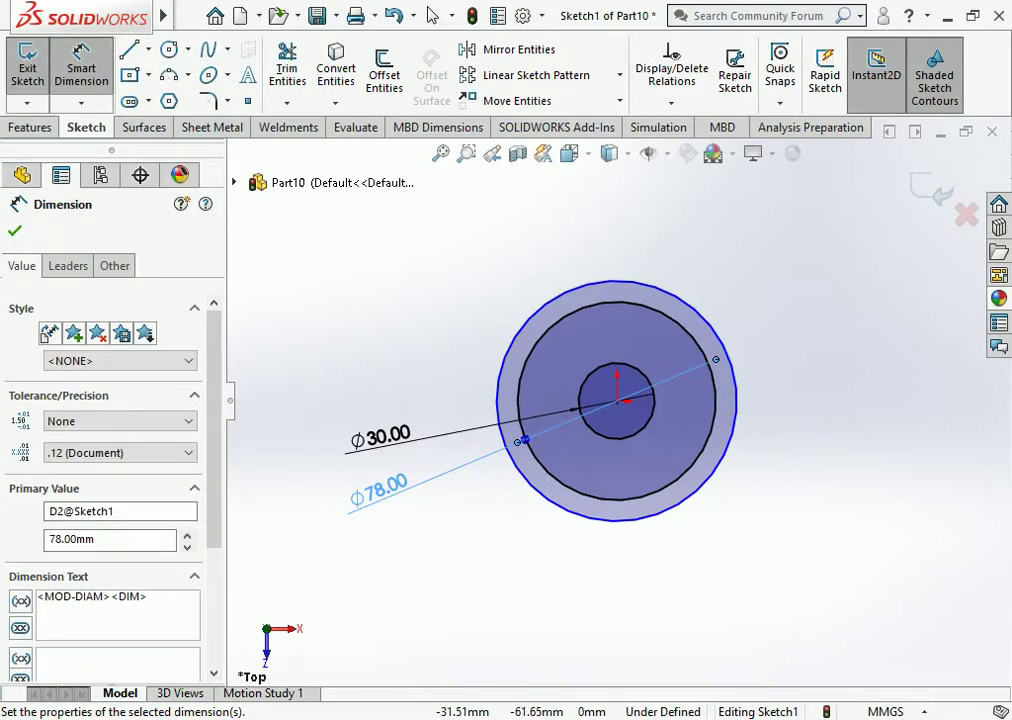
# Step: Dimension the outer circle to Ø94 mm, fully defining the sketch
pyautogui.press('Escape')
pyautogui.click(515, 470)
pyautogui.click(395, 548)
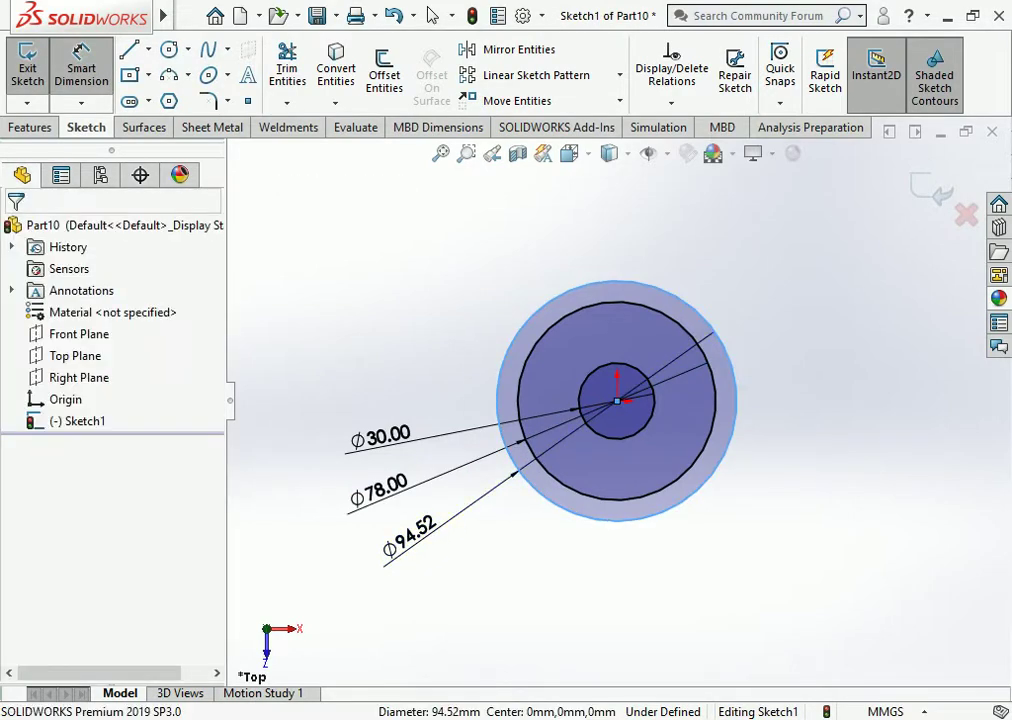
pyautogui.write('9')
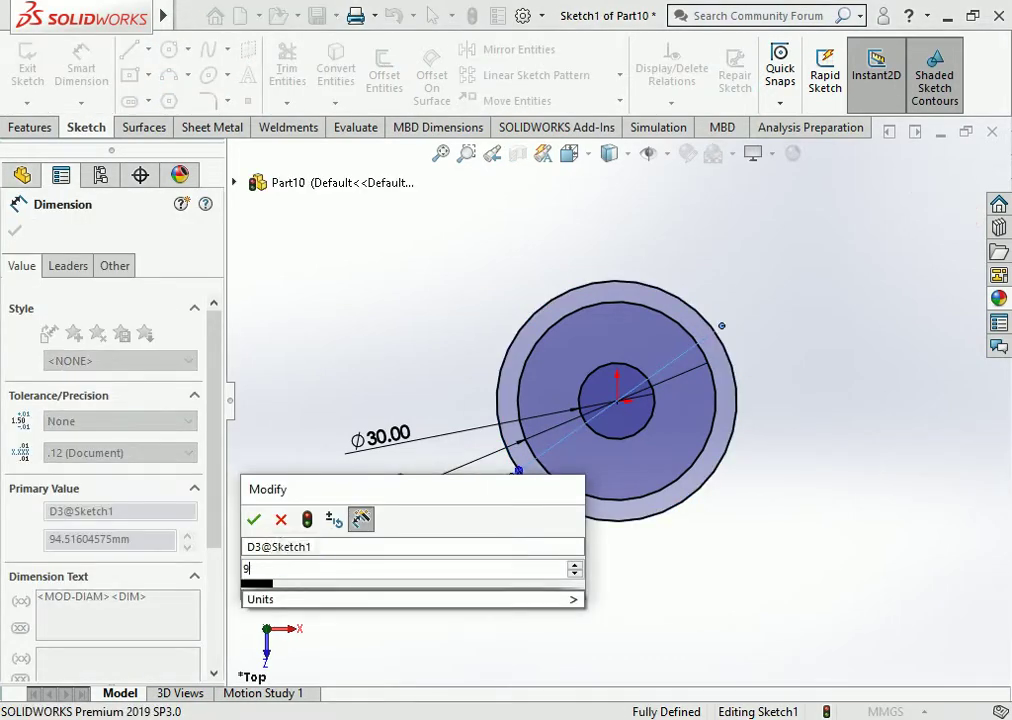
pyautogui.write('4')
pyautogui.press('Return')
pyautogui.press('Escape')
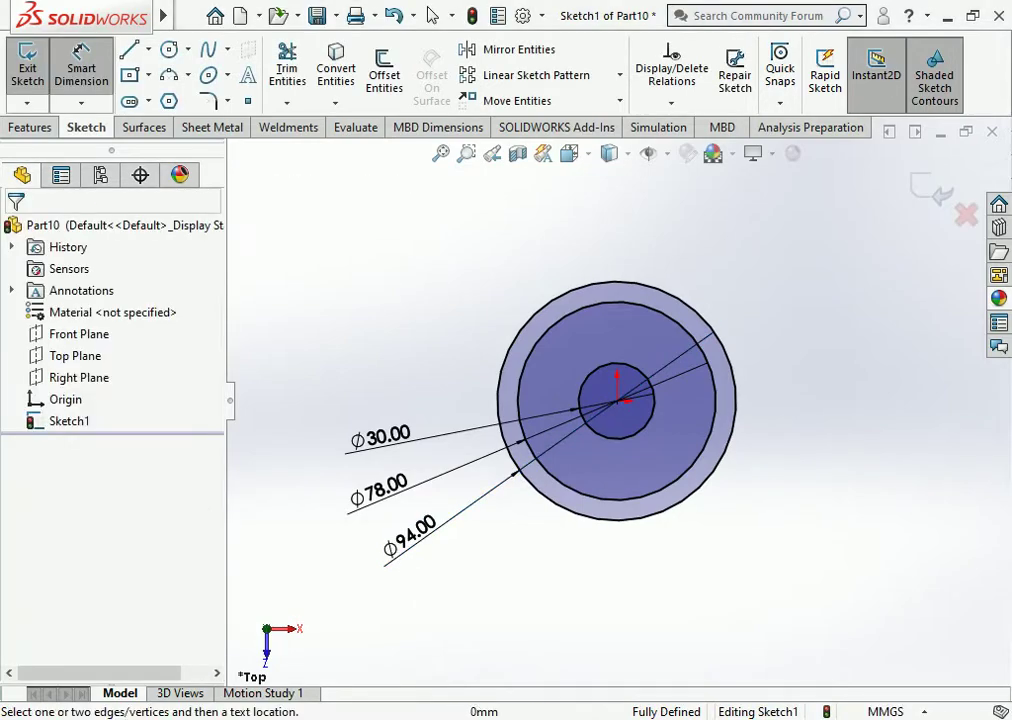
pyautogui.scroll(-3, 604, 292)
# Step: Draw a vertical centerline from the origin up past the circles
pyautogui.click(148, 49)
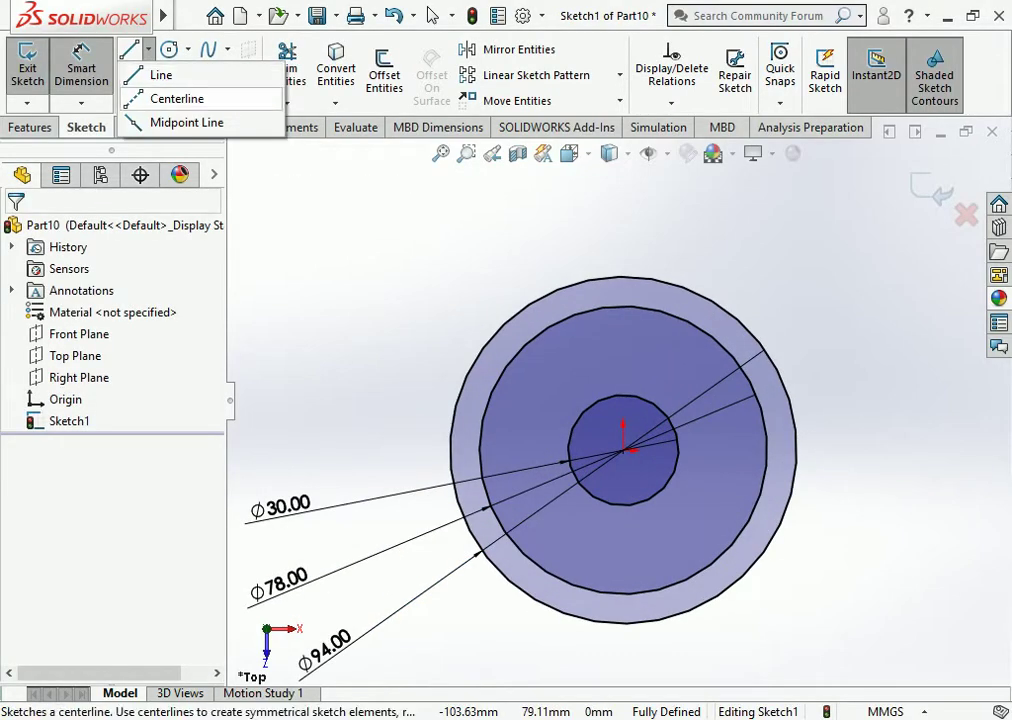
pyautogui.click(176, 99)
pyautogui.click(622, 450)
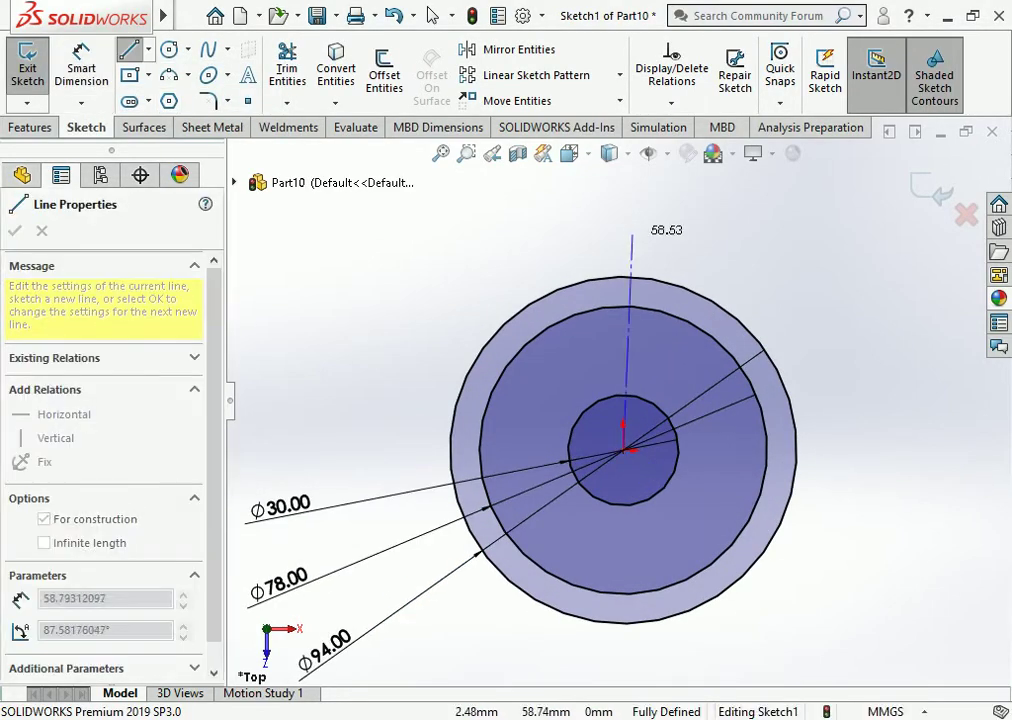
pyautogui.click(622, 221)
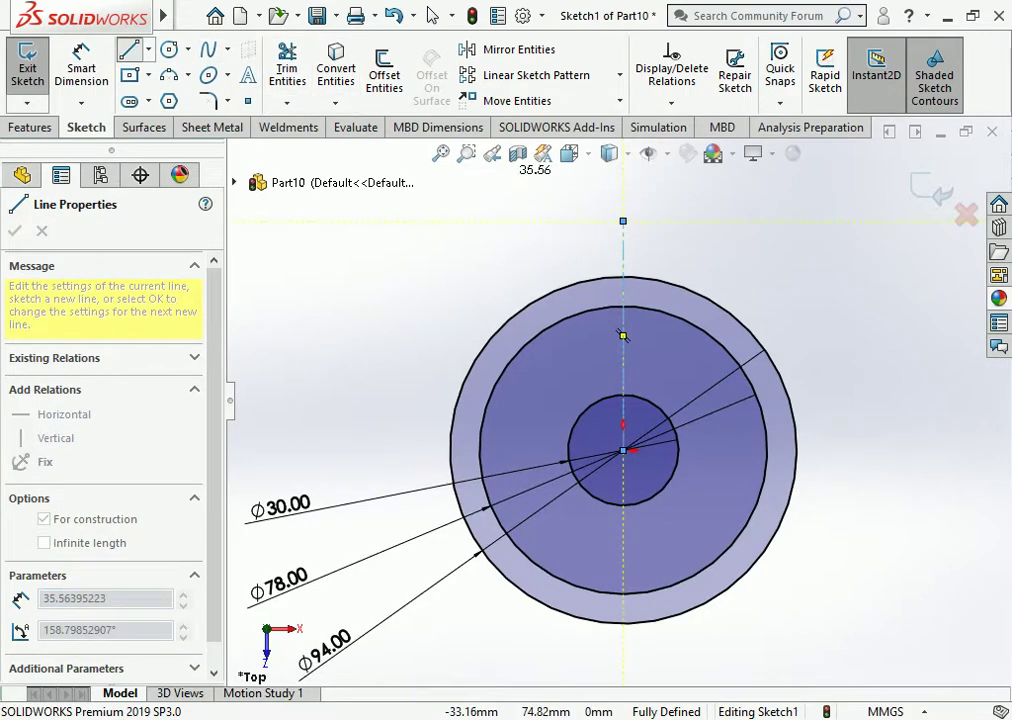
pyautogui.press('Escape')
pyautogui.click(128, 49)
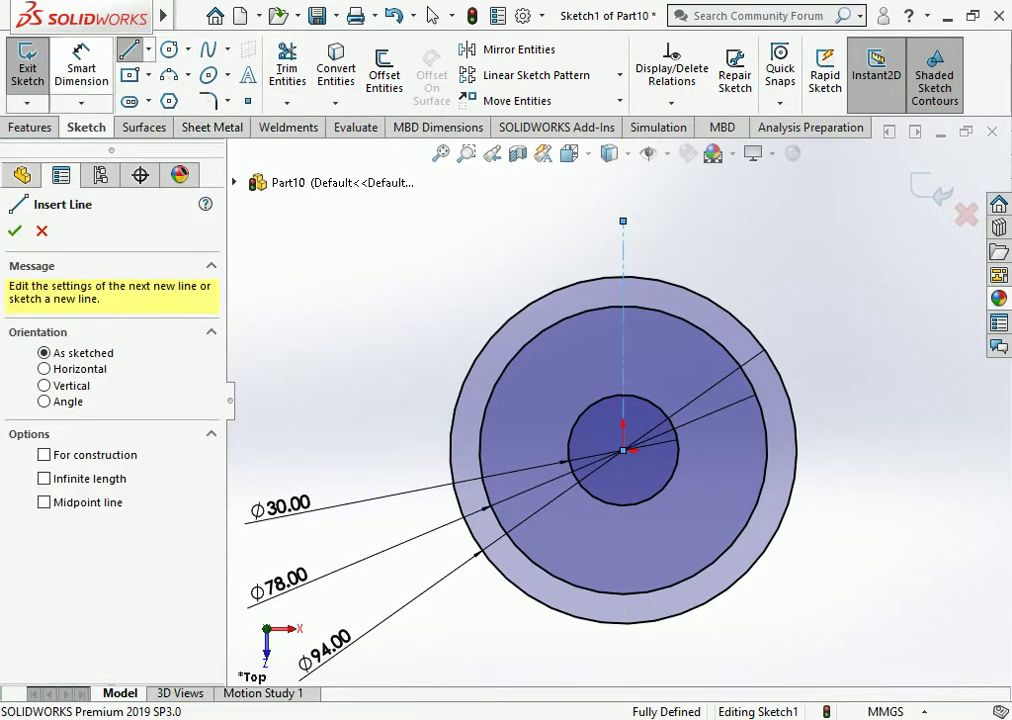
# Step: Offset the centerline 4 mm to both sides to create the slot lines
pyautogui.click(128, 49)
pyautogui.click(383, 70)
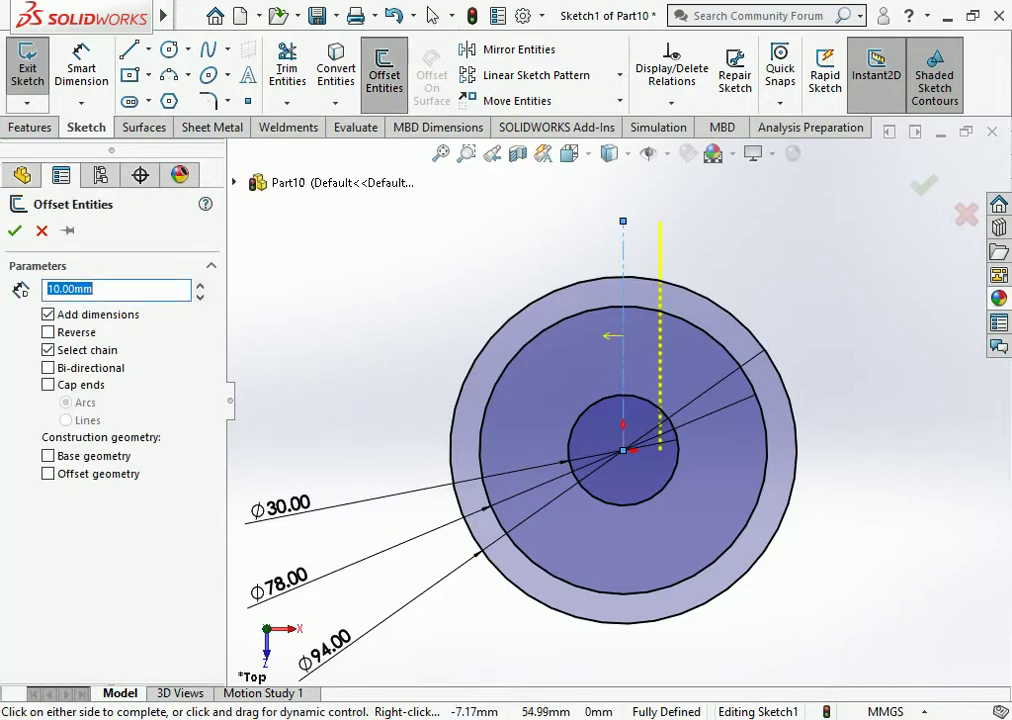
pyautogui.click(48, 368)
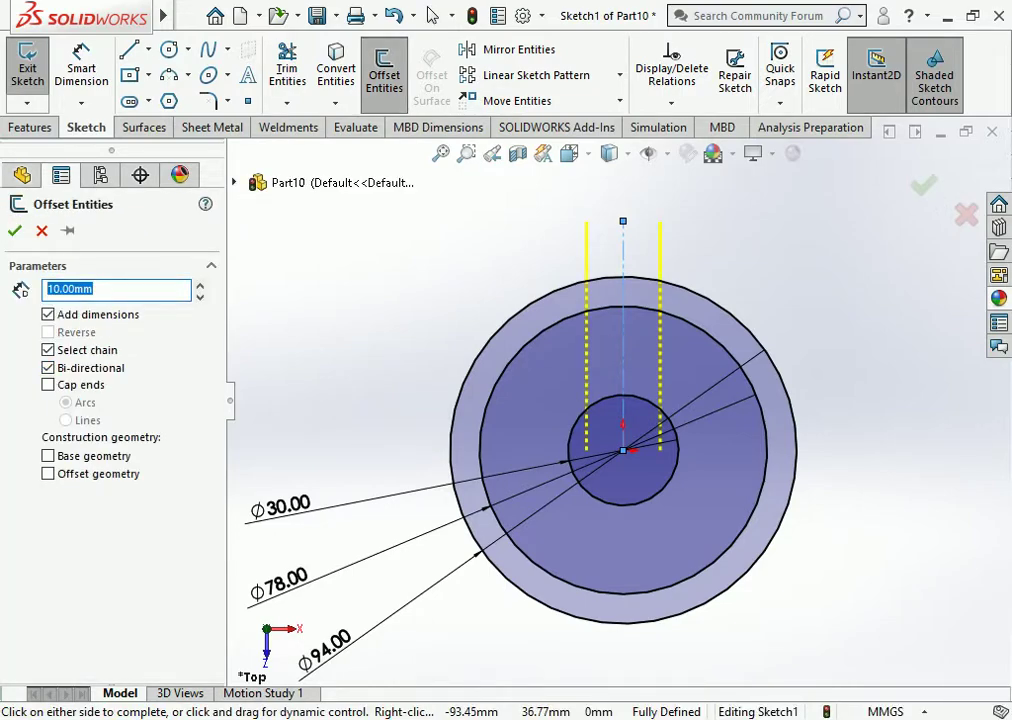
pyautogui.write('3')
pyautogui.press('Return')
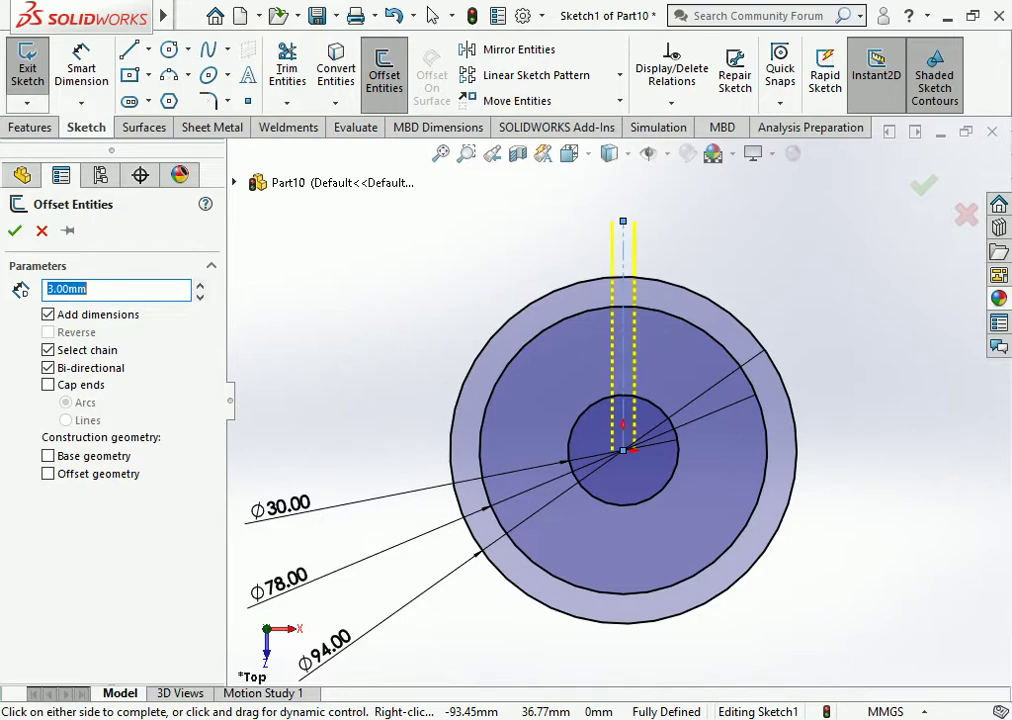
pyautogui.write('4')
pyautogui.press('Return')
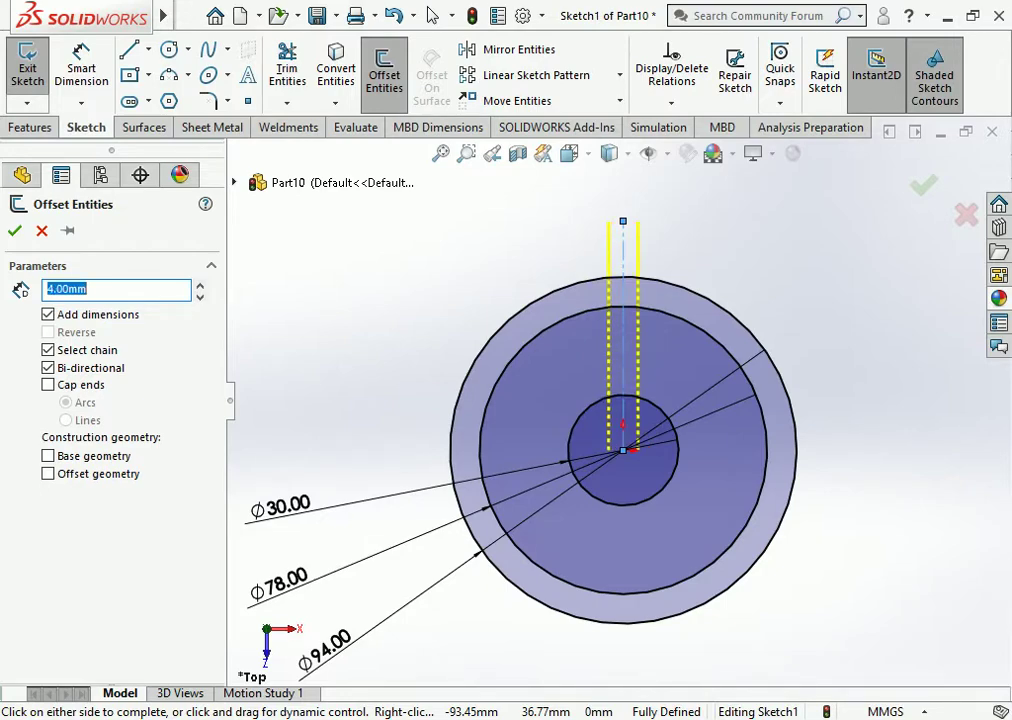
pyautogui.click(14, 230)
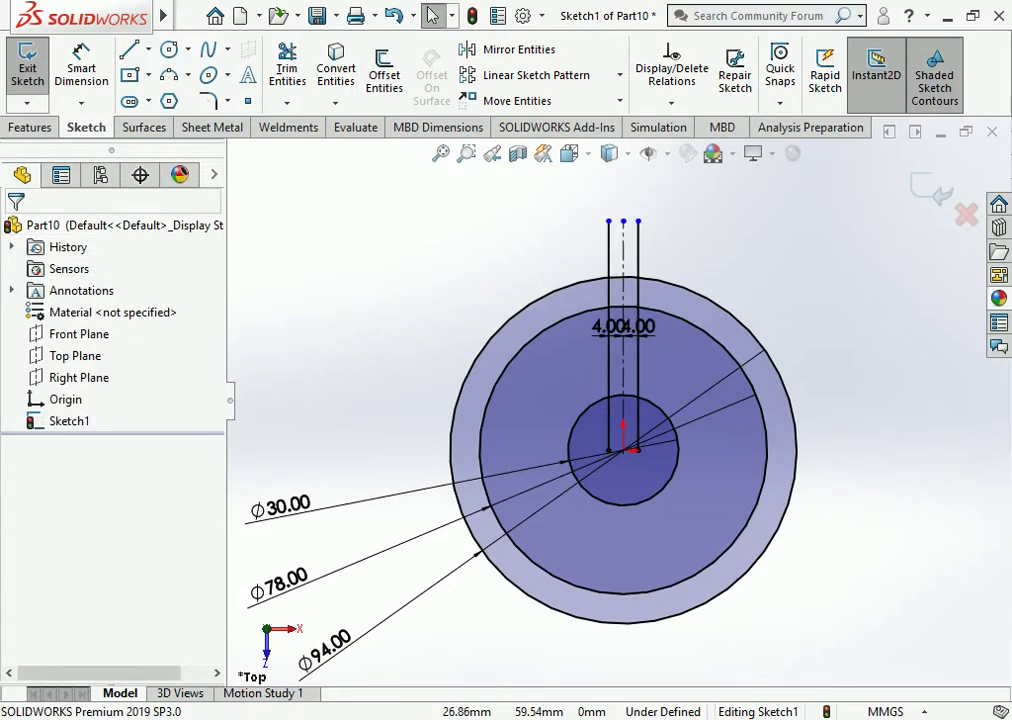
# Step: Change the outer circle's diameter from 94 to 90 mm
pyautogui.scroll(2, 540, 370)
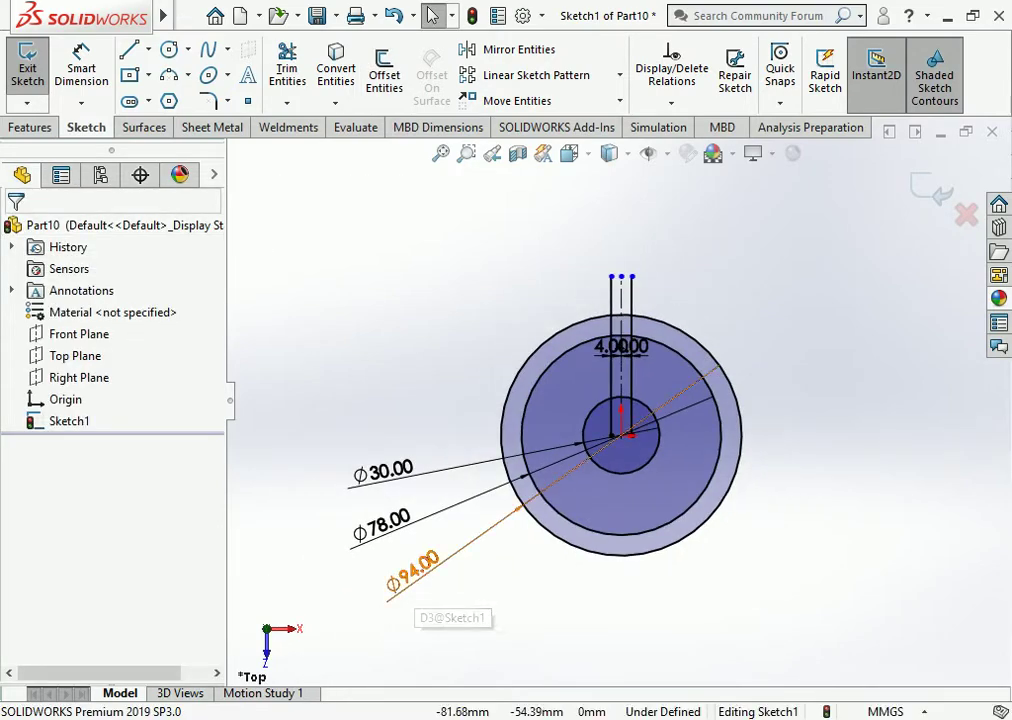
pyautogui.doubleClick(412, 576)
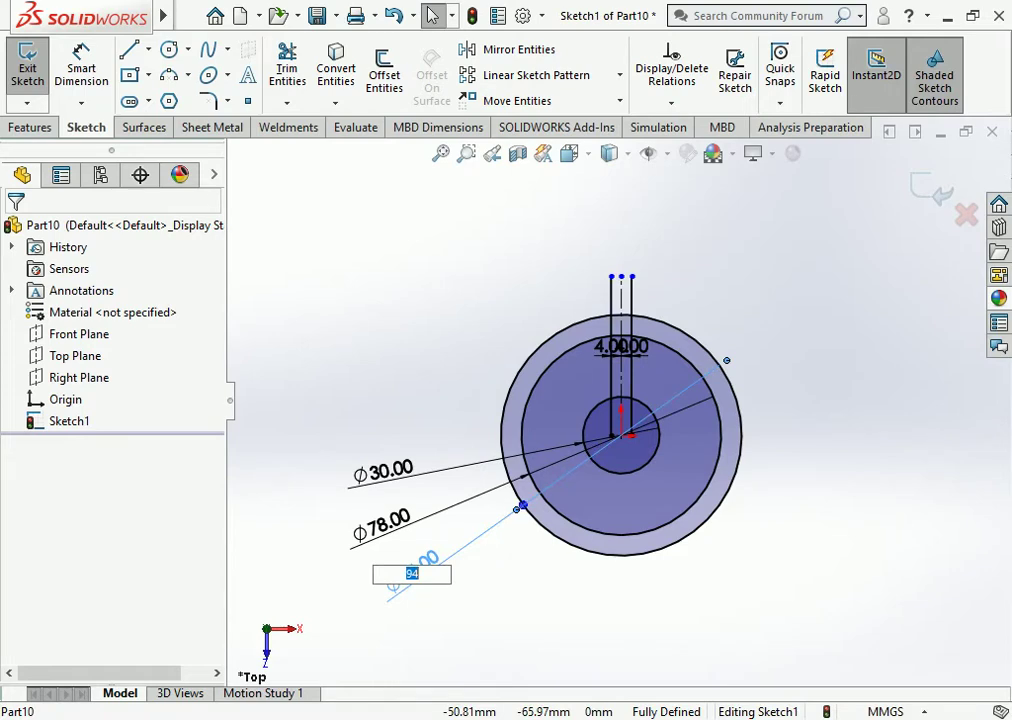
pyautogui.write('90')
pyautogui.press('Return')
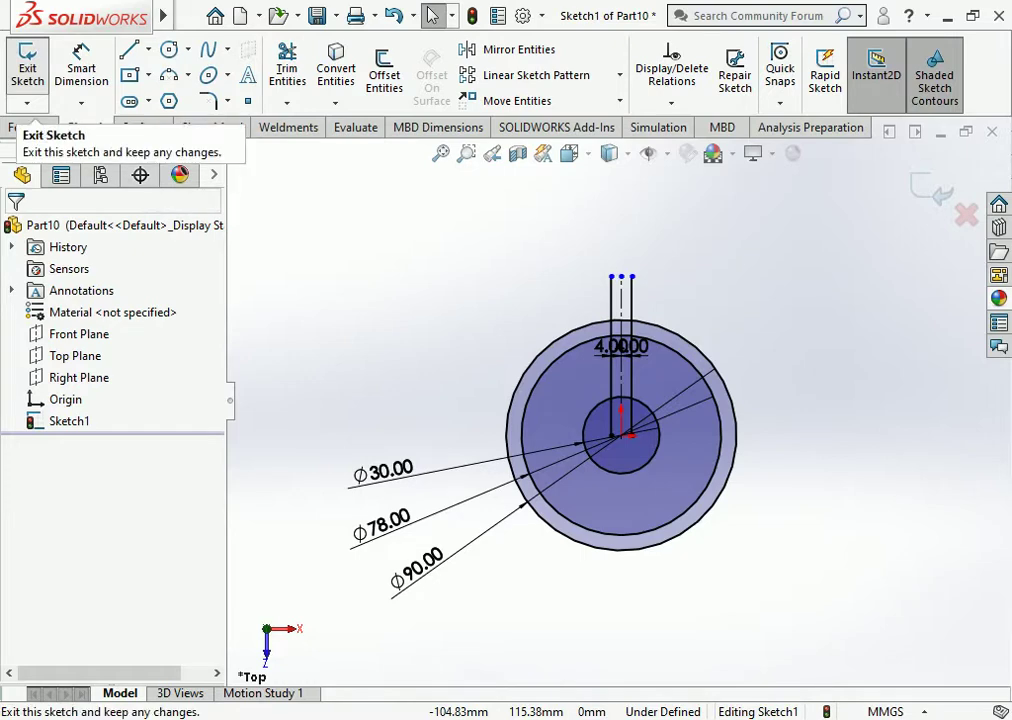
# Step: Power-trim the slot lines inside the ring
pyautogui.click(287, 68)
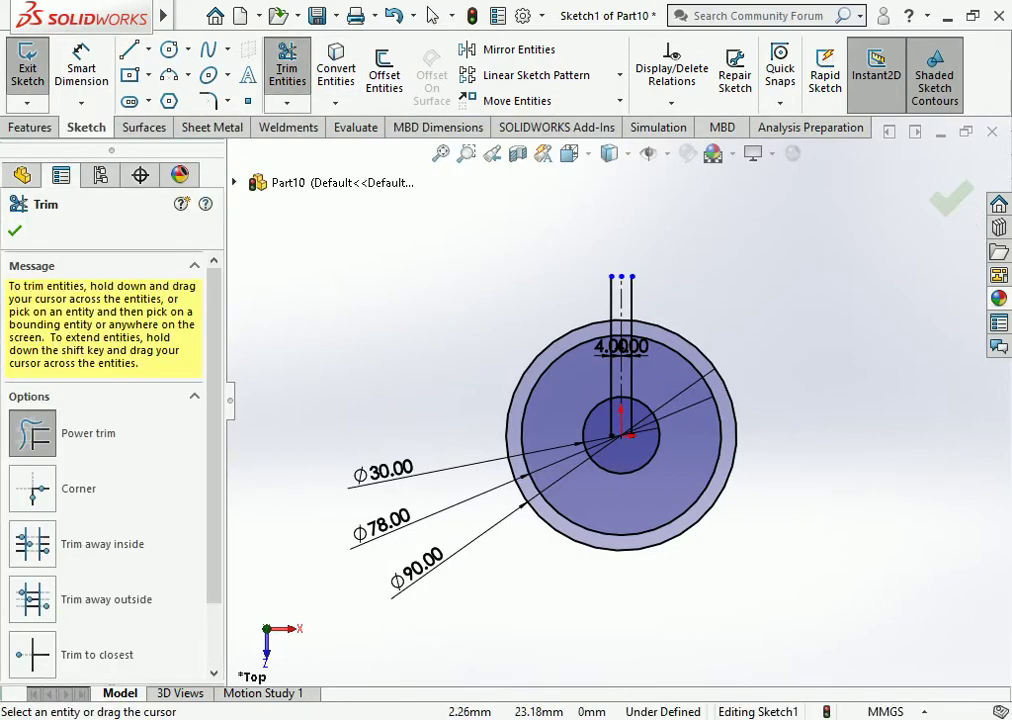
pyautogui.scroll(-5, 629, 374)
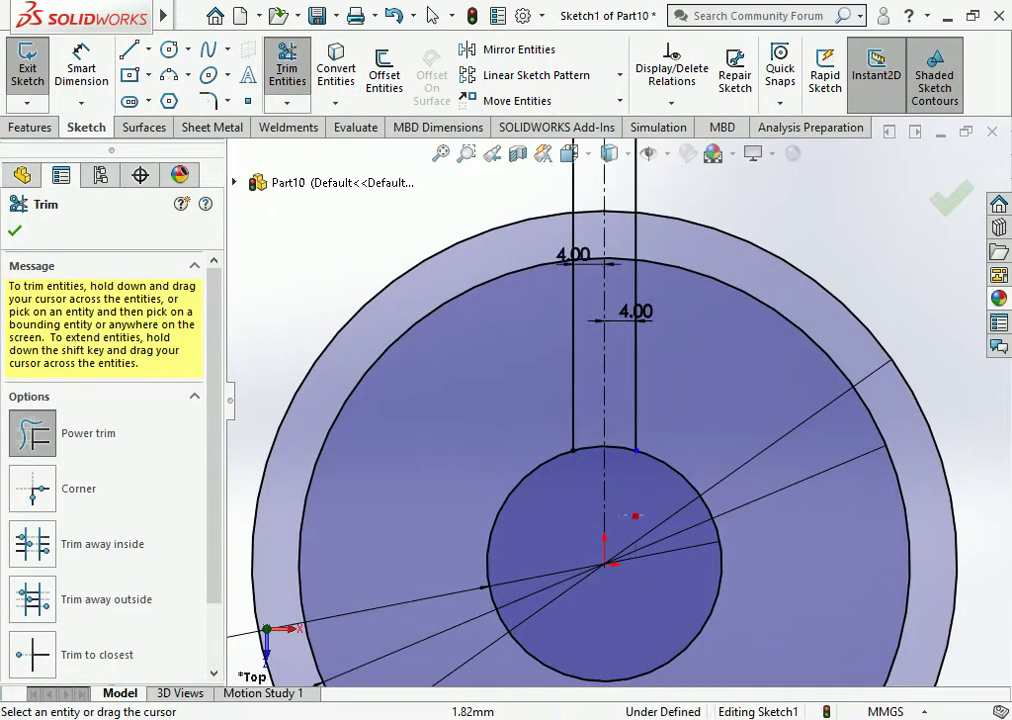
pyautogui.moveTo(619, 400); pyautogui.dragTo(562, 349)
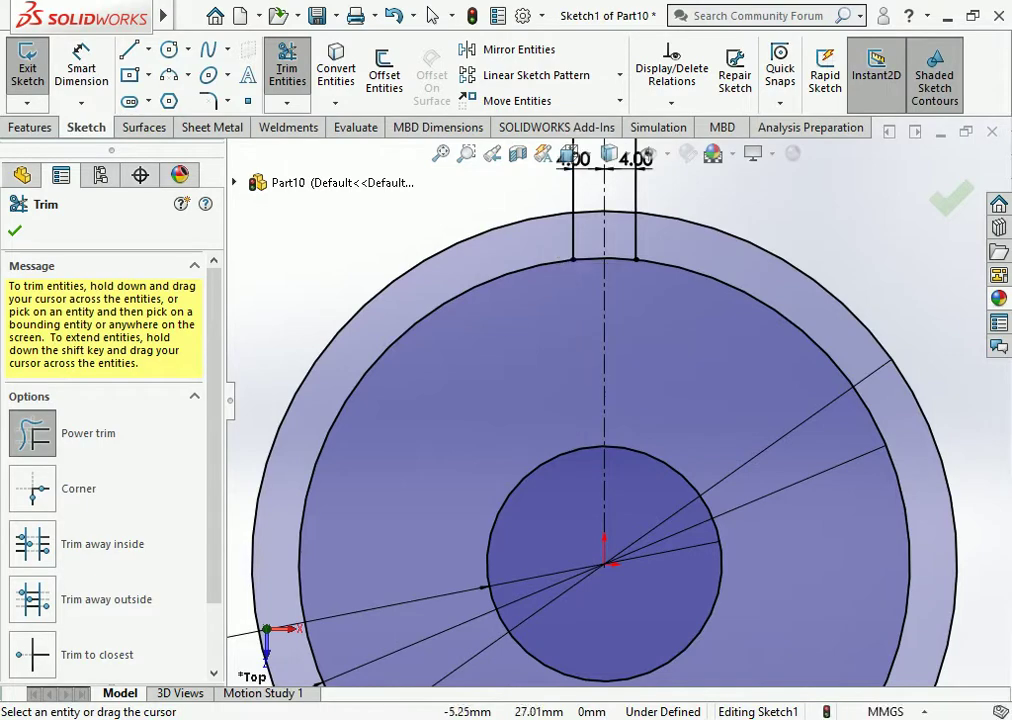
pyautogui.scroll(-2, 610, 300)
# Step: Move both 4.00 dimensions between the lines and trim the outer circle beside the tooth
pyautogui.moveTo(655, 237); pyautogui.dragTo(658, 341)
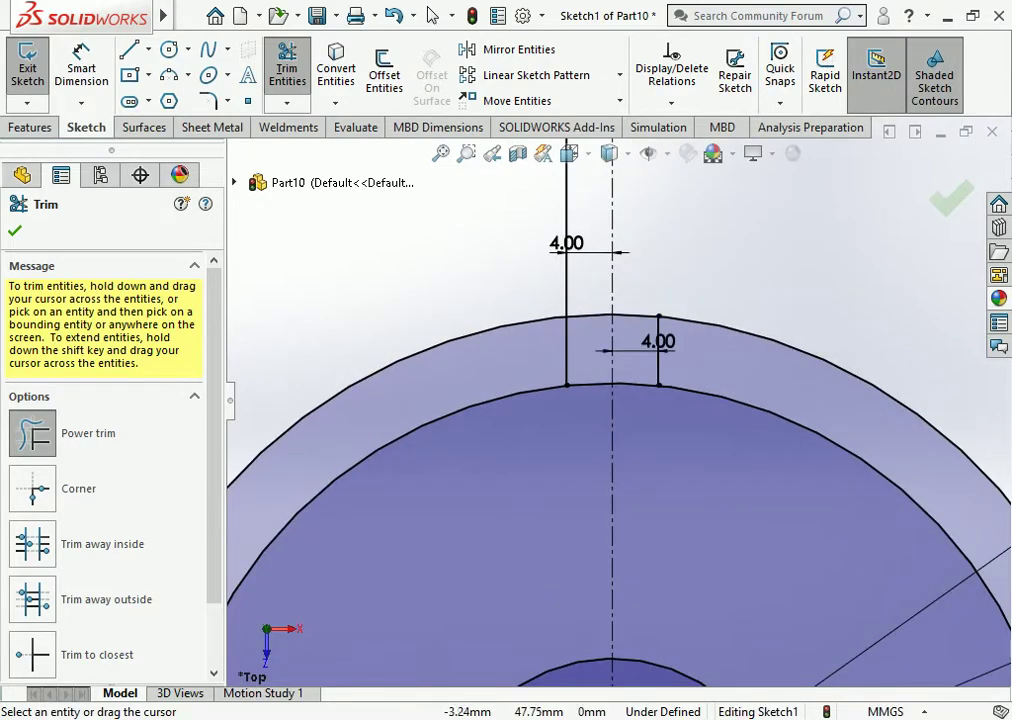
pyautogui.moveTo(566, 243); pyautogui.dragTo(565, 343)
pyautogui.moveTo(700, 318); pyautogui.dragTo(730, 330)
pyautogui.scroll(-2, 641, 384)
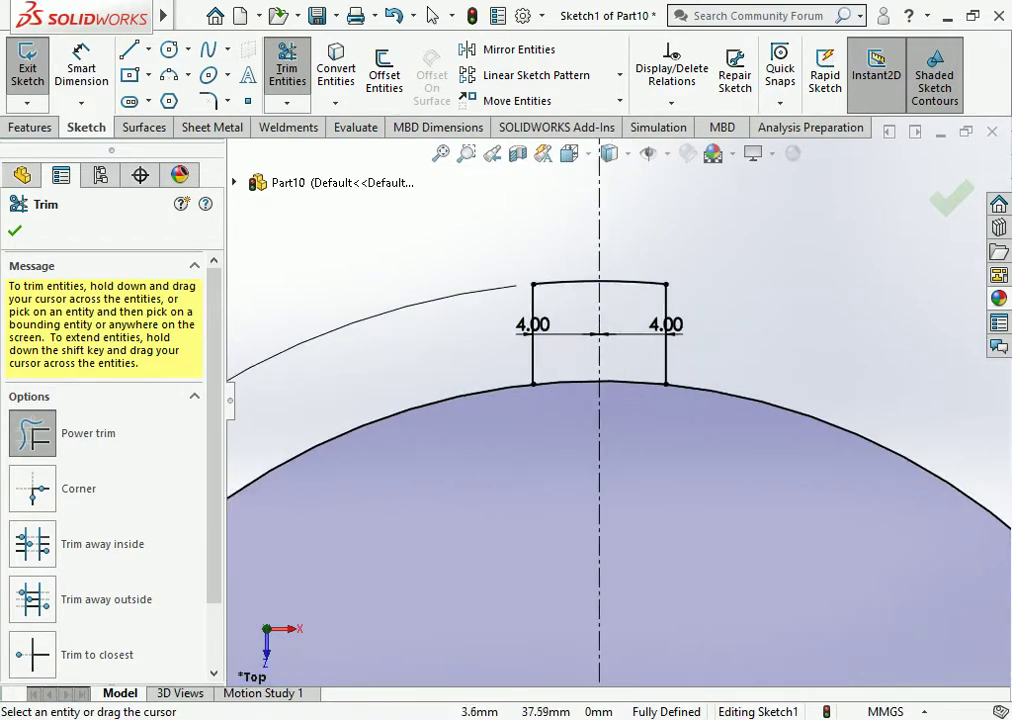
pyautogui.scroll(2, 600, 385)
pyautogui.scroll(-2, 600, 385)
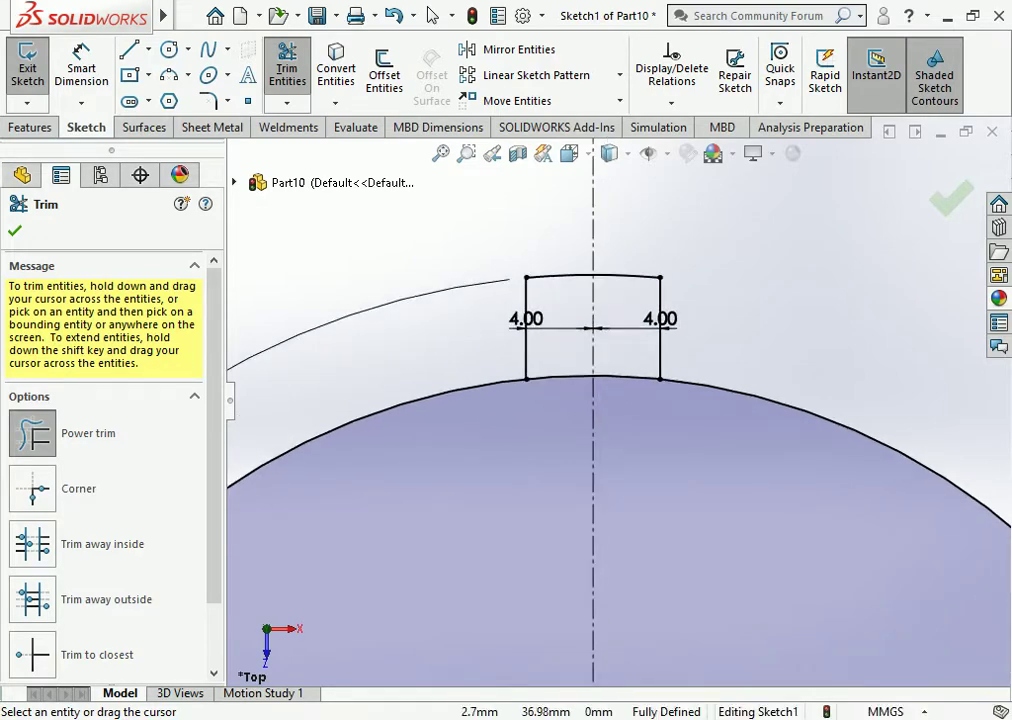
pyautogui.scroll(2, 617, 400)
pyautogui.scroll(-2, 638, 400)
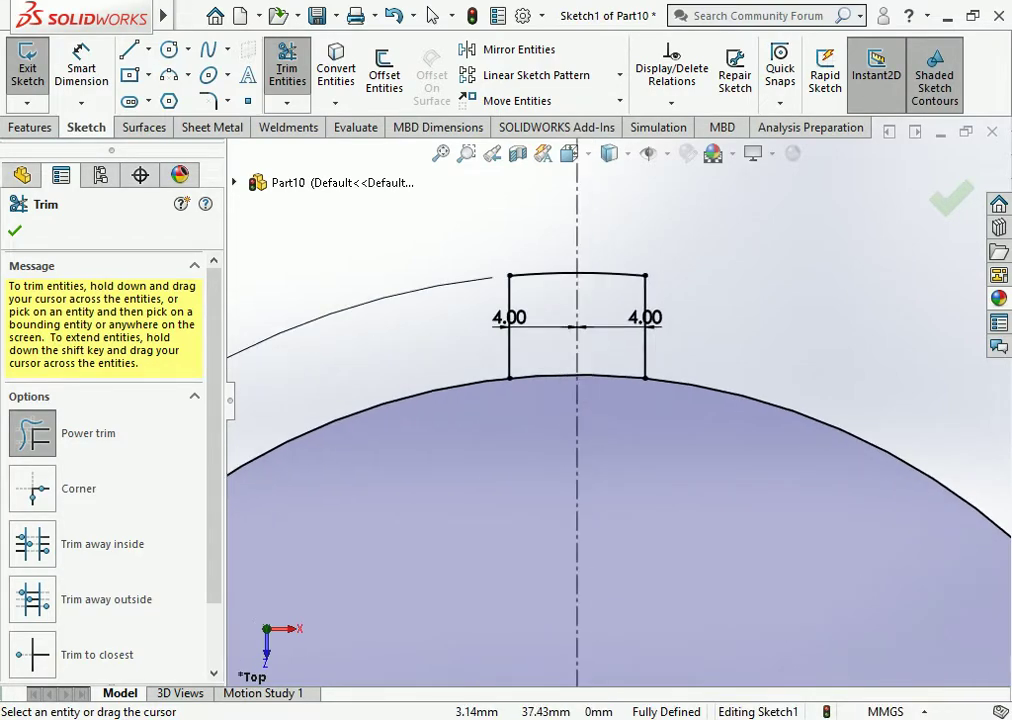
pyautogui.scroll(2, 617, 403)
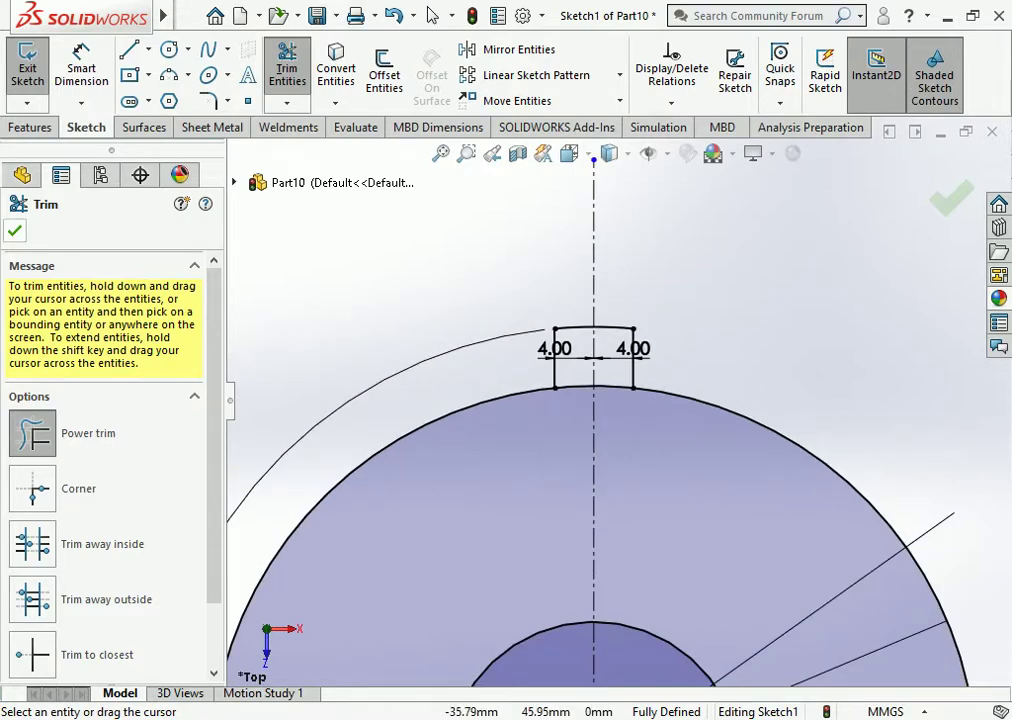
pyautogui.press('Escape')
pyautogui.scroll(2, 616, 398)
pyautogui.scroll(-2, 636, 439)
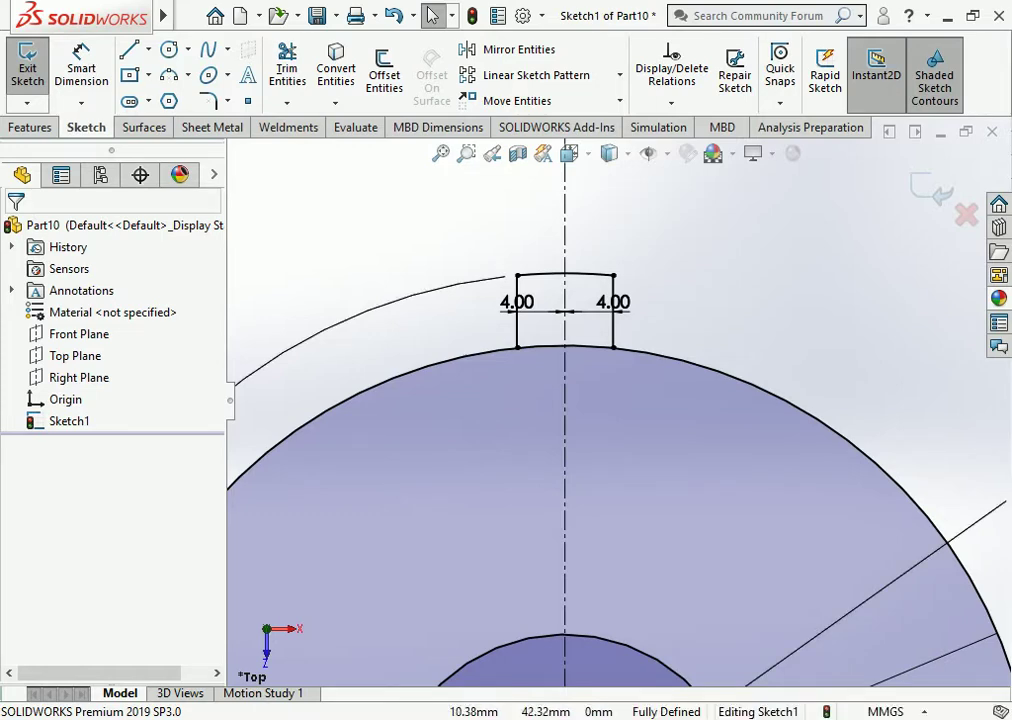
# Step: Set up a circular sketch pattern of 8 instances centred on the origin
pyautogui.click(620, 75)
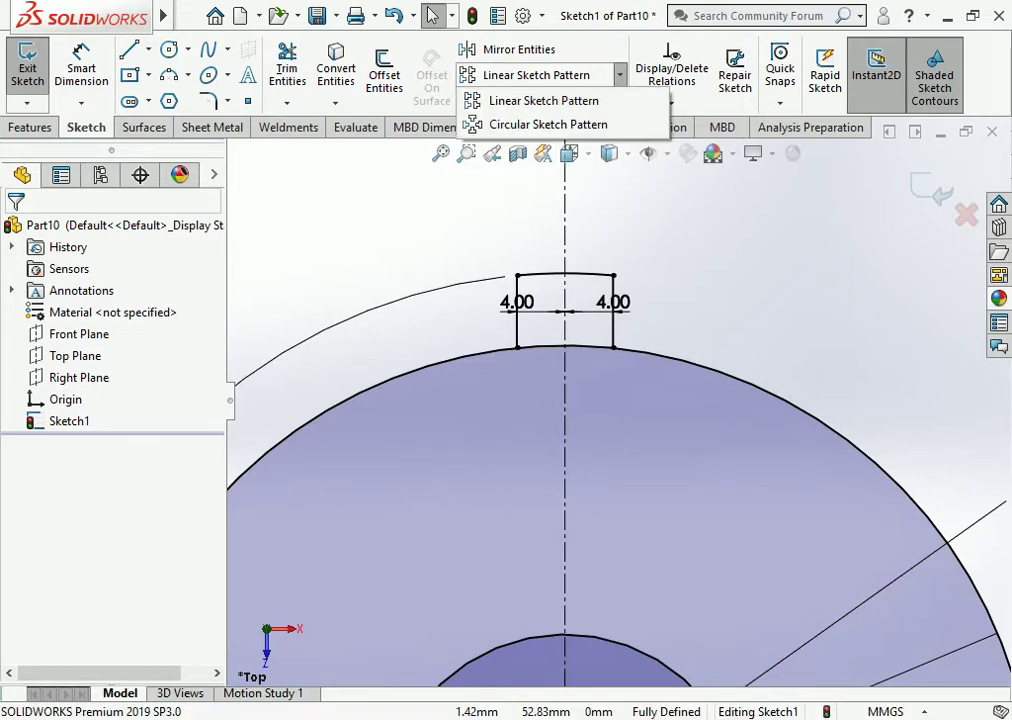
pyautogui.click(548, 124)
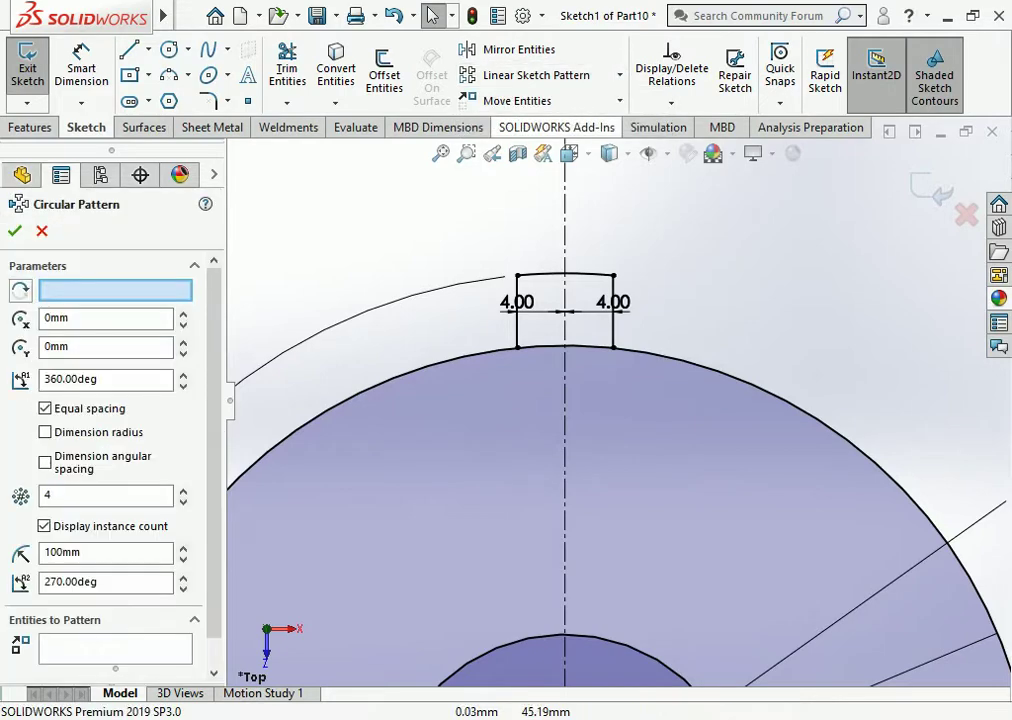
pyautogui.scroll(2, 615, 402)
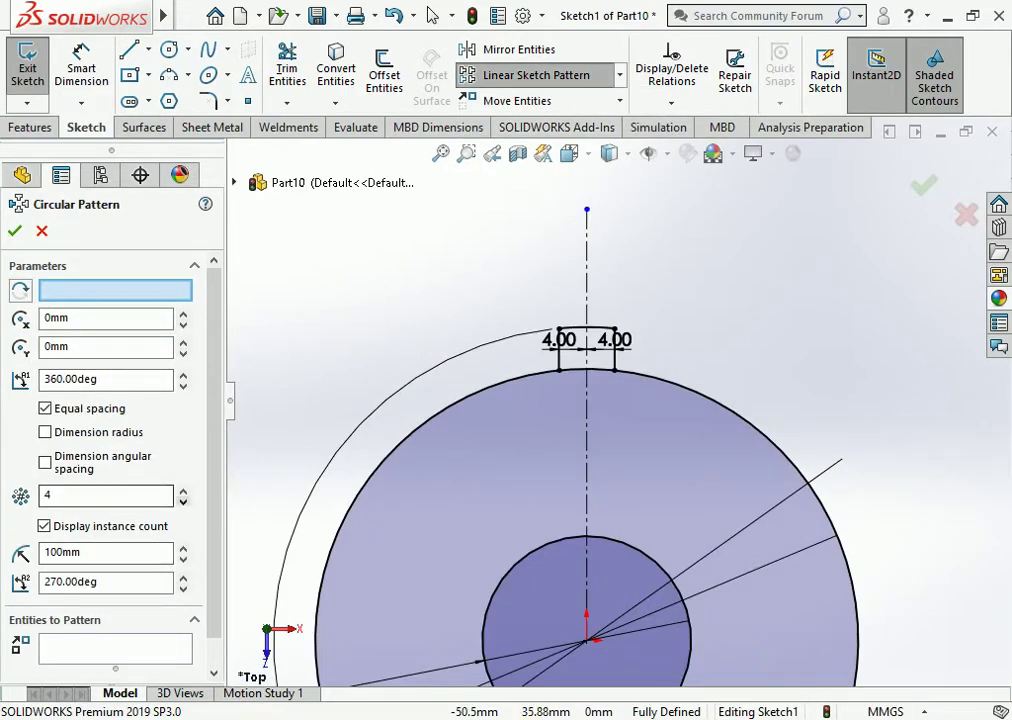
pyautogui.doubleClick(46, 495)
pyautogui.write('8')
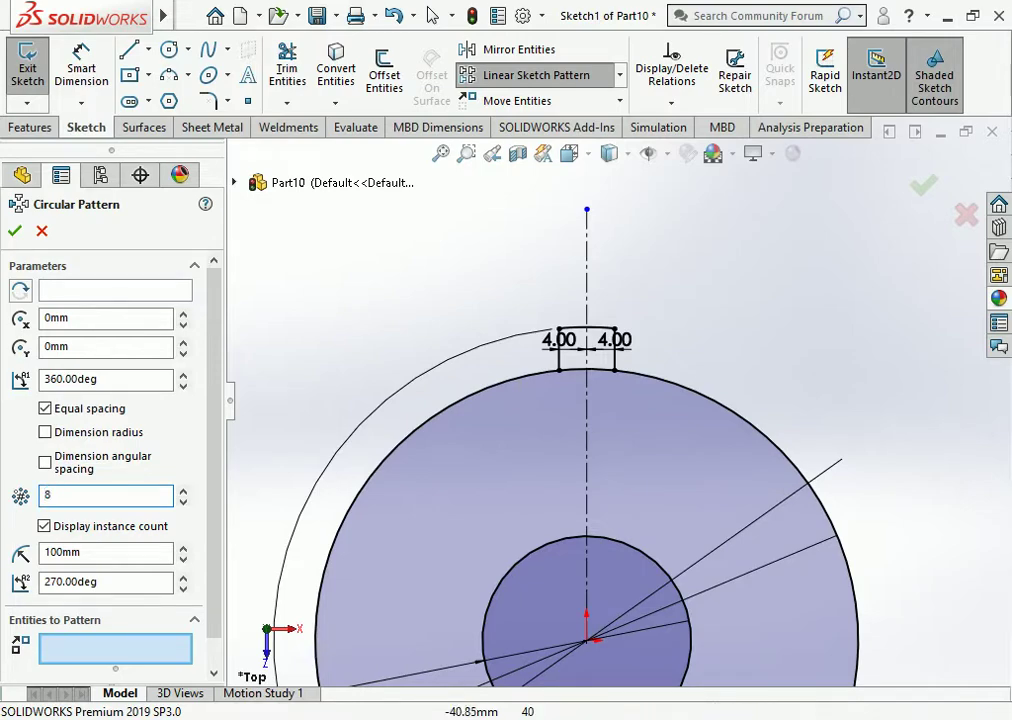
pyautogui.scroll(-1, 100, 450)
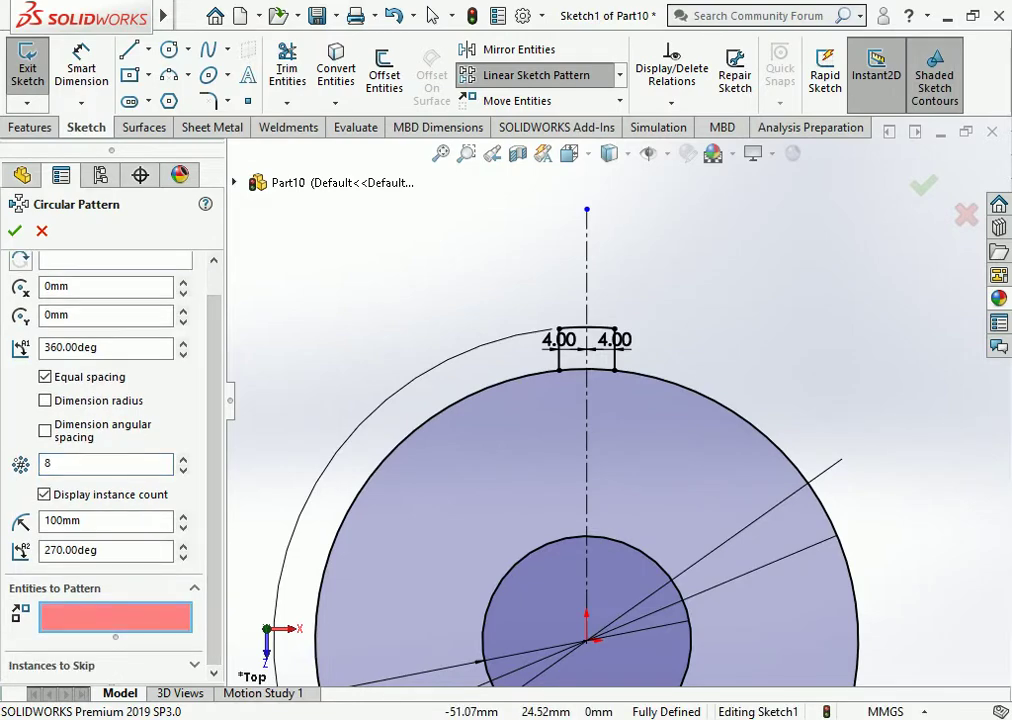
pyautogui.scroll(-3, 572, 416)
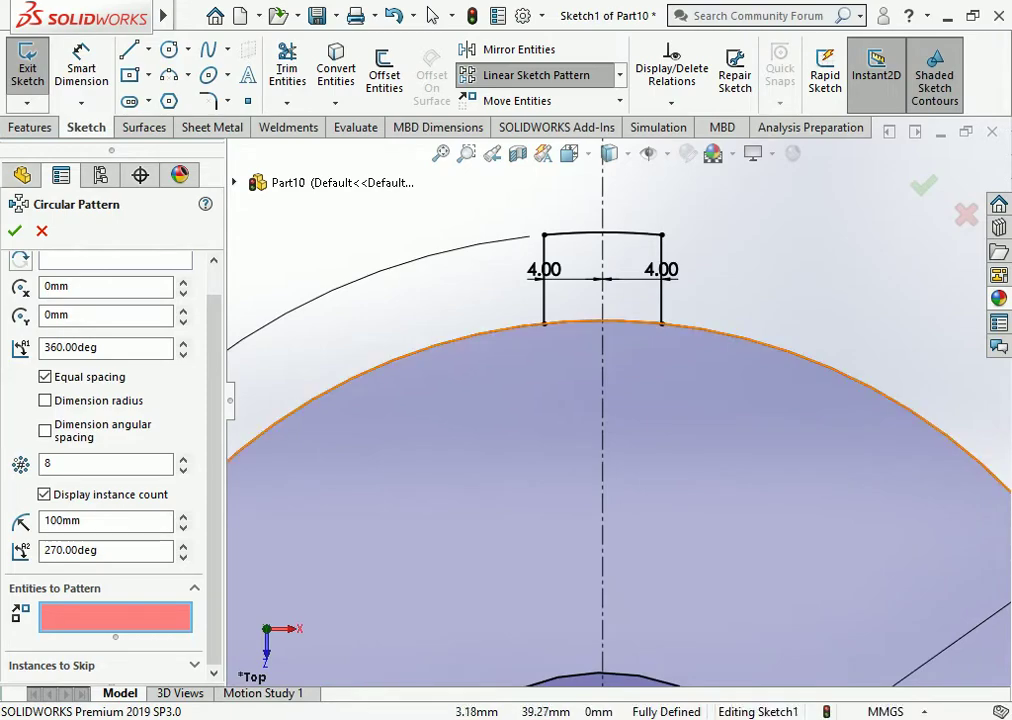
pyautogui.scroll(2, 615, 405)
pyautogui.scroll(1, 100, 450)
pyautogui.click(115, 290)
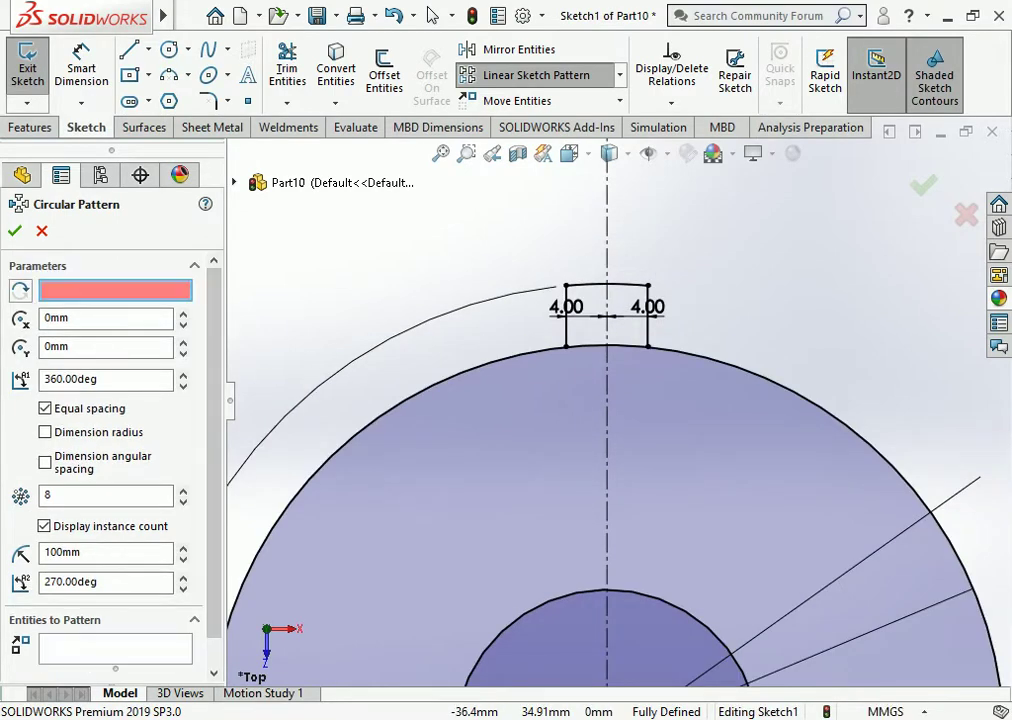
pyautogui.scroll(2, 617, 400)
pyautogui.click(610, 637)
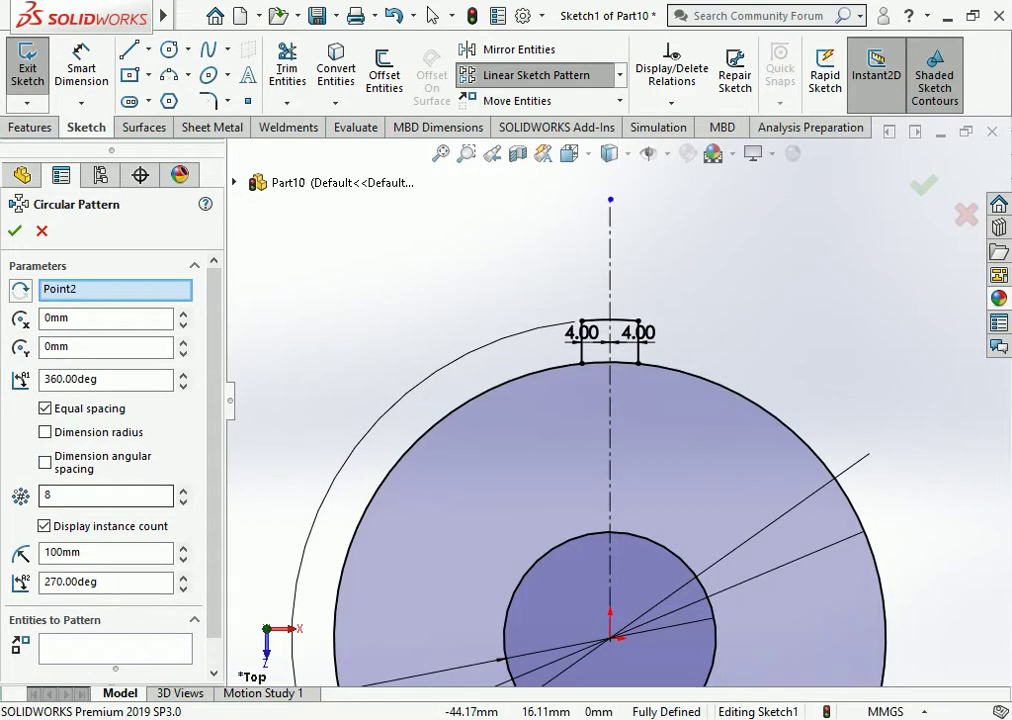
# Step: Pattern the tooth's two side lines and top arc, accepting eight copies
pyautogui.scroll(-1, 110, 450)
pyautogui.scroll(-3, 570, 360)
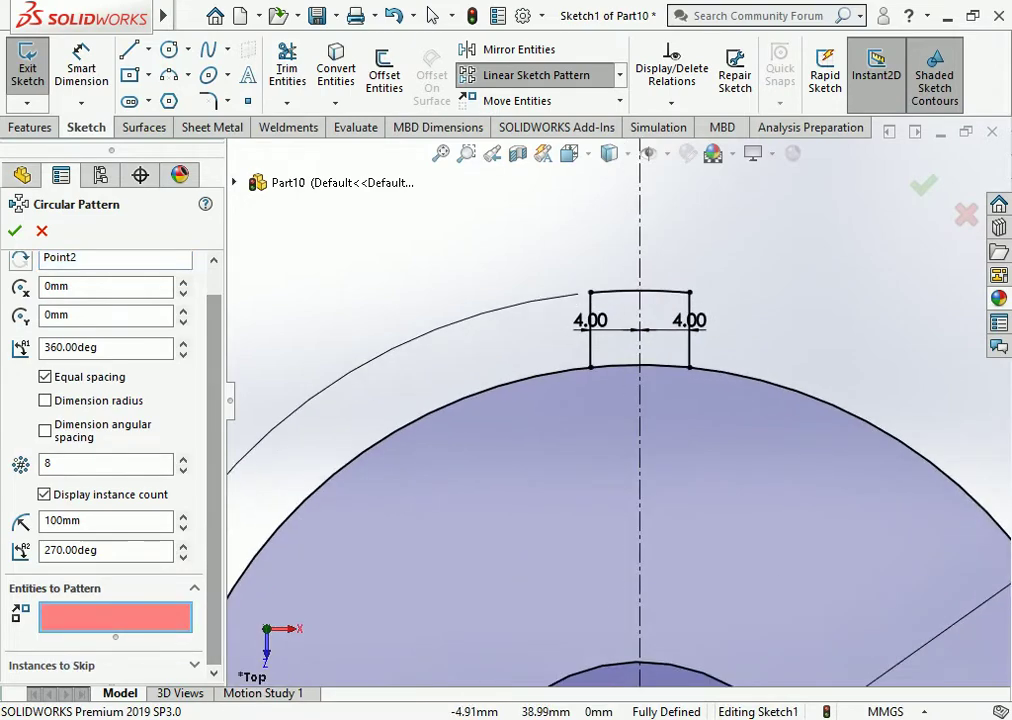
pyautogui.click(590, 335)
pyautogui.click(689, 330)
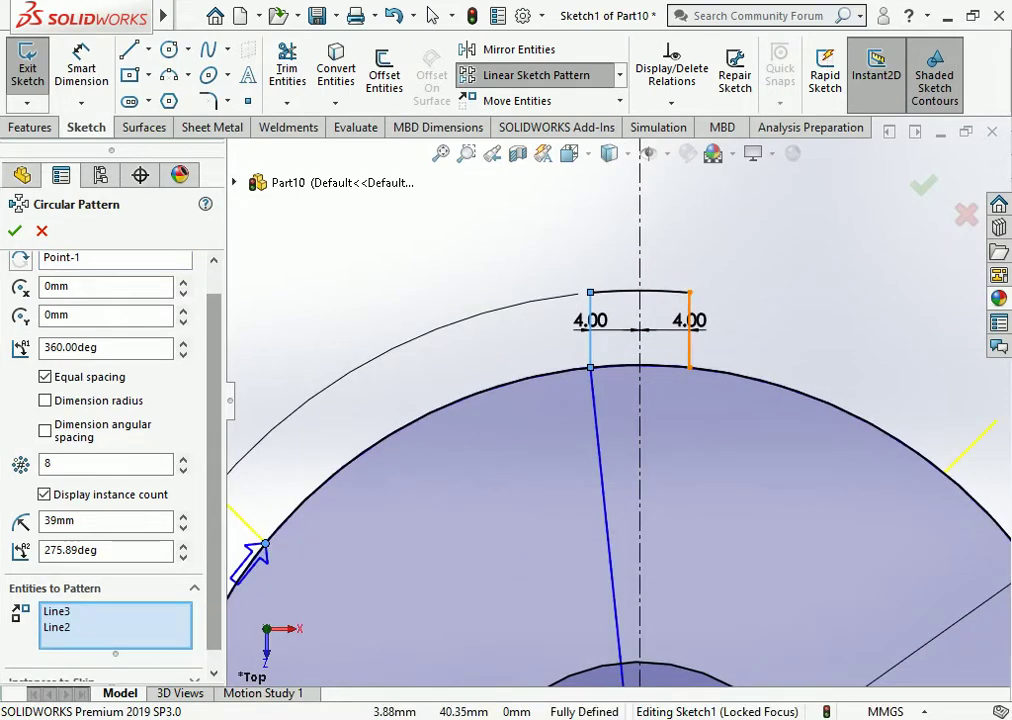
pyautogui.click(640, 291)
pyautogui.scroll(3, 617, 398)
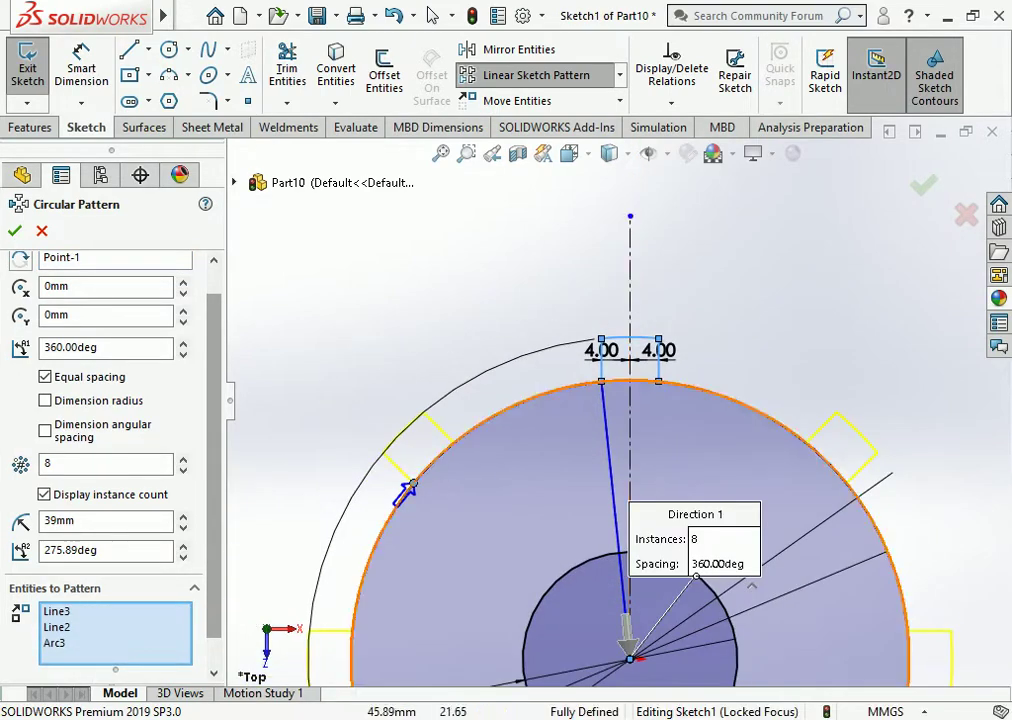
pyautogui.click(14, 230)
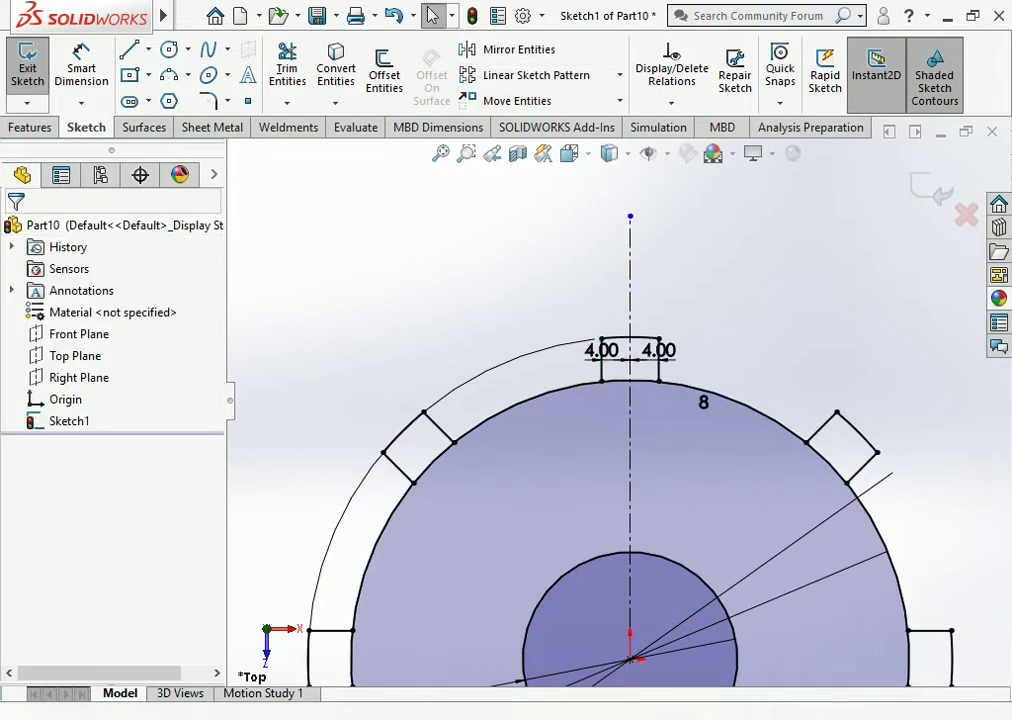
# Step: Cancel a failed corner fillet and undo the eight-tooth circular pattern
pyautogui.scroll(-3, 606, 345)
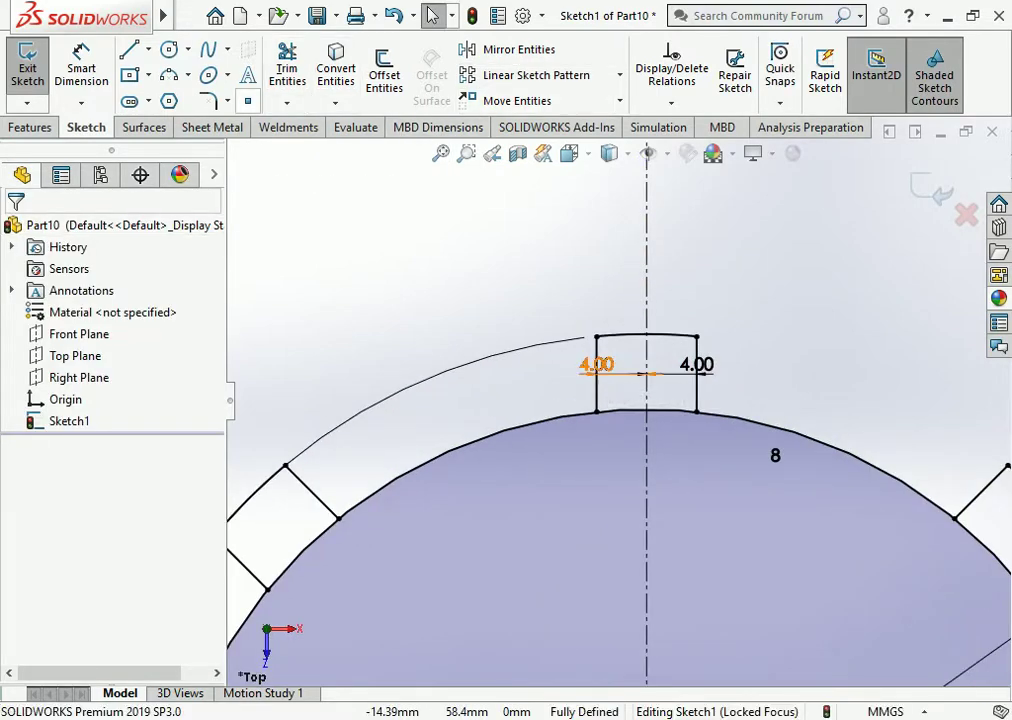
pyautogui.click(208, 100)
pyautogui.click(596, 336)
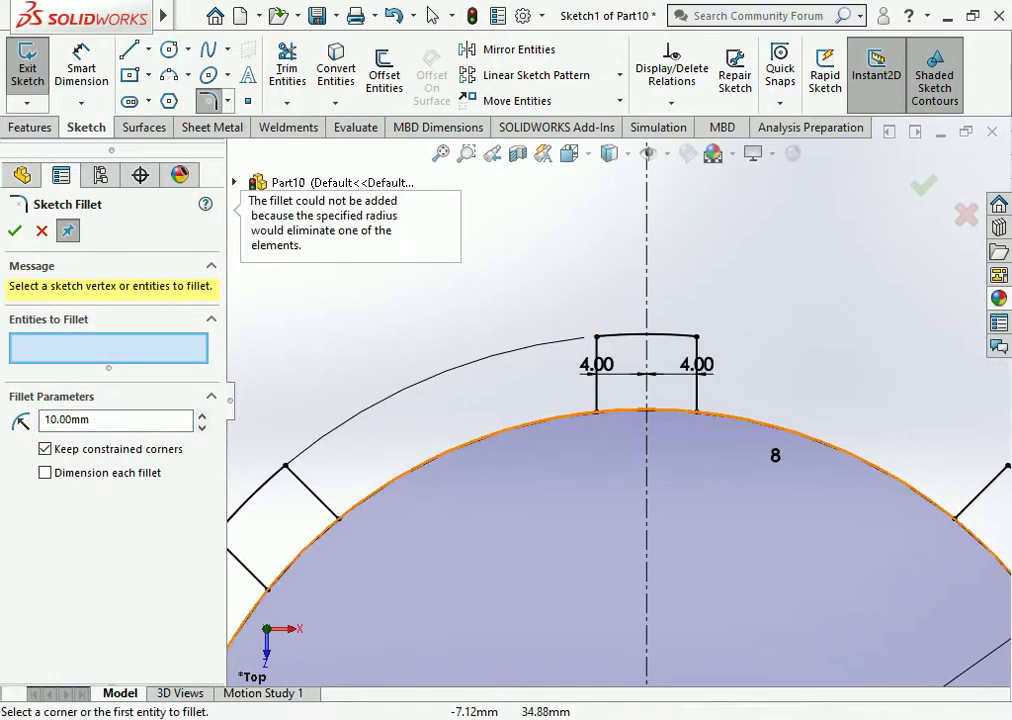
pyautogui.scroll(2, 617, 404)
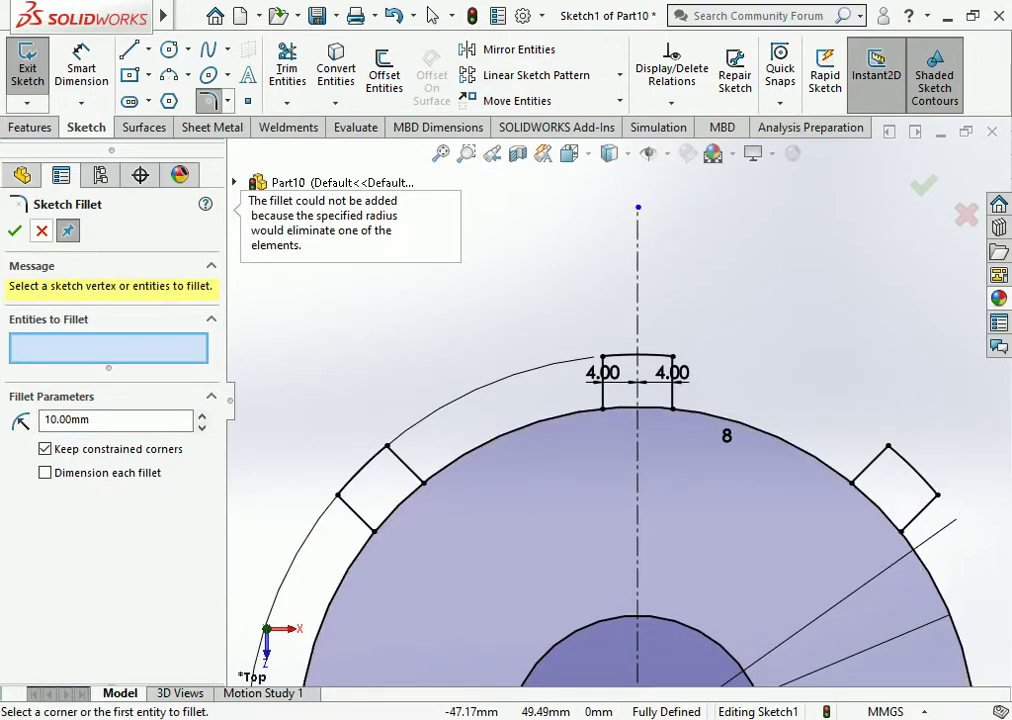
pyautogui.click(432, 15)
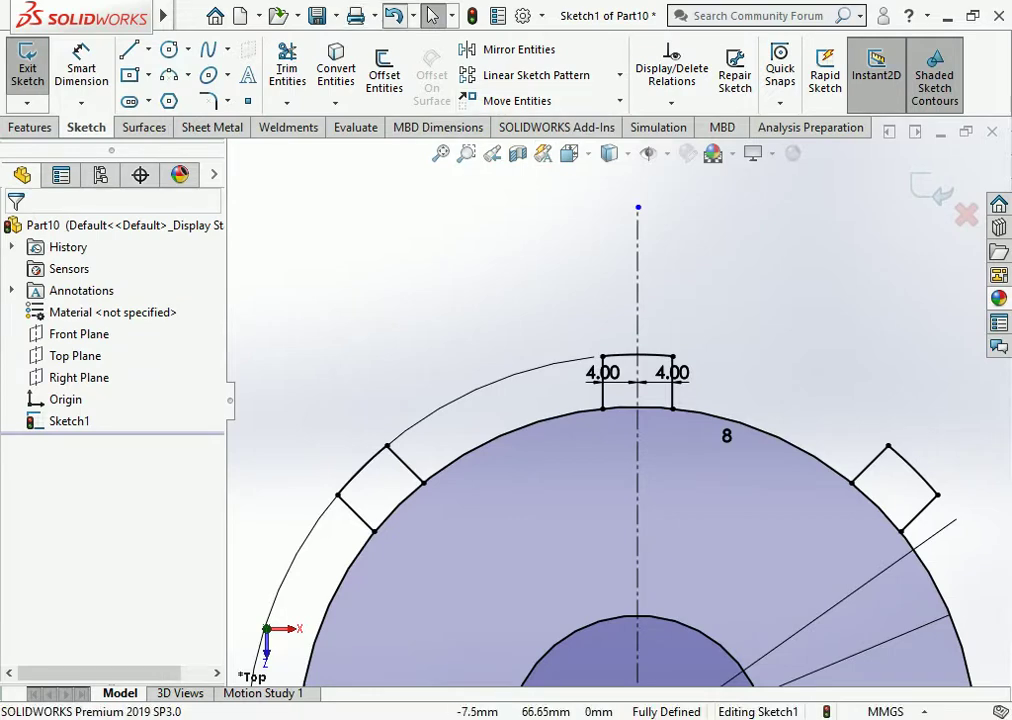
pyautogui.hotkey('ctrl', 'z')
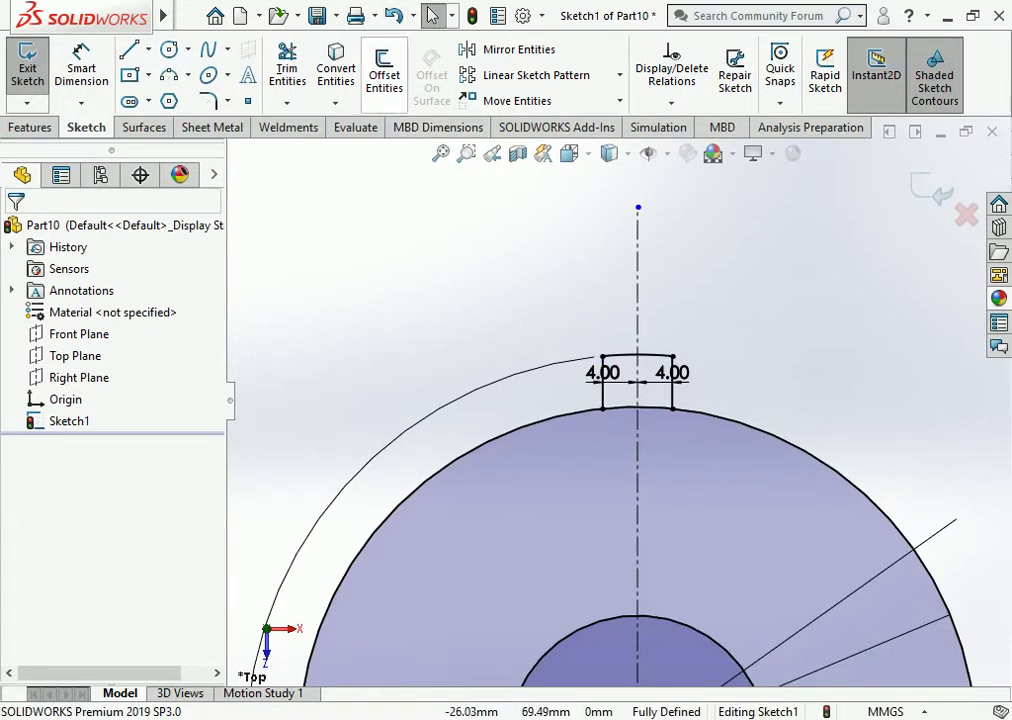
# Step: Fillet the tooth's top-left and top-right corners with R2.00 mm
pyautogui.click(208, 100)
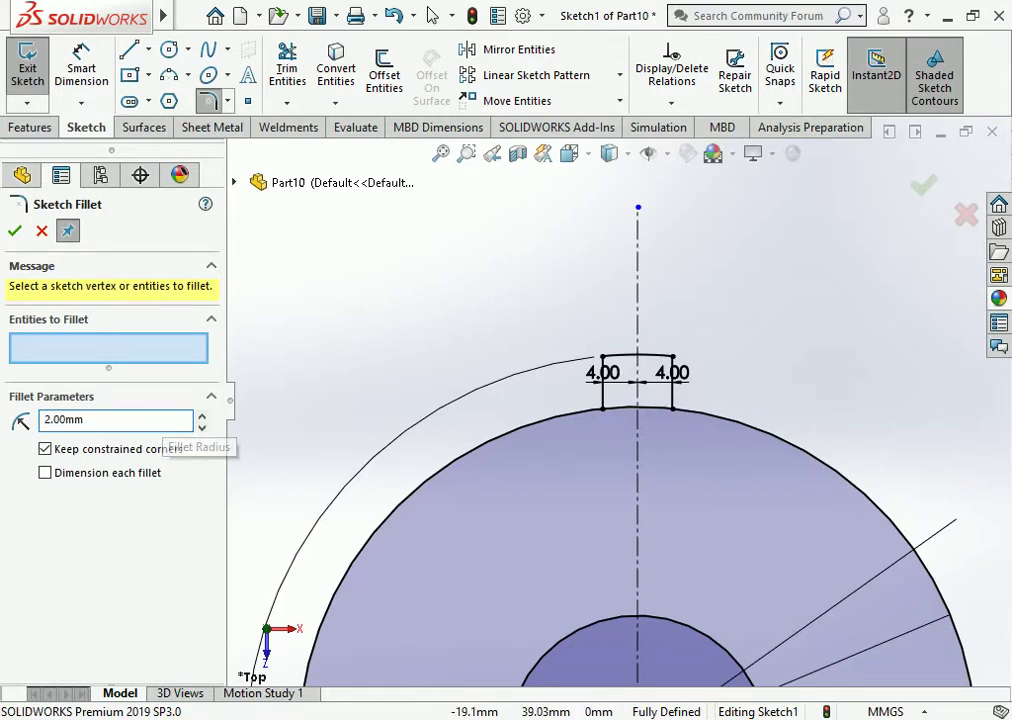
pyautogui.scroll(-3, 434, 408)
pyautogui.click(787, 299)
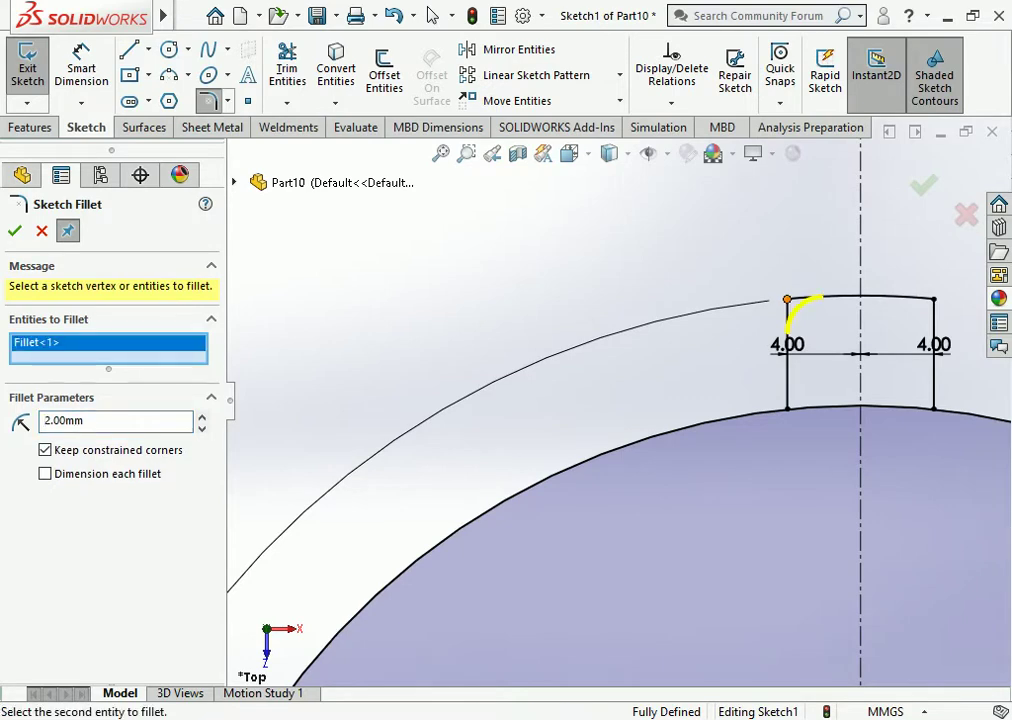
pyautogui.scroll(2, 617, 399)
pyautogui.click(836, 330)
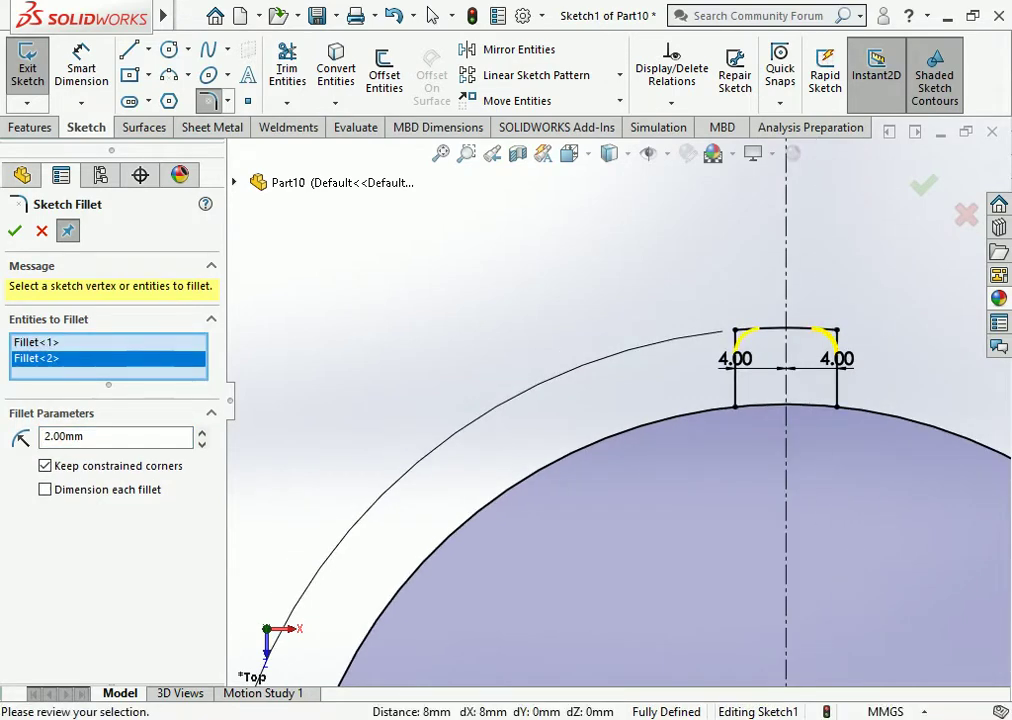
pyautogui.click(14, 231)
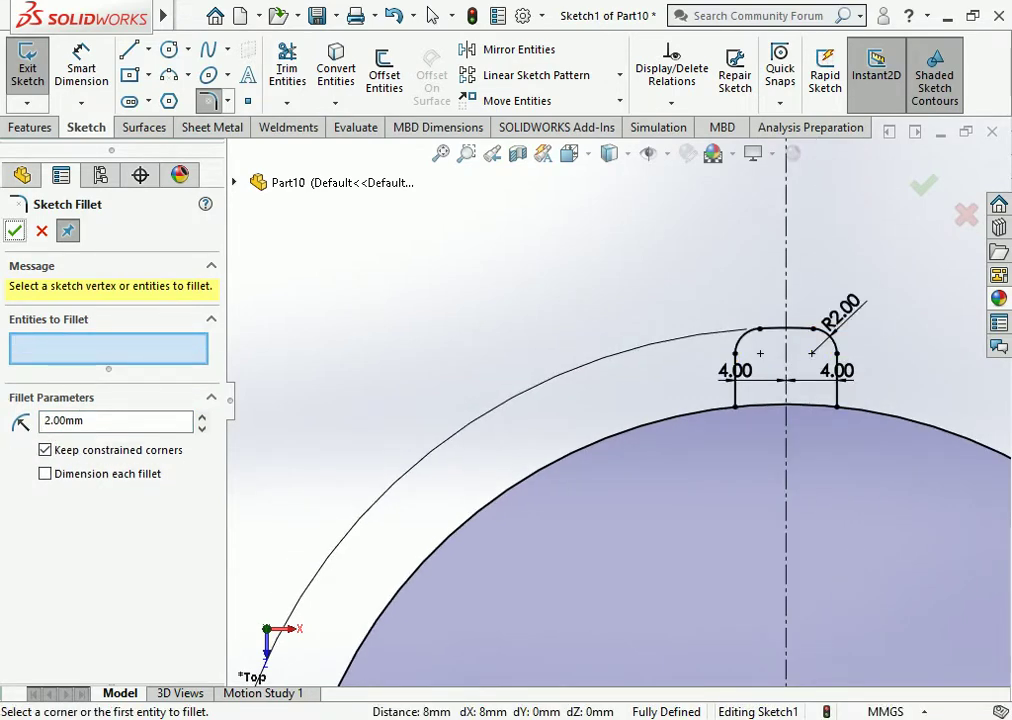
pyautogui.click(14, 231)
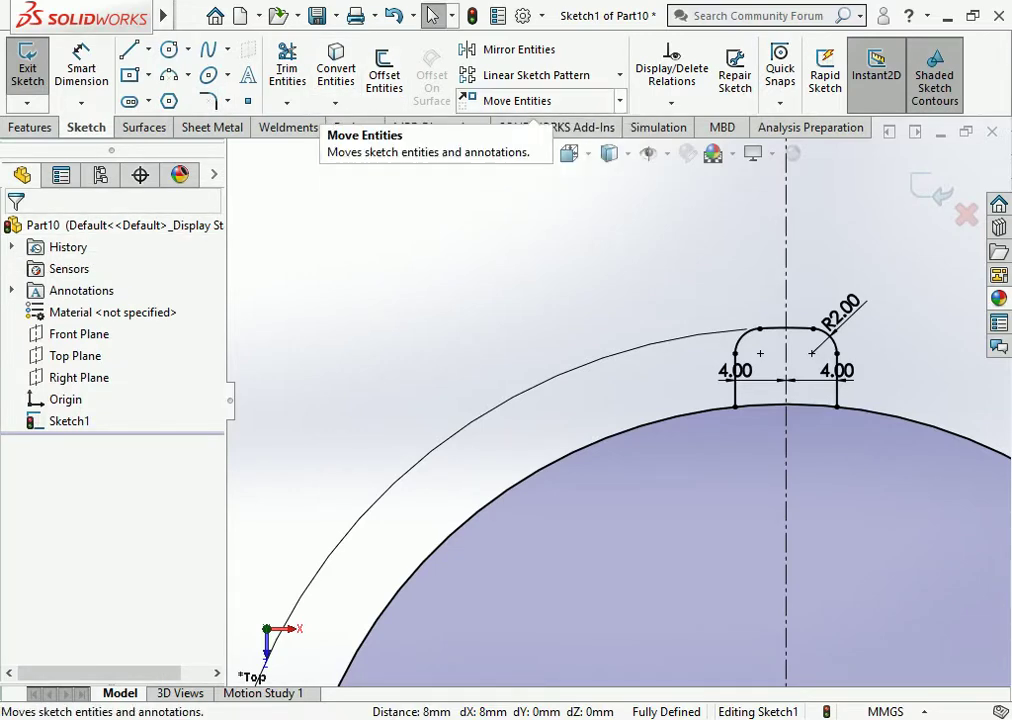
# Step: Start a new circular sketch pattern and raise its instance count
pyautogui.click(620, 100)
pyautogui.click(620, 75)
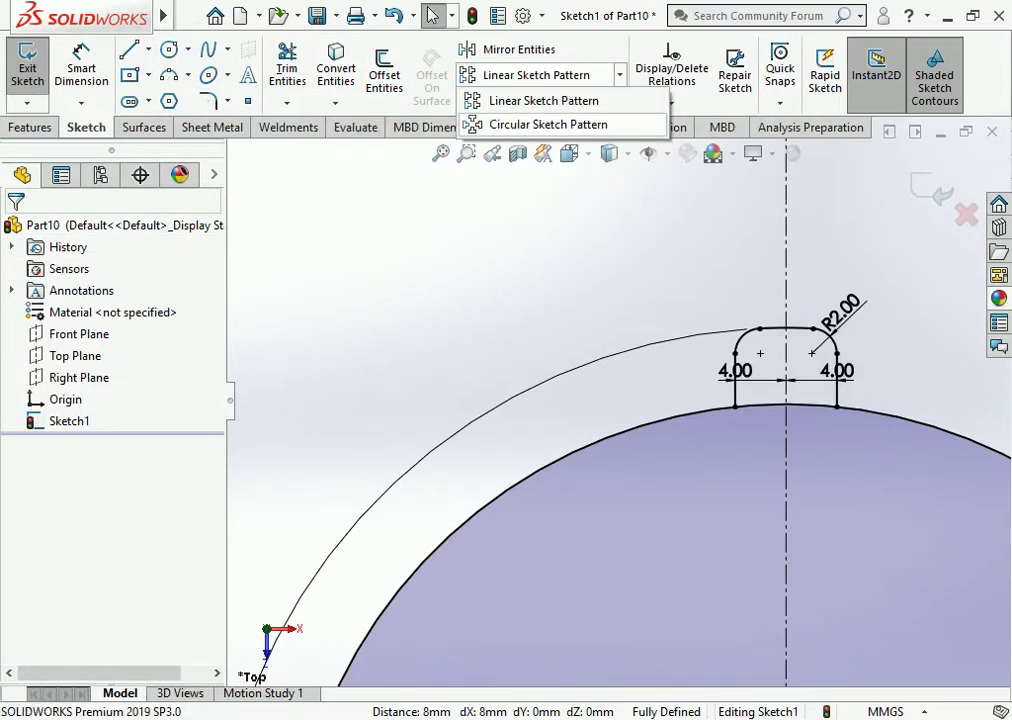
pyautogui.click(553, 124)
pyautogui.scroll(3, 584, 405)
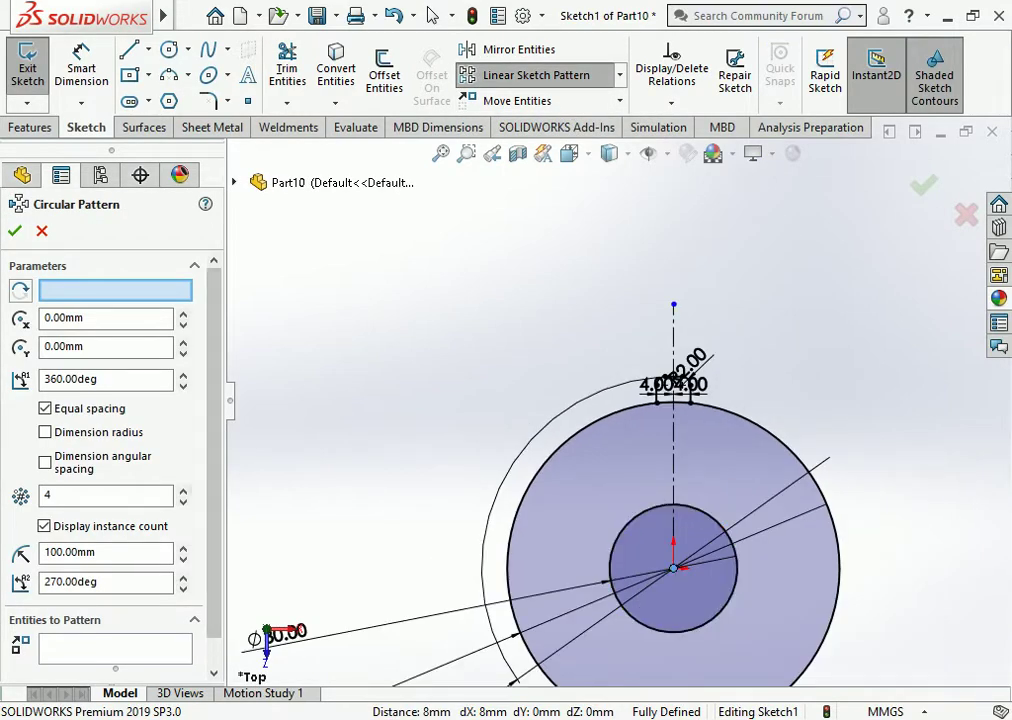
pyautogui.click(183, 490)
pyautogui.scroll(-1, 110, 400)
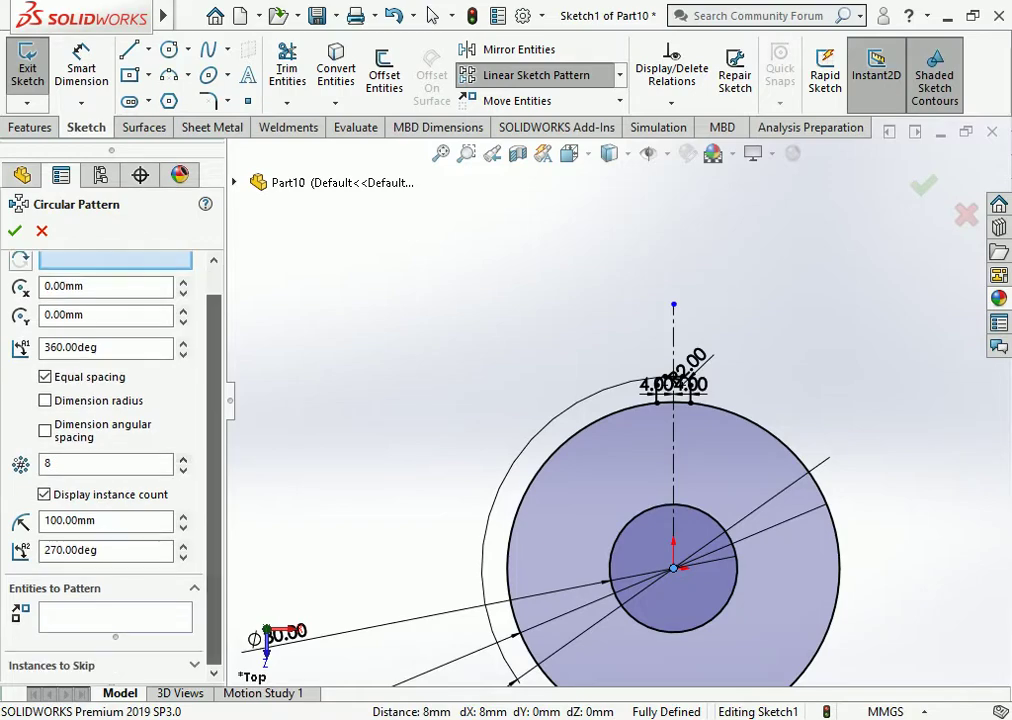
# Step: Select the tab's side lines, corner arcs and top edge as pattern geometry
pyautogui.click(115, 617)
pyautogui.scroll(-2, 692, 368)
pyautogui.scroll(-3, 663, 381)
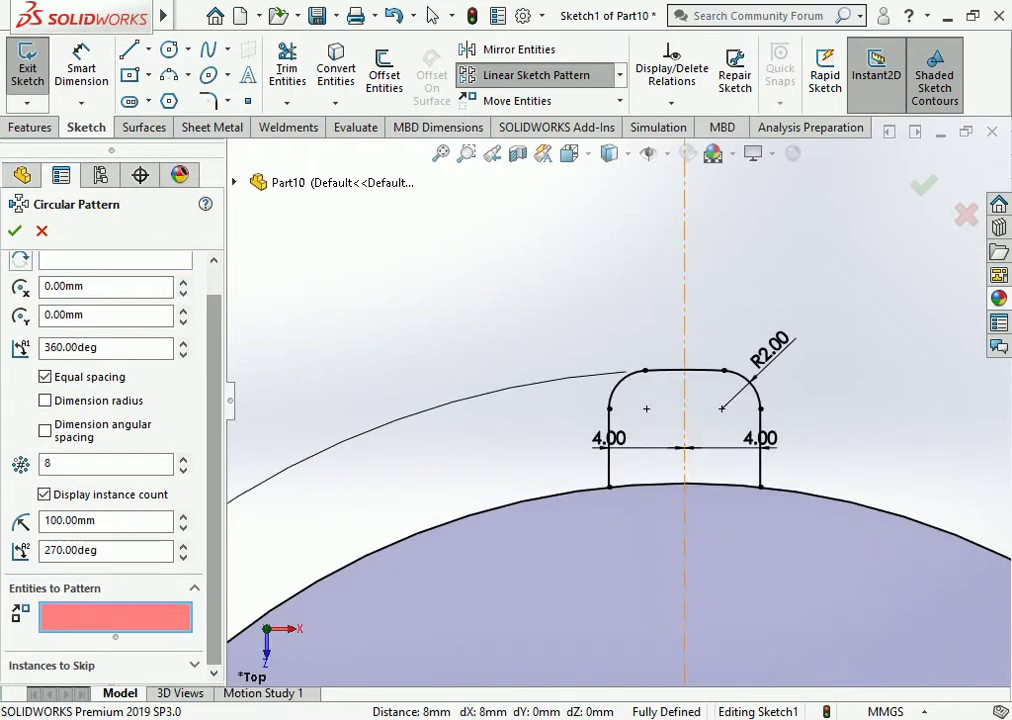
pyautogui.click(609, 445)
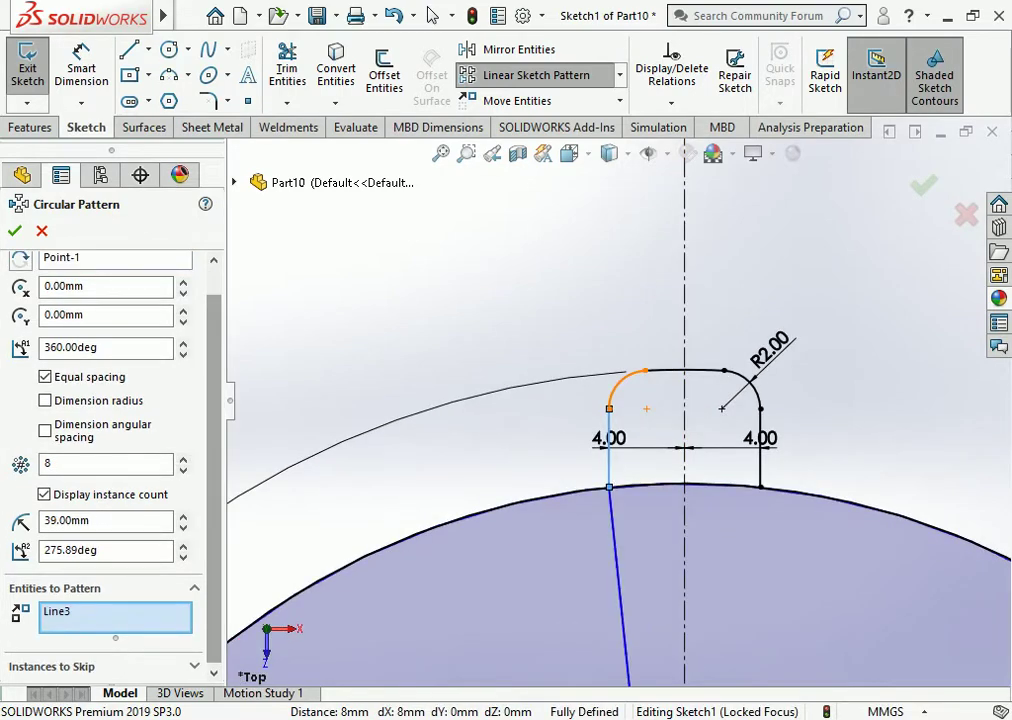
pyautogui.click(618, 382)
pyautogui.click(690, 371)
pyautogui.click(750, 385)
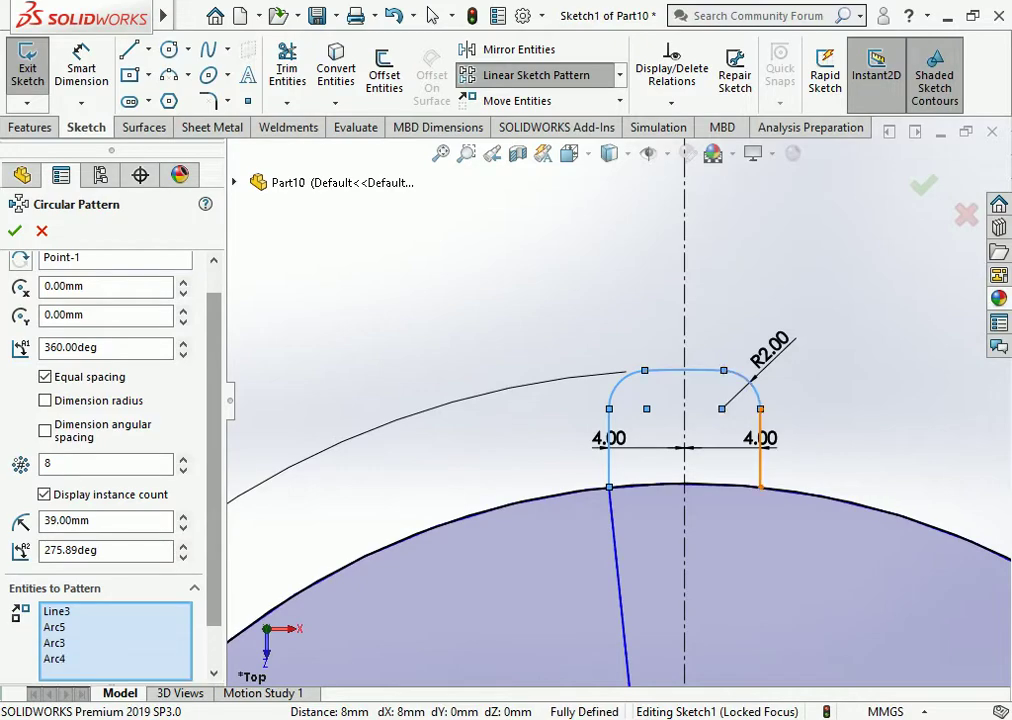
pyautogui.click(760, 450)
pyautogui.scroll(6, 573, 257)
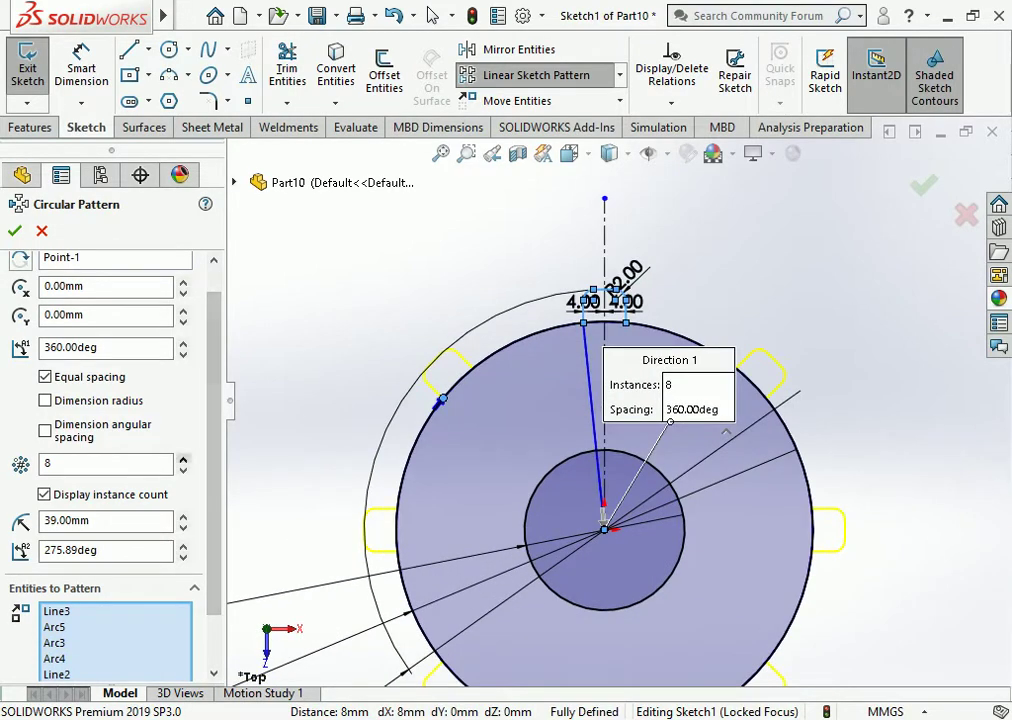
# Step: Set the pattern to 12 instances over 360° and accept it
pyautogui.click(183, 458)
pyautogui.click(183, 458)
pyautogui.click(183, 458)
pyautogui.click(183, 458)
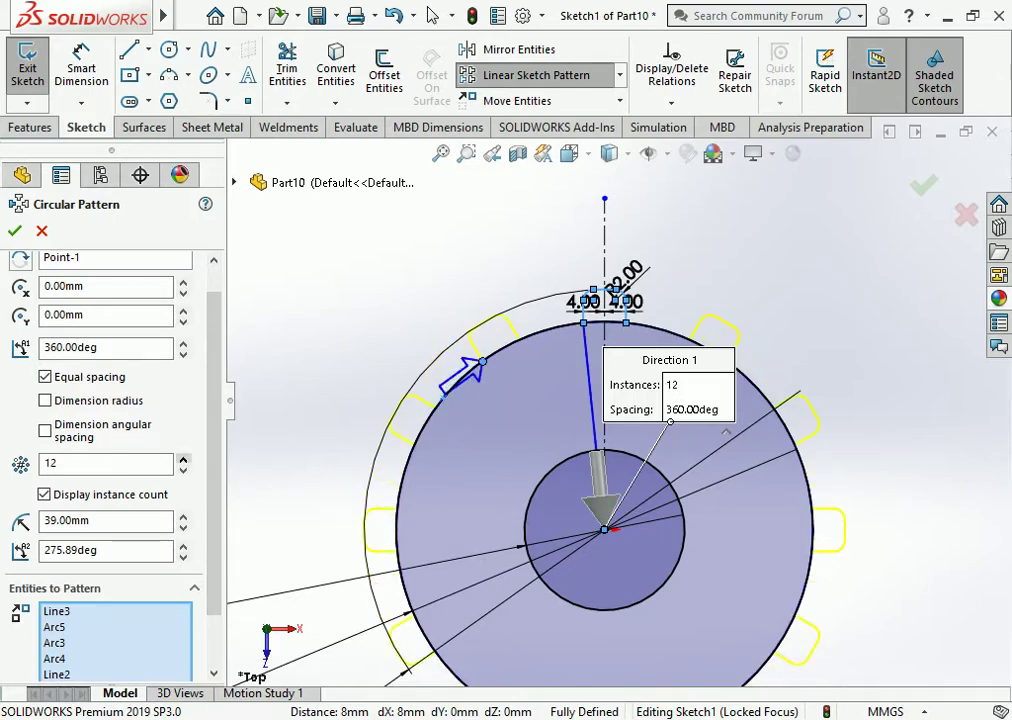
pyautogui.click(14, 230)
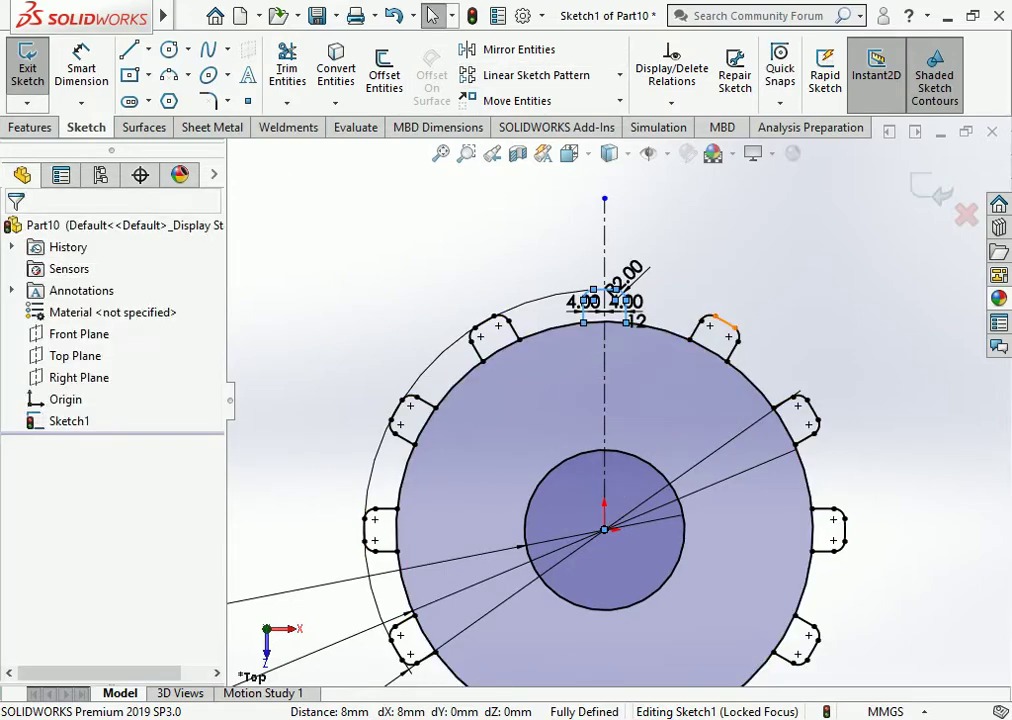
pyautogui.scroll(4, 621, 434)
pyautogui.scroll(-3, 680, 490)
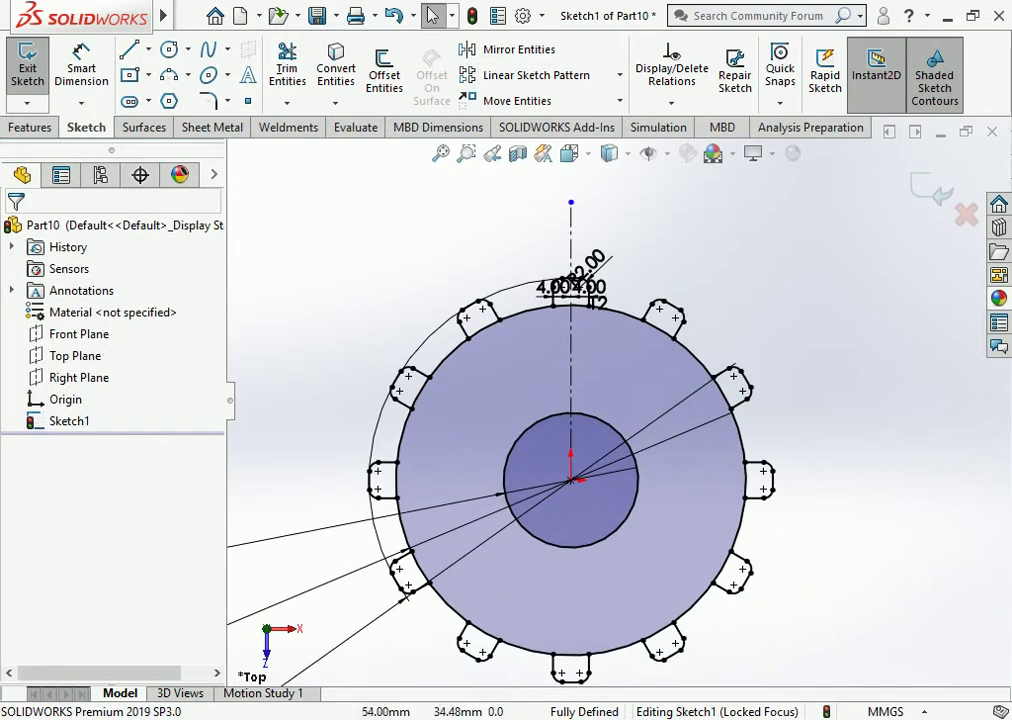
# Step: Power-trim the circle arcs beside the top tab and a neighbouring tab
pyautogui.click(287, 70)
pyautogui.scroll(-4, 485, 313)
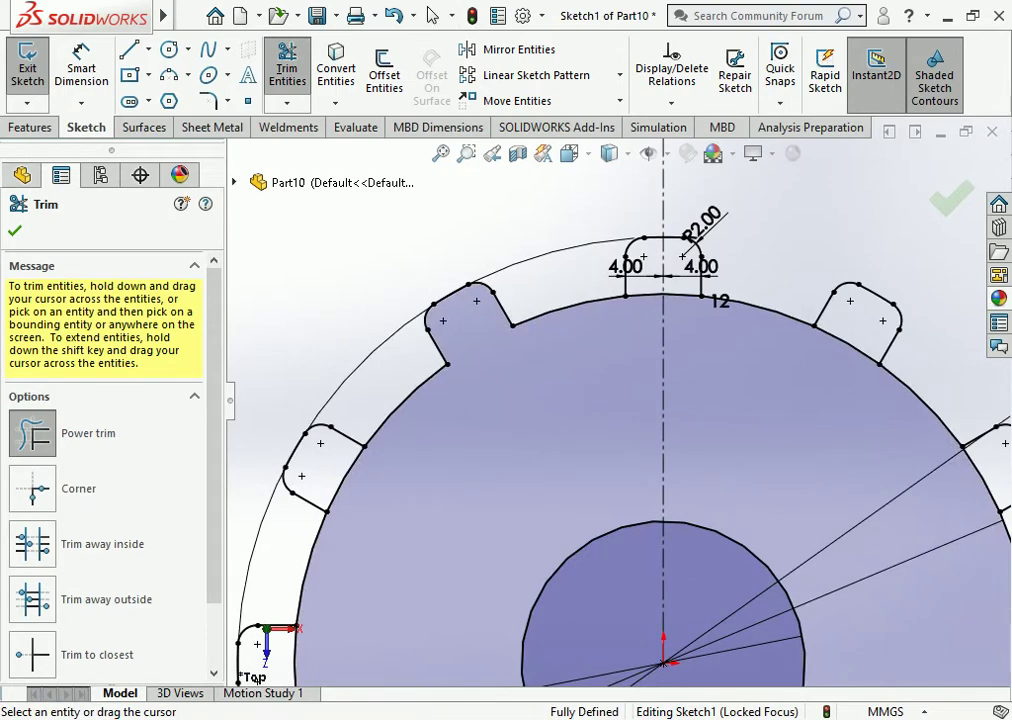
pyautogui.click(645, 296)
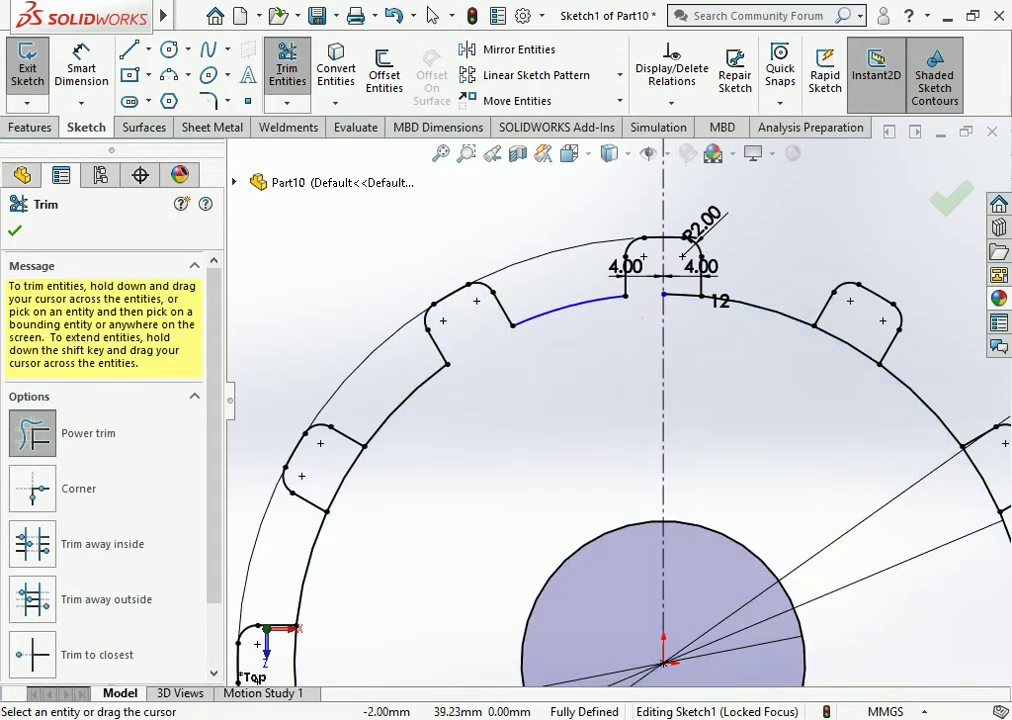
pyautogui.scroll(3, 612, 389)
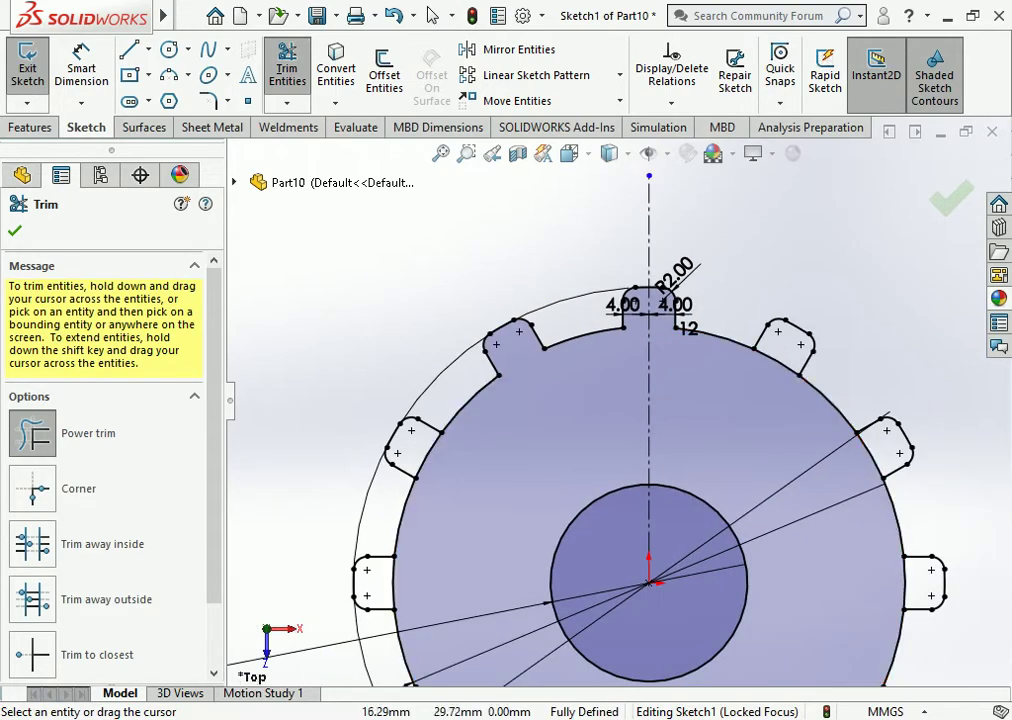
pyautogui.click(830, 405)
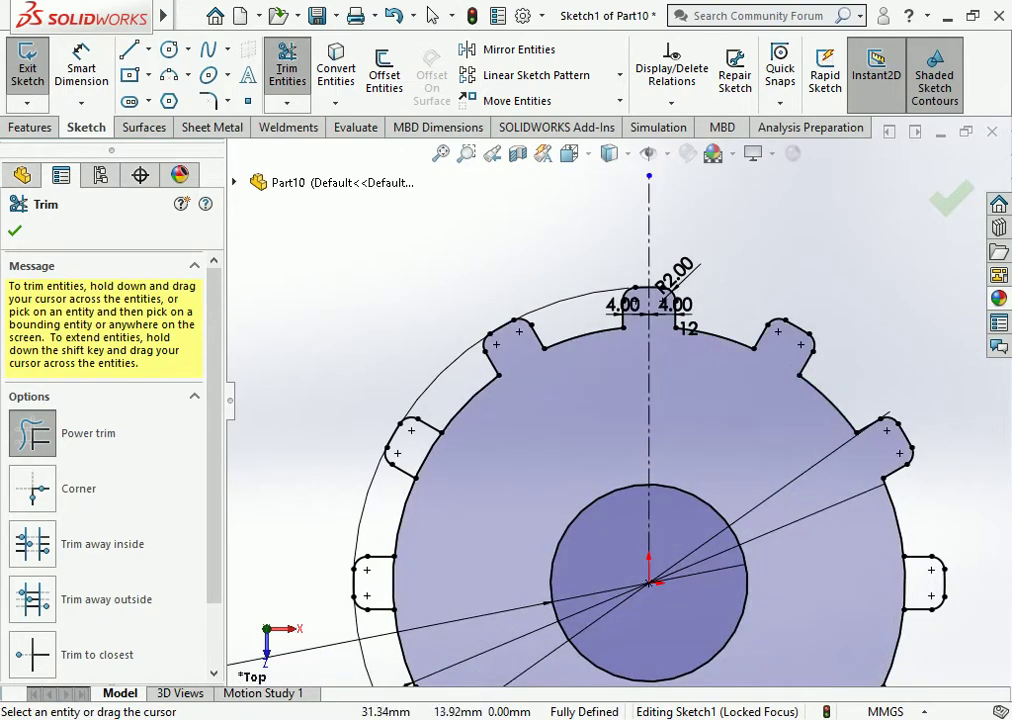
pyautogui.scroll(2, 668, 418)
pyautogui.scroll(-2, 668, 418)
# Step: Trim the arcs across the remaining tab bases, including the right and lower-right tabs
pyautogui.moveTo(813, 511); pyautogui.dragTo(808, 511)
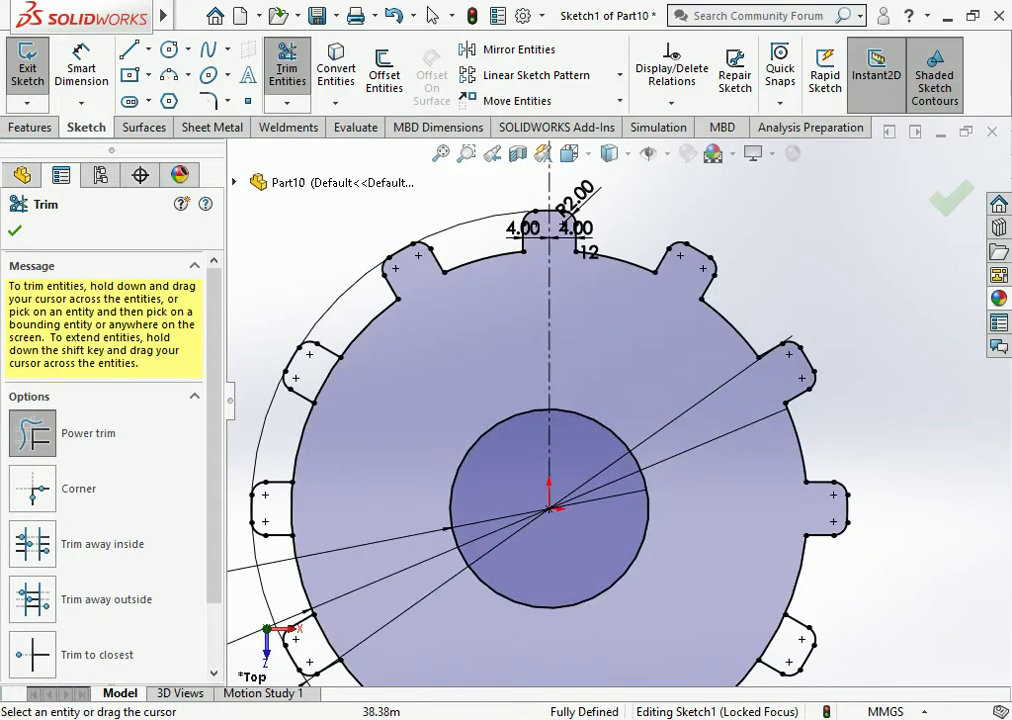
pyautogui.scroll(2, 617, 399)
pyautogui.scroll(-3, 720, 612)
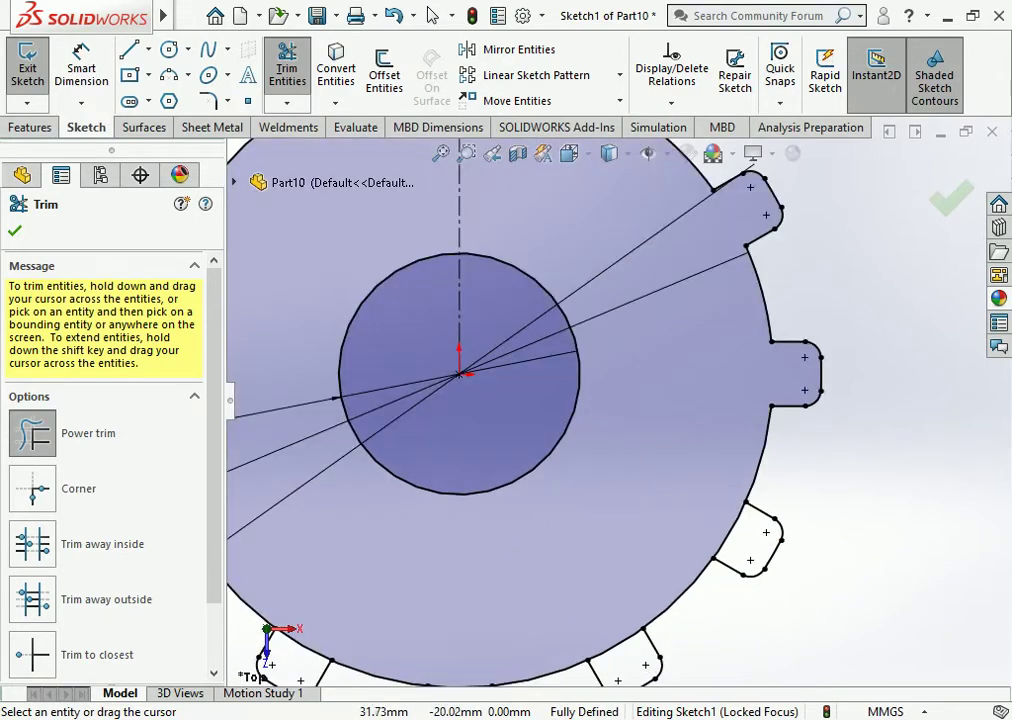
pyautogui.moveTo(738, 522); pyautogui.dragTo(722, 535)
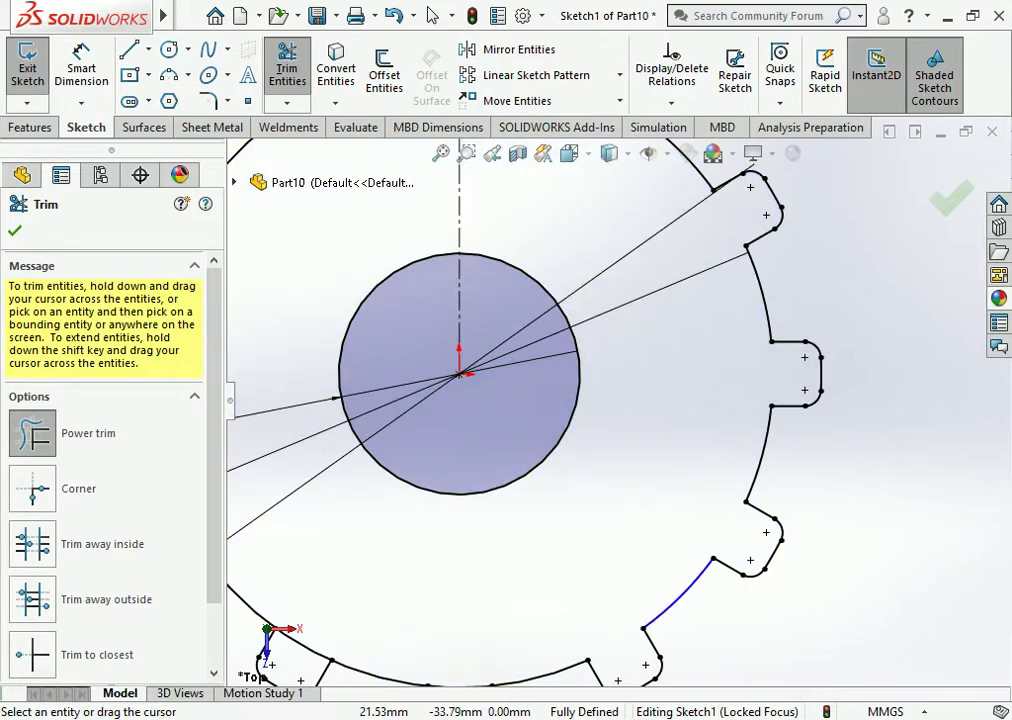
pyautogui.scroll(2, 610, 372)
pyautogui.scroll(-2, 500, 625)
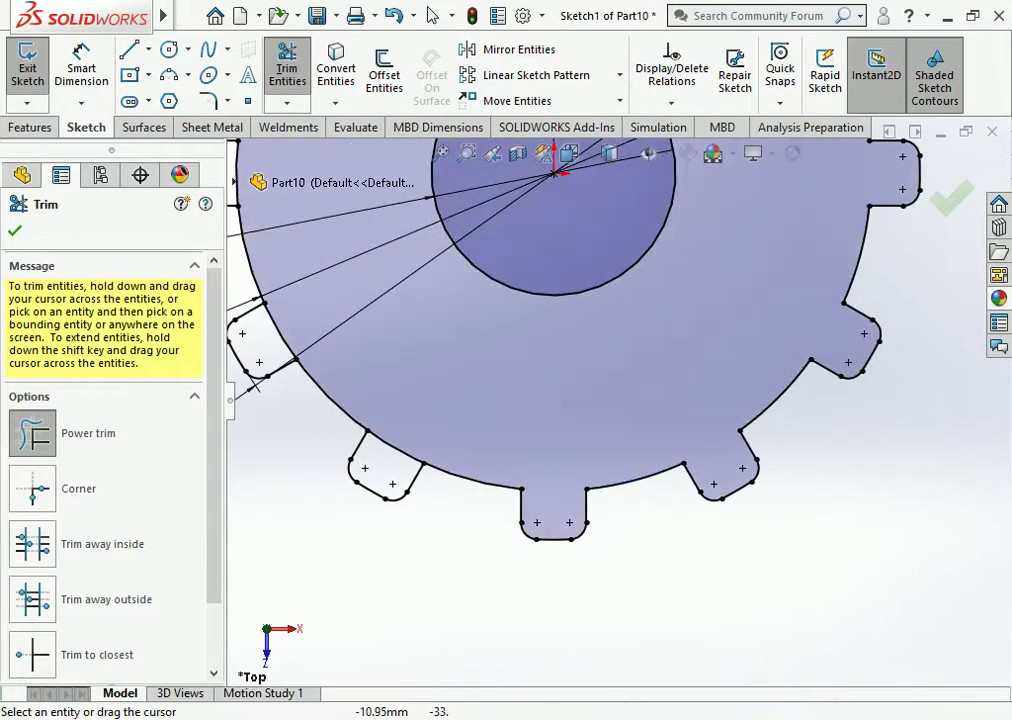
pyautogui.keyDown('ctrl'); pyautogui.moveTo(557, 480); pyautogui.dragTo(691, 508, button='middle'); pyautogui.keyUp('ctrl')
pyautogui.scroll(-2, 480, 450)
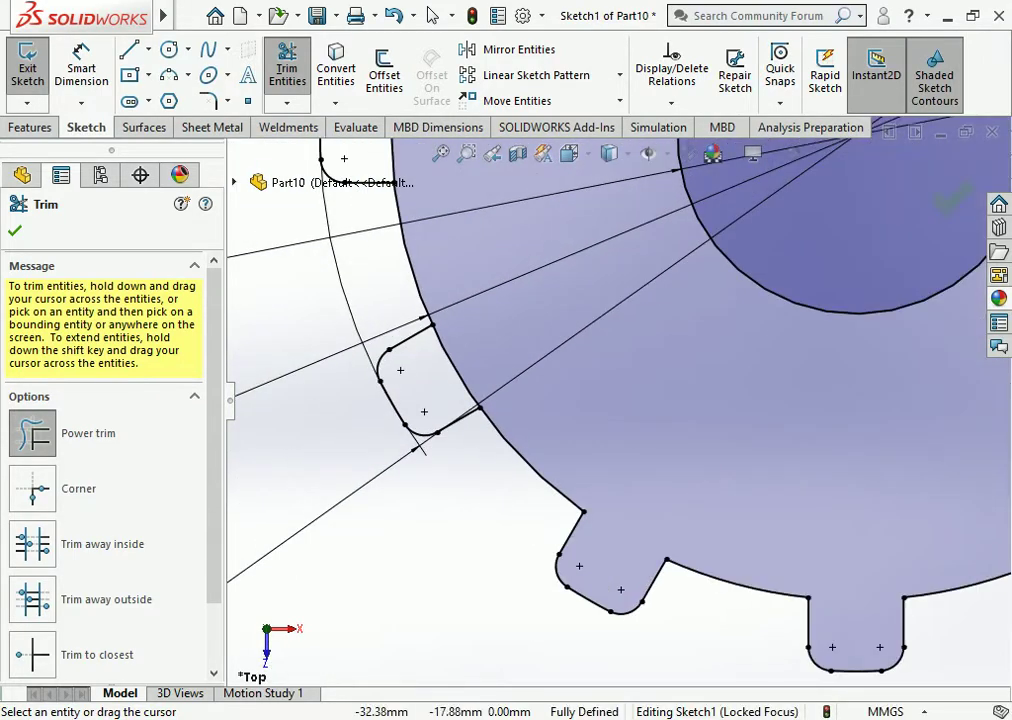
pyautogui.scroll(-1, 480, 450)
pyautogui.scroll(2, 480, 450)
pyautogui.scroll(-2, 480, 450)
pyautogui.scroll(-1, 460, 228)
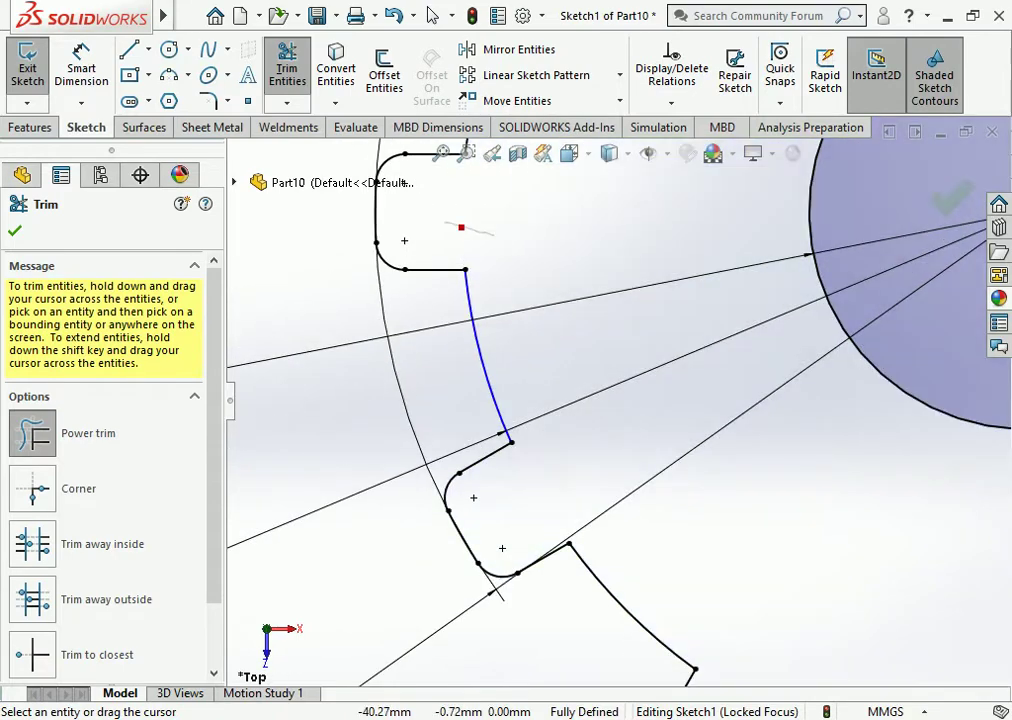
pyautogui.scroll(2, 460, 228)
pyautogui.scroll(2, 460, 228)
pyautogui.scroll(-3, 505, 320)
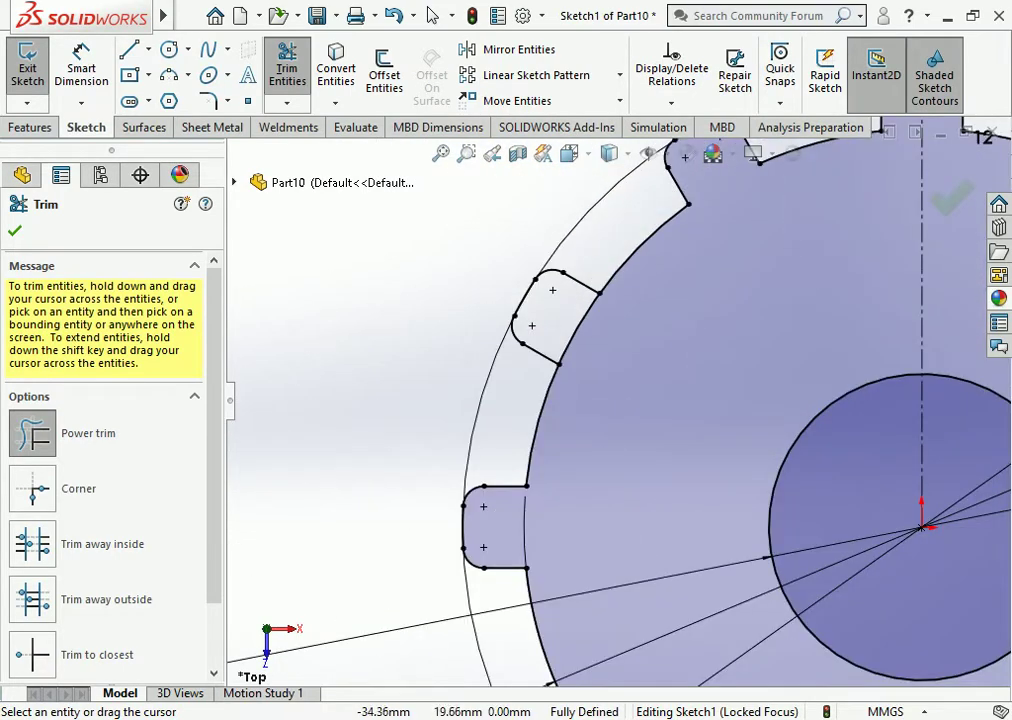
pyautogui.scroll(1, 620, 401)
pyautogui.scroll(2, 620, 401)
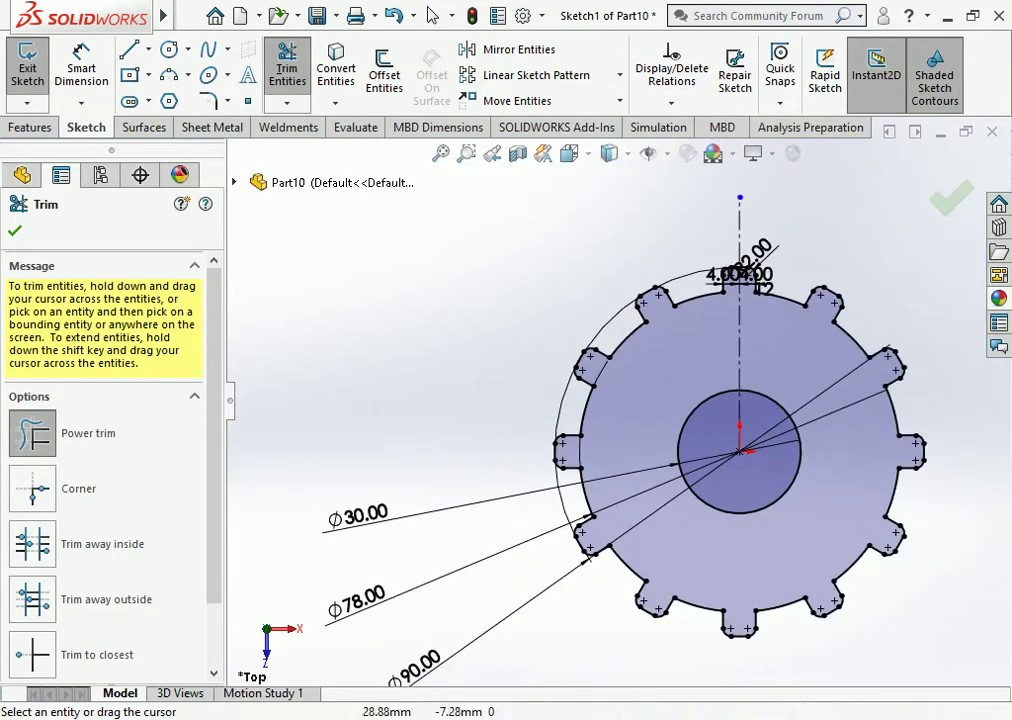
pyautogui.press('Escape')
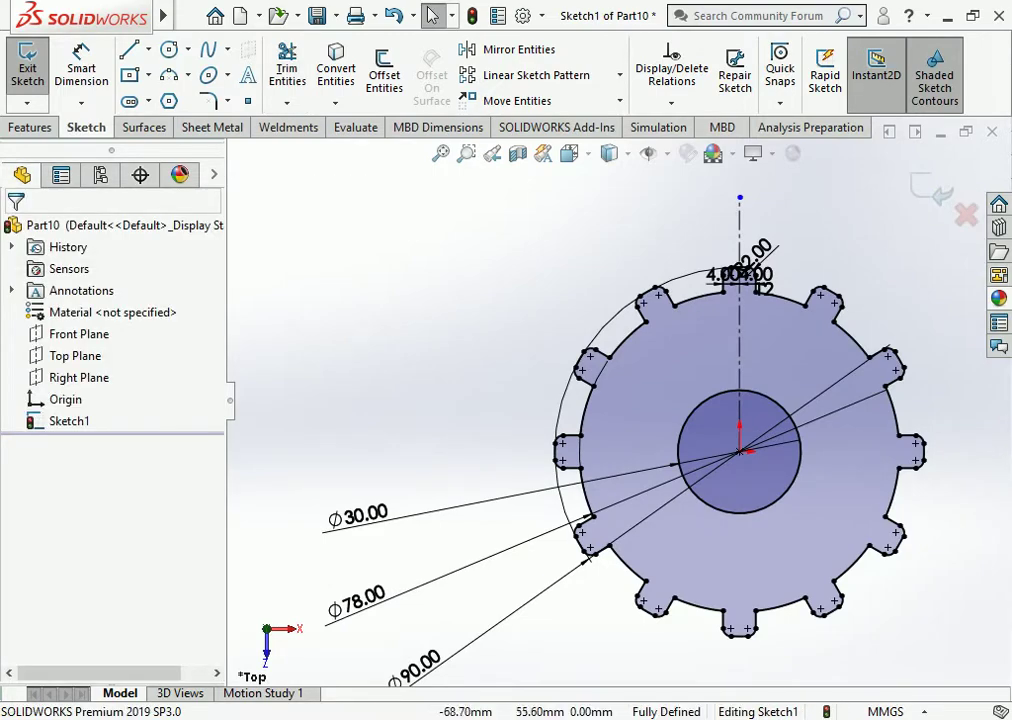
# Step: Start Sketch Fillet and pick the first ten tooth-base corners of the gear outline
pyautogui.click(207, 101)
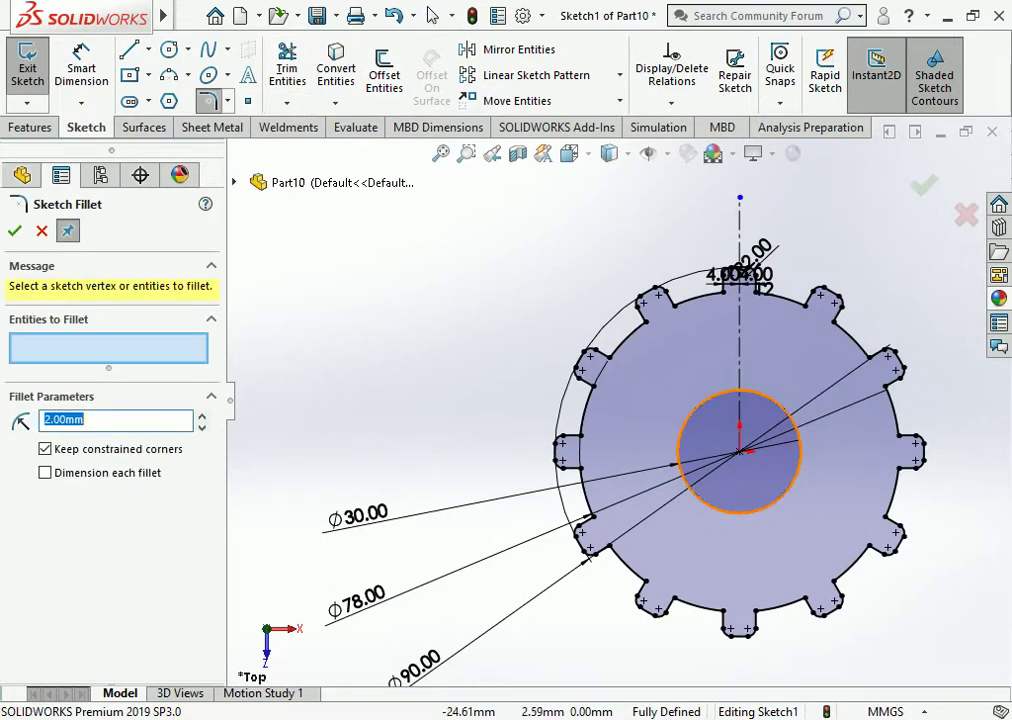
pyautogui.scroll(-1, 603, 364)
pyautogui.scroll(-2, 603, 364)
pyautogui.click(610, 349)
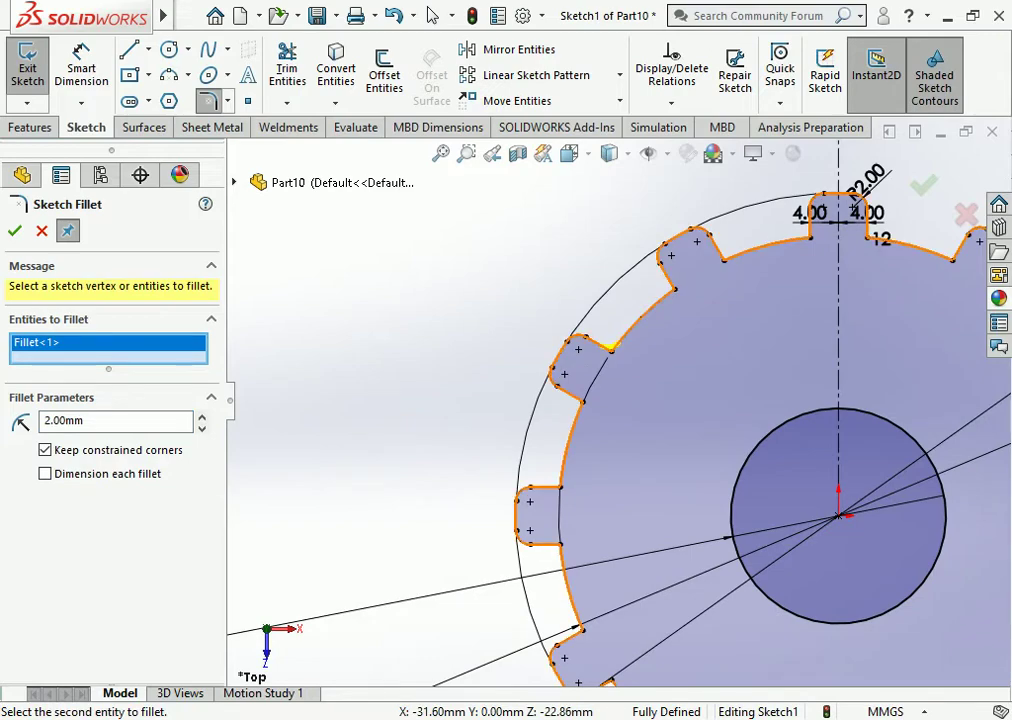
pyautogui.click(672, 288)
pyautogui.click(725, 259)
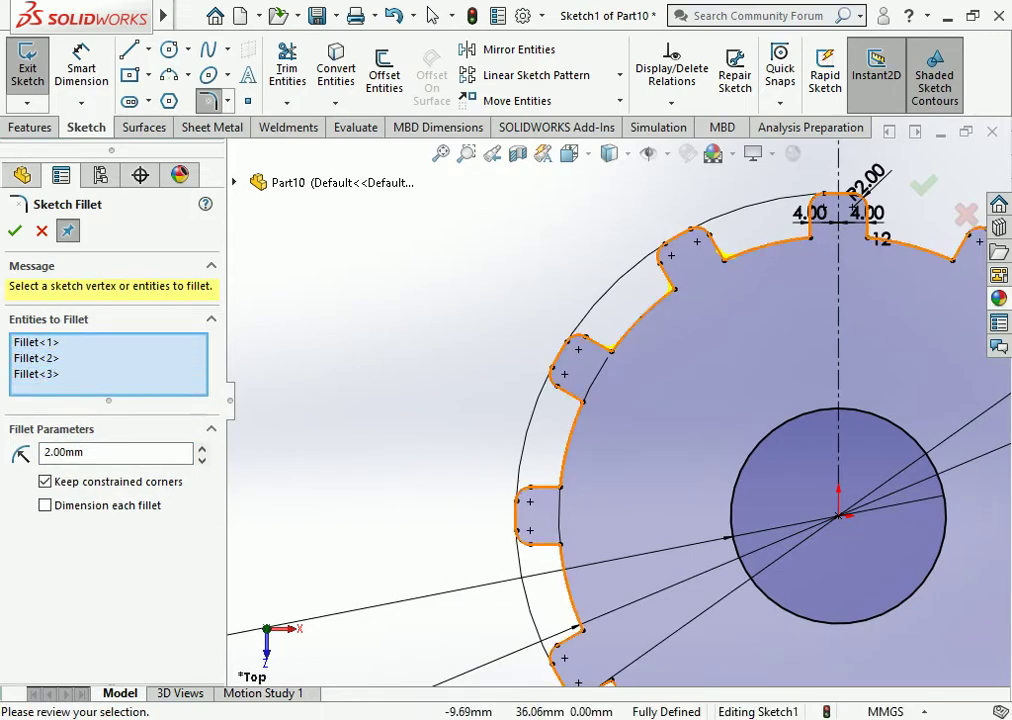
pyautogui.click(809, 237)
pyautogui.scroll(-2, 838, 300)
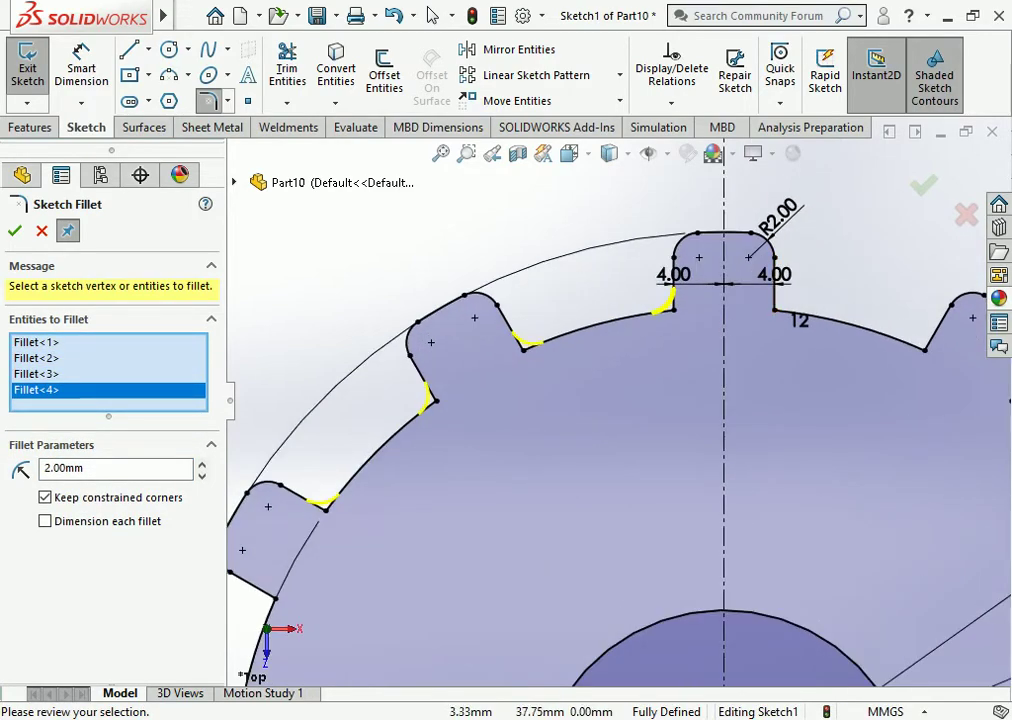
pyautogui.click(776, 308)
pyautogui.click(925, 346)
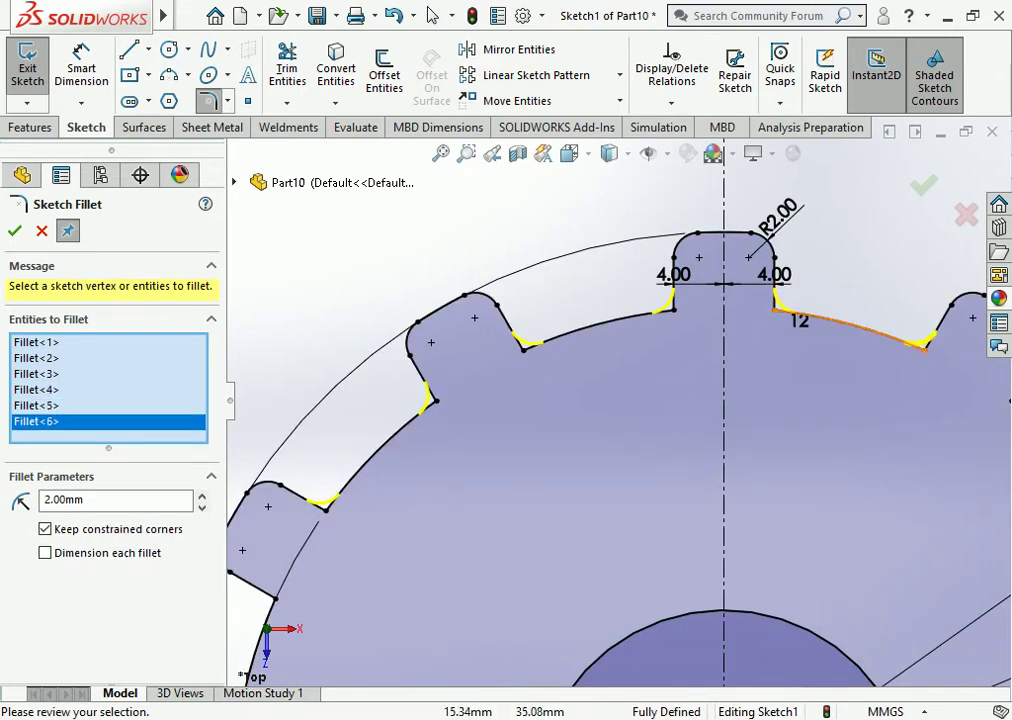
pyautogui.scroll(2, 880, 350)
pyautogui.click(847, 391)
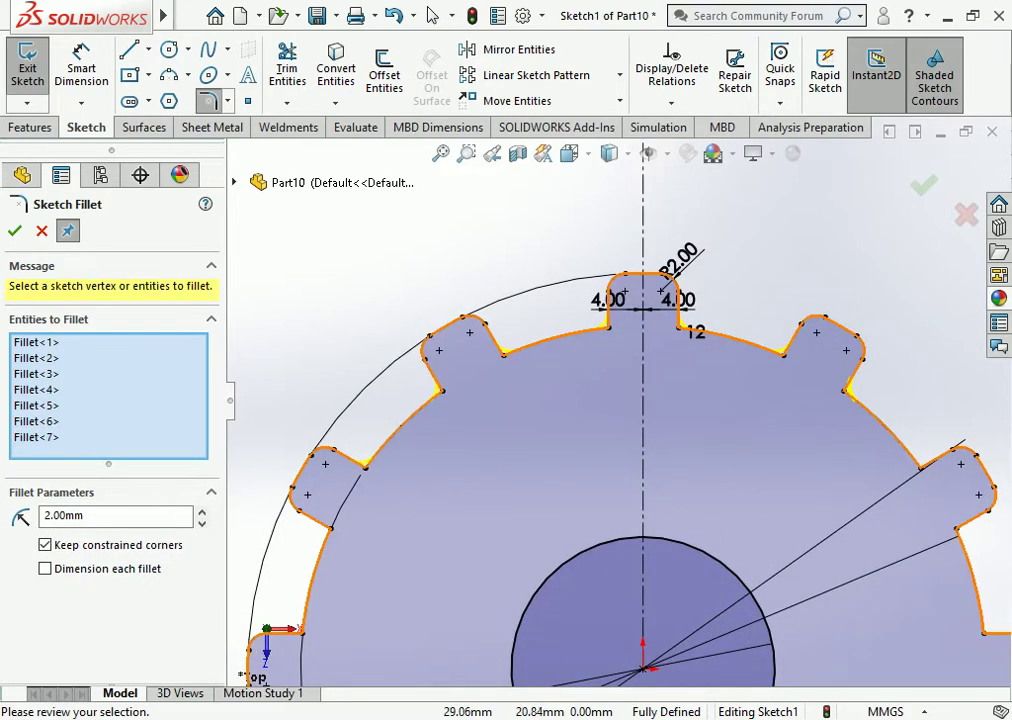
pyautogui.click(920, 467)
pyautogui.scroll(-2, 920, 467)
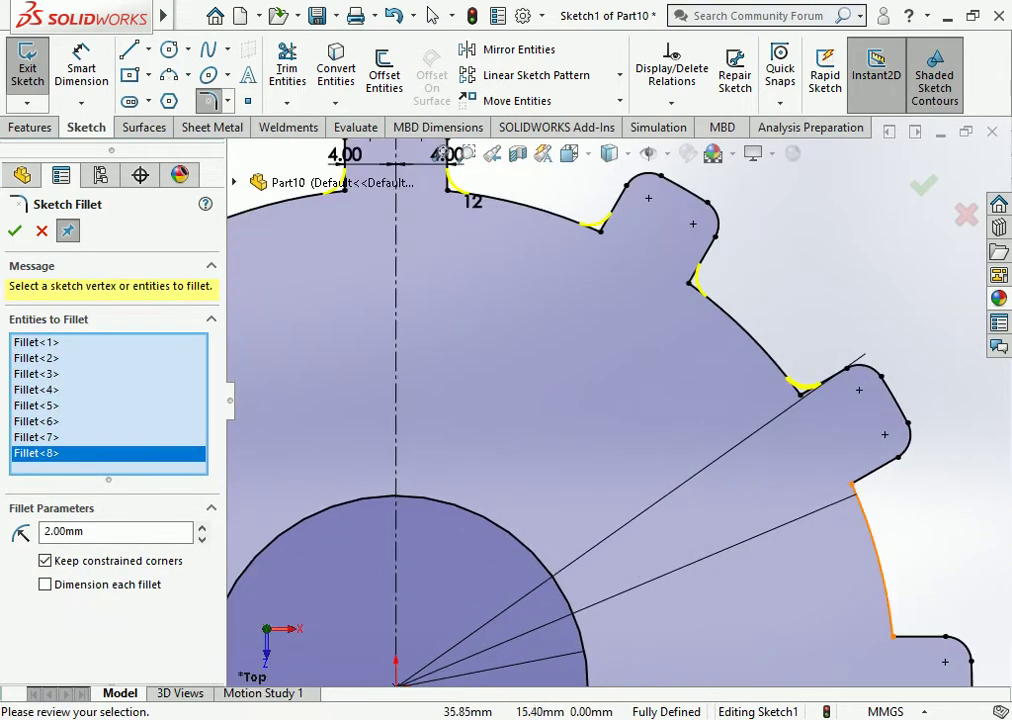
pyautogui.click(853, 485)
pyautogui.click(892, 632)
pyautogui.scroll(2, 650, 410)
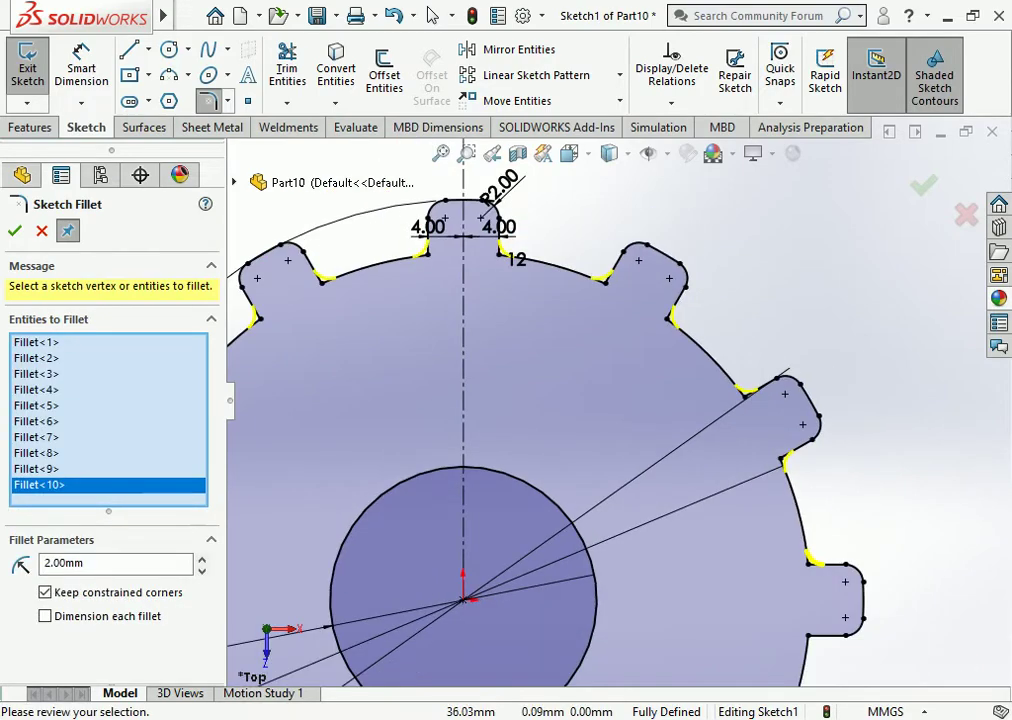
# Step: Add seven more tooth-root corners on the right-hand and lower teeth
pyautogui.keyDown('ctrl'); pyautogui.moveTo(700, 500); pyautogui.dragTo(490, 310, button='middle'); pyautogui.keyUp('ctrl')
pyautogui.click(670, 456)
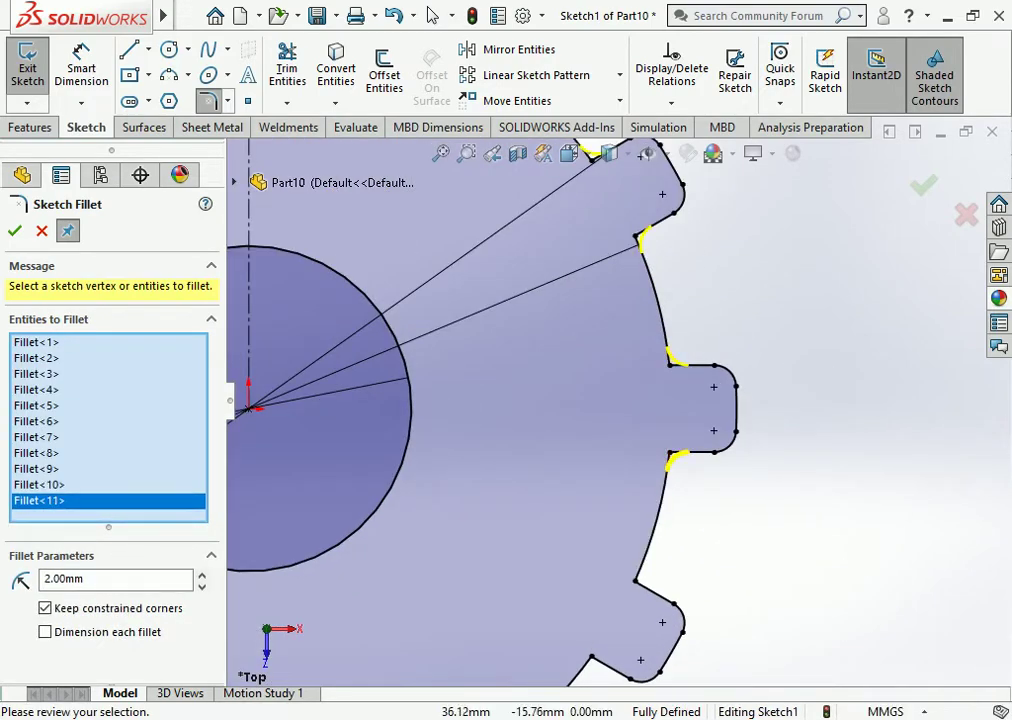
pyautogui.click(640, 580)
pyautogui.scroll(-1, 640, 580)
pyautogui.click(690, 562)
pyautogui.scroll(-2, 690, 562)
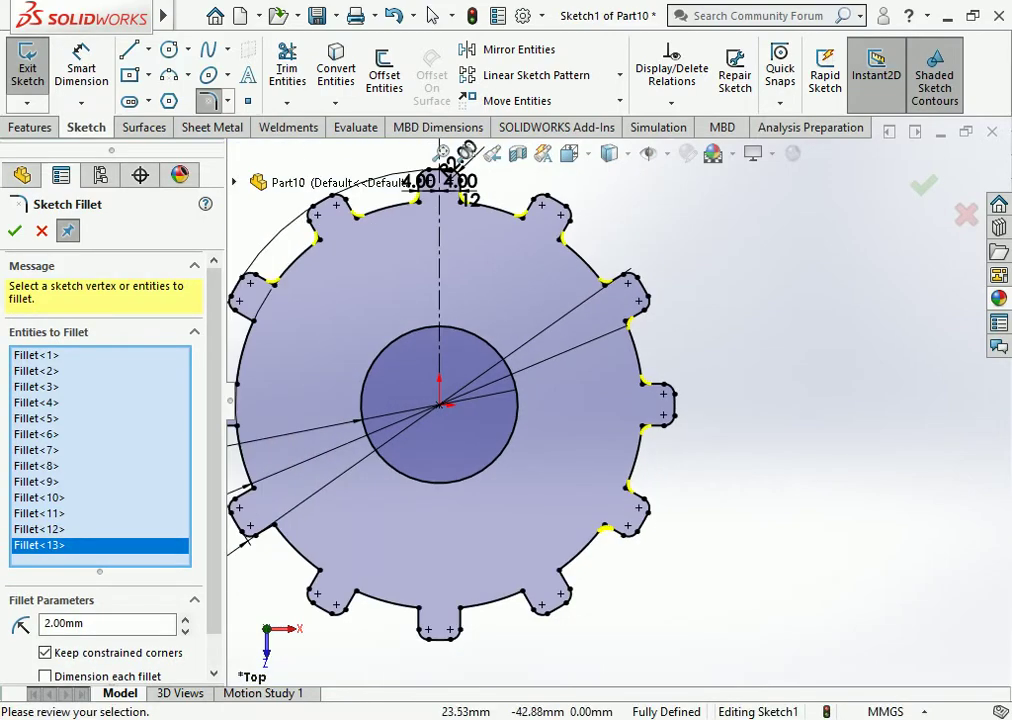
pyautogui.scroll(-2, 545, 610)
pyautogui.scroll(-2, 510, 550)
pyautogui.click(571, 530)
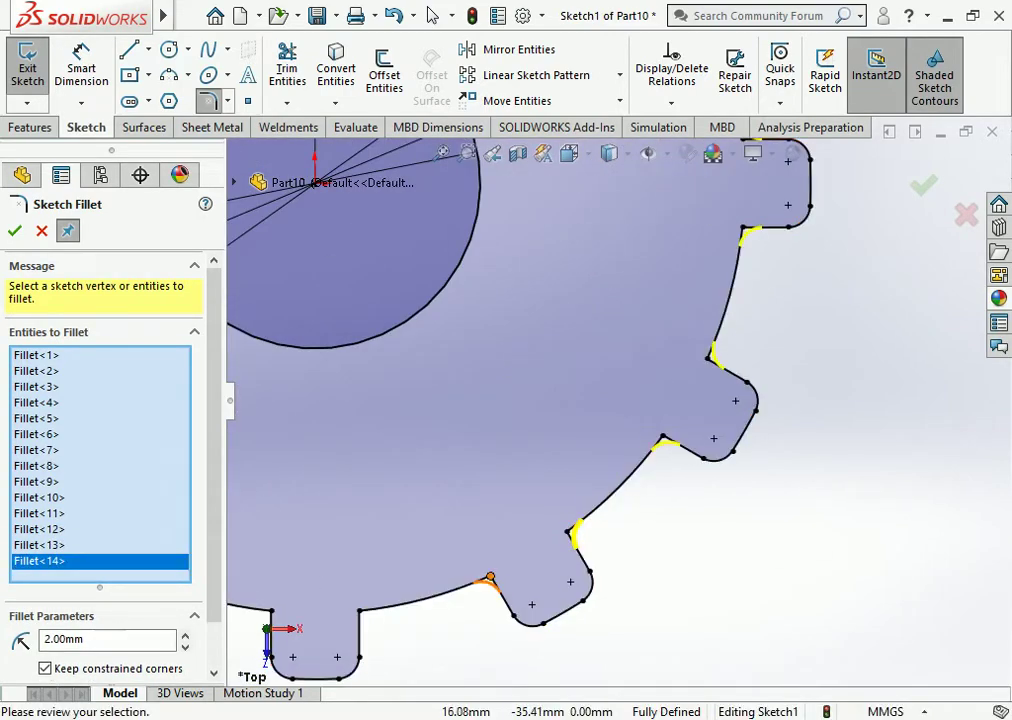
pyautogui.click(490, 578)
pyautogui.scroll(3, 320, 550)
pyautogui.scroll(-2, 280, 550)
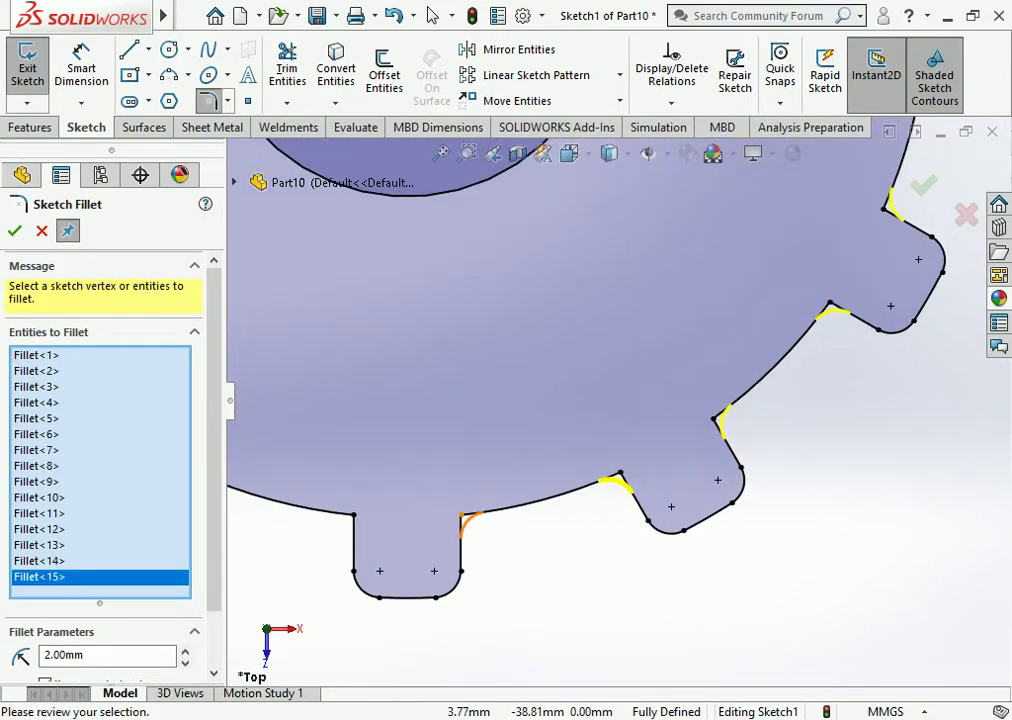
pyautogui.click(462, 515)
pyautogui.click(353, 514)
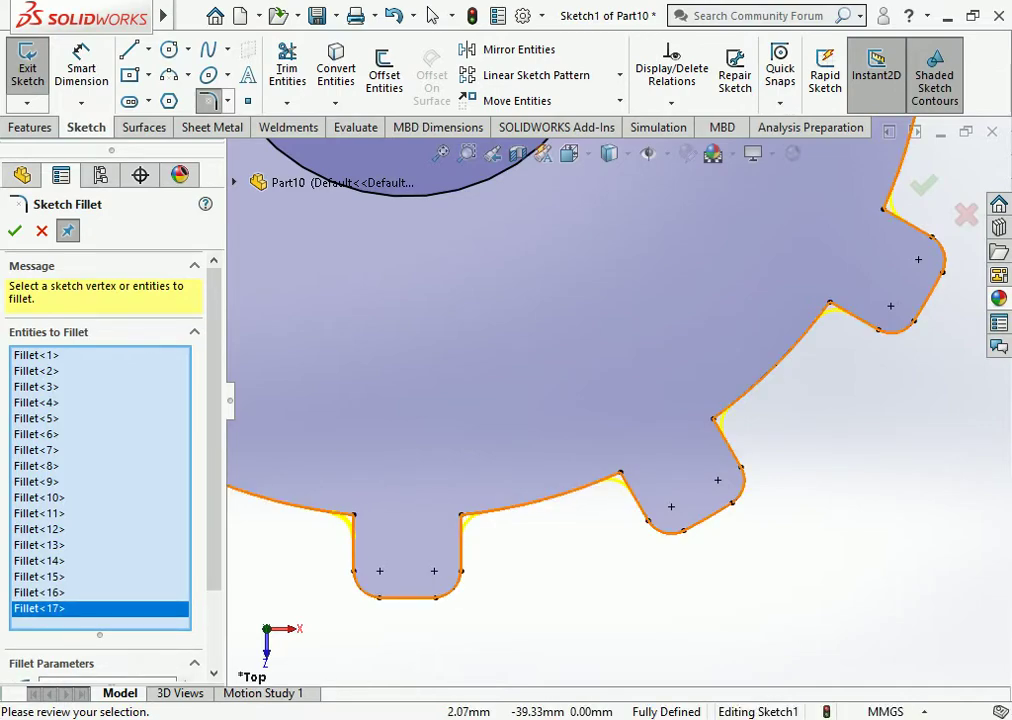
pyautogui.scroll(2, 420, 400)
pyautogui.scroll(1, 420, 400)
pyautogui.scroll(-2, 400, 380)
pyautogui.scroll(-1, 450, 432)
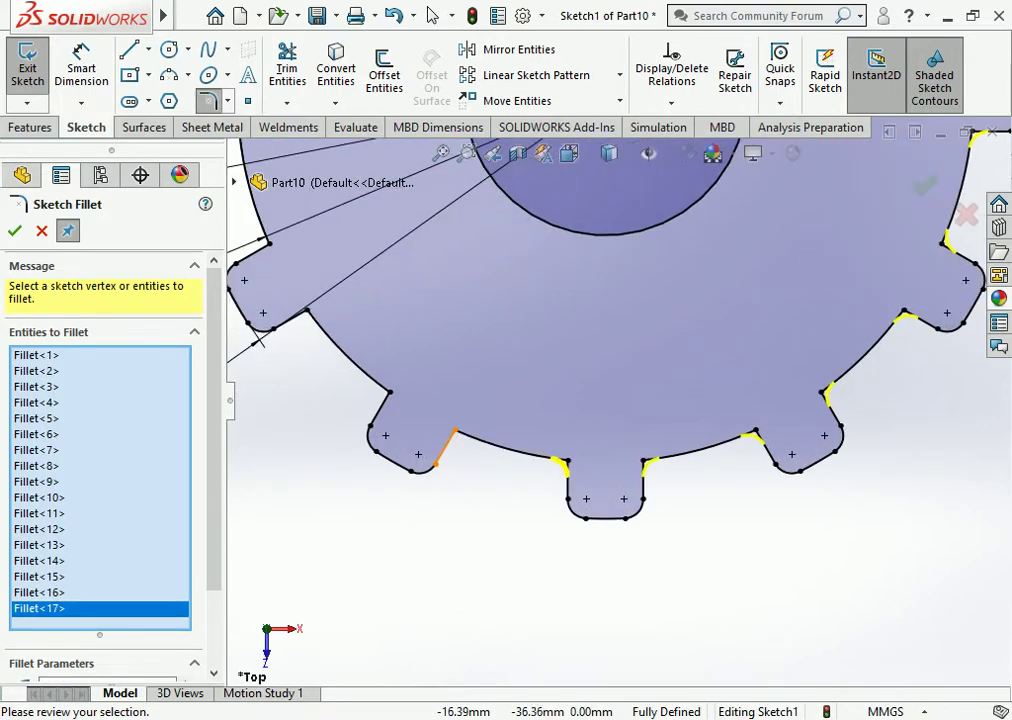
# Step: Add the last seven left-side tooth corners, bringing the set to Fillet<24>
pyautogui.click(455, 430)
pyautogui.click(390, 393)
pyautogui.scroll(2, 390, 393)
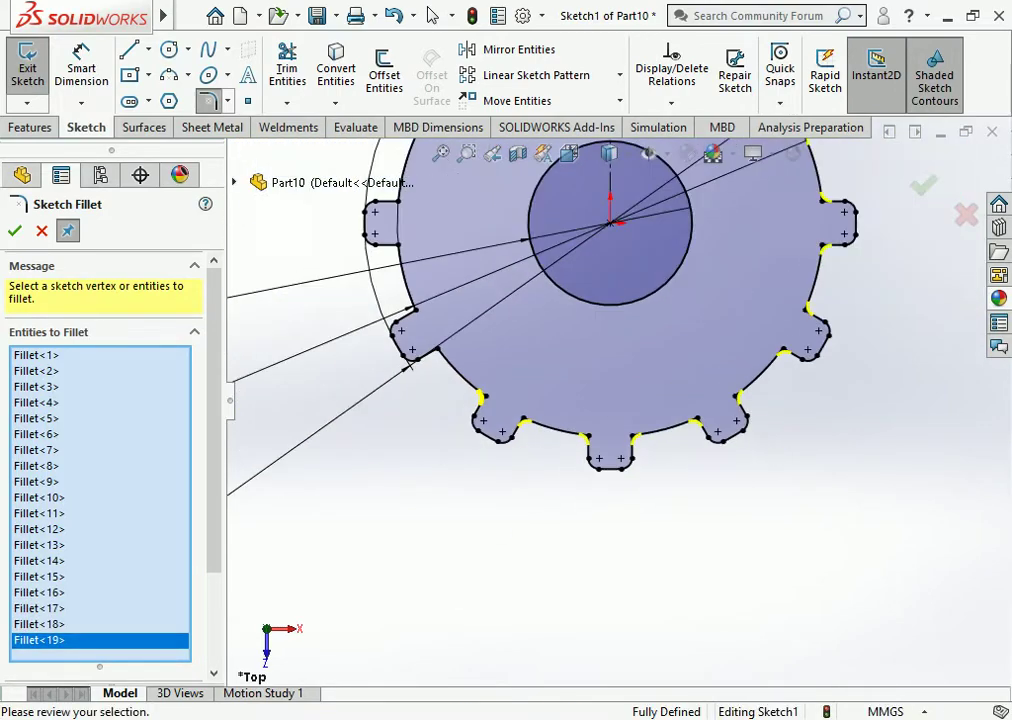
pyautogui.scroll(-2, 400, 340)
pyautogui.click(461, 358)
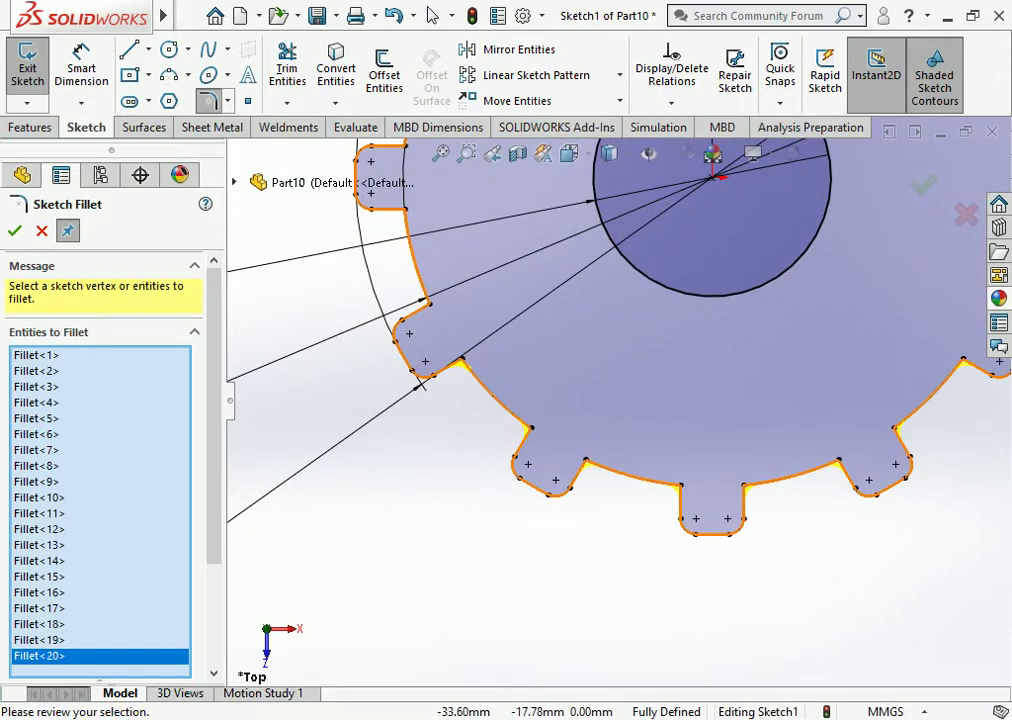
pyautogui.click(428, 302)
pyautogui.scroll(2, 470, 290)
pyautogui.scroll(-1, 470, 290)
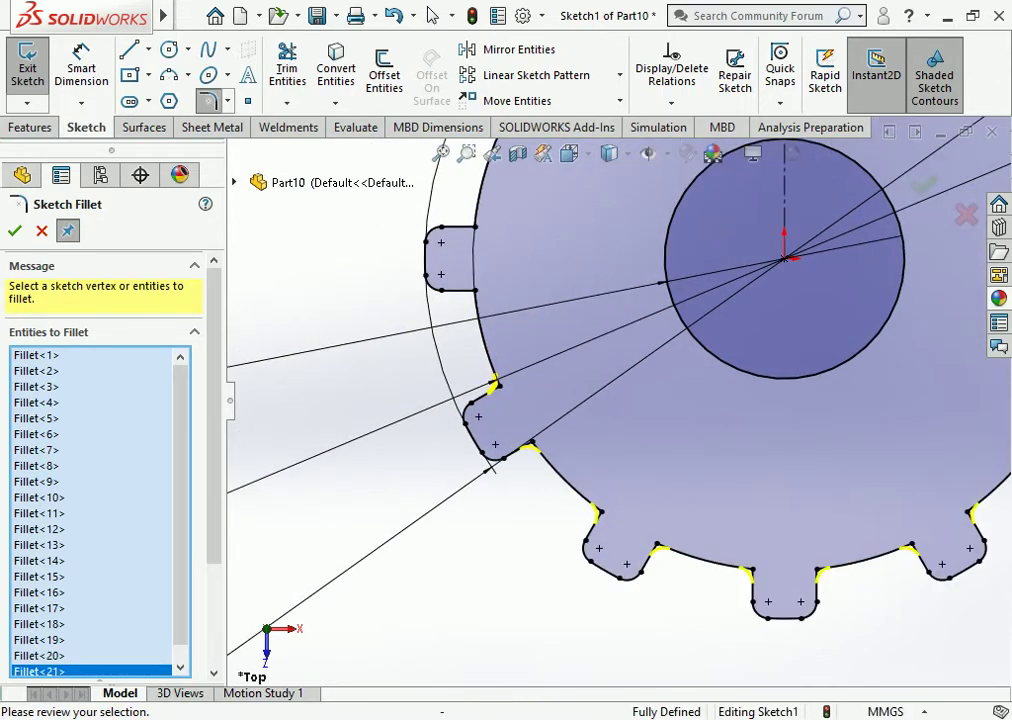
pyautogui.click(468, 290)
pyautogui.scroll(-1, 470, 290)
pyautogui.click(474, 226)
pyautogui.scroll(2, 520, 270)
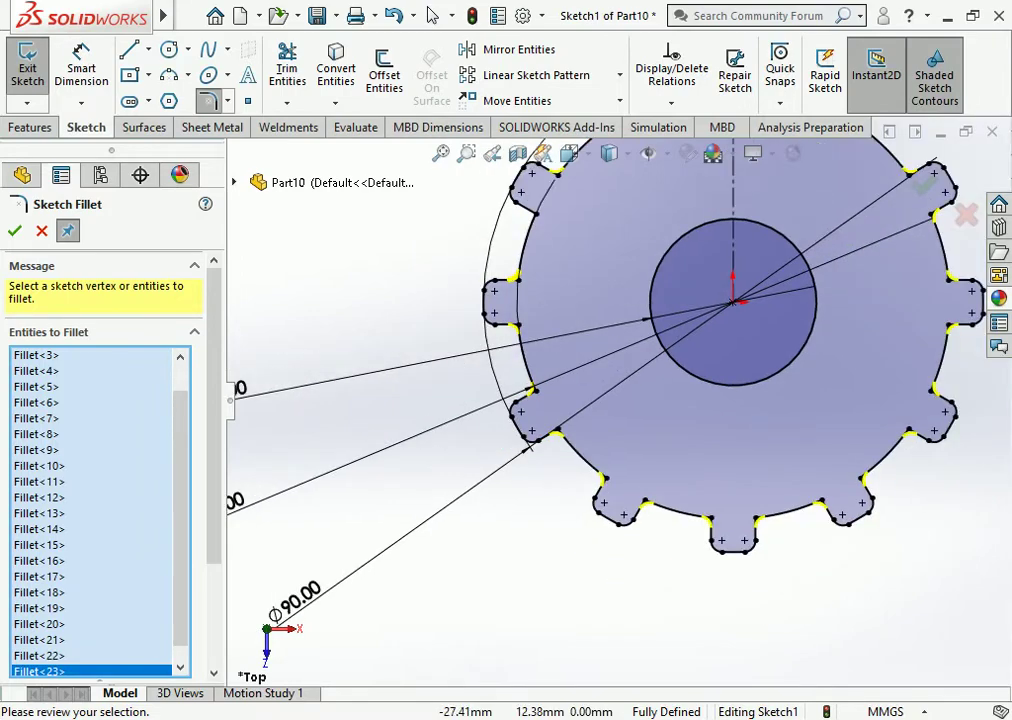
pyautogui.scroll(1, 540, 280)
pyautogui.scroll(-3, 563, 282)
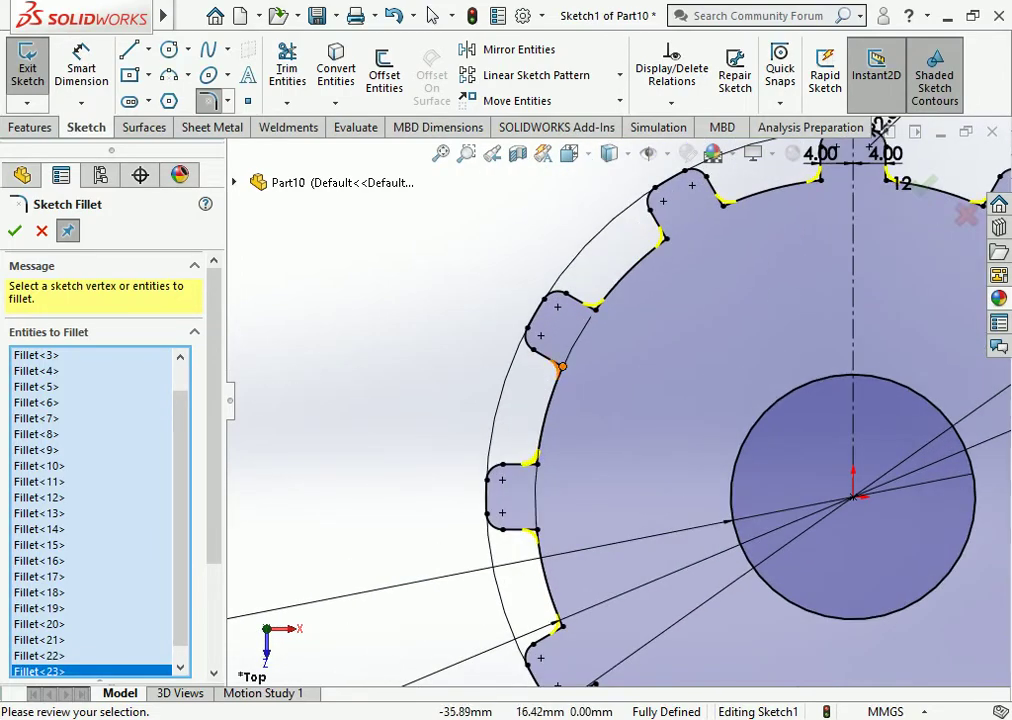
pyautogui.click(561, 367)
pyautogui.scroll(3, 600, 430)
pyautogui.scroll(-1, 646, 440)
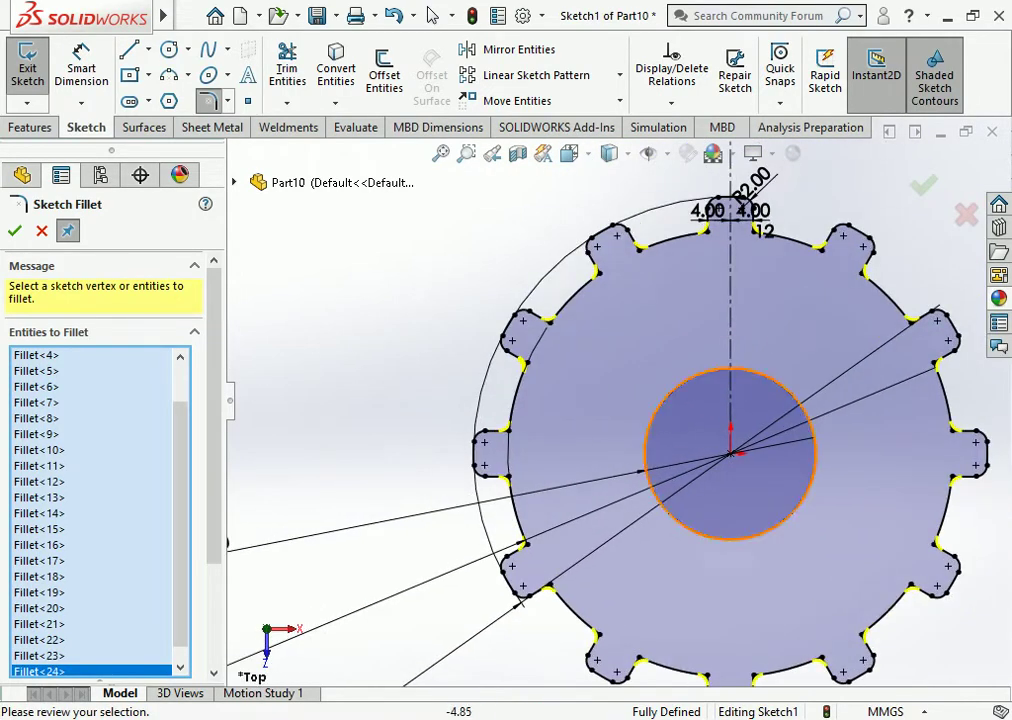
pyautogui.scroll(-3, 100, 450)
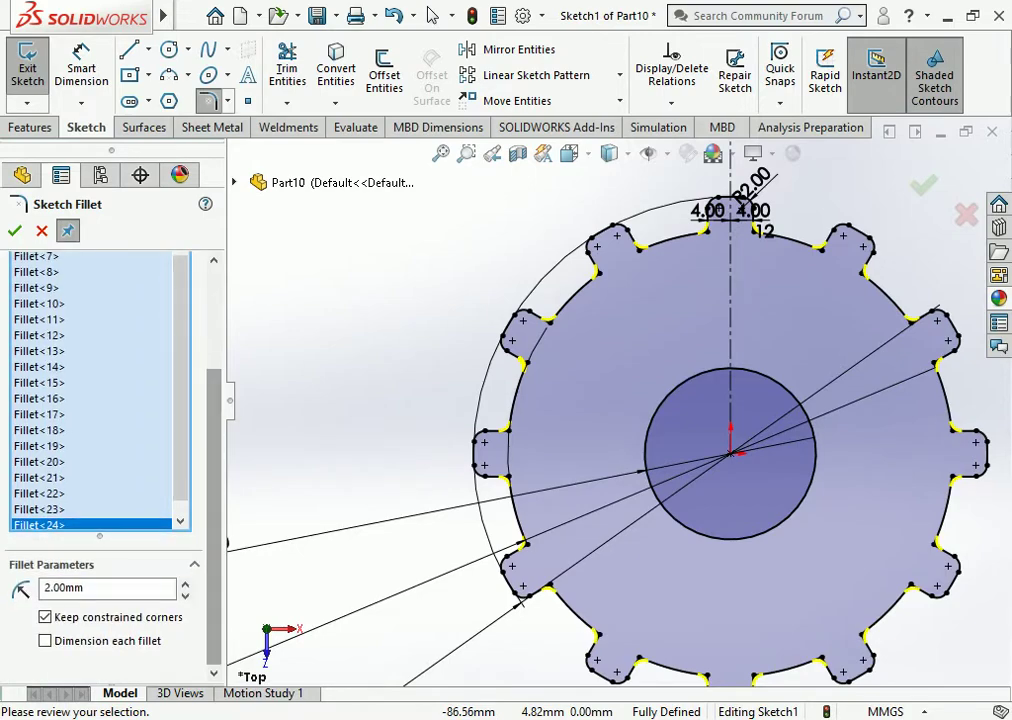
# Step: Change the fillet radius to 1 mm and apply it to all 24 tooth corners
pyautogui.doubleClick(62, 588)
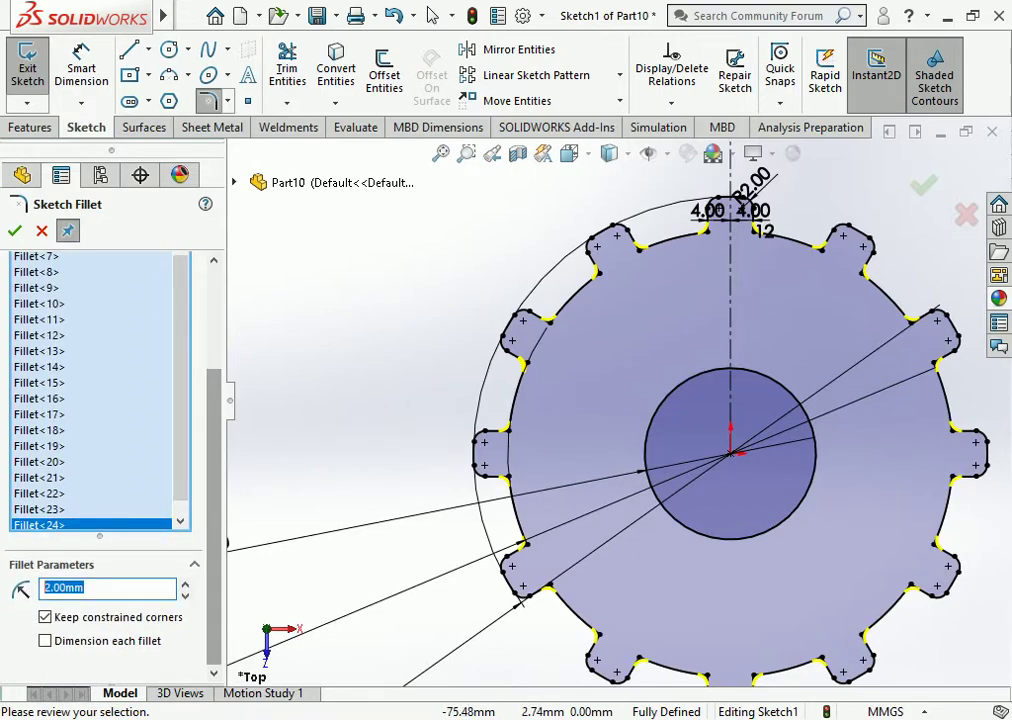
pyautogui.write('1')
pyautogui.press('Return')
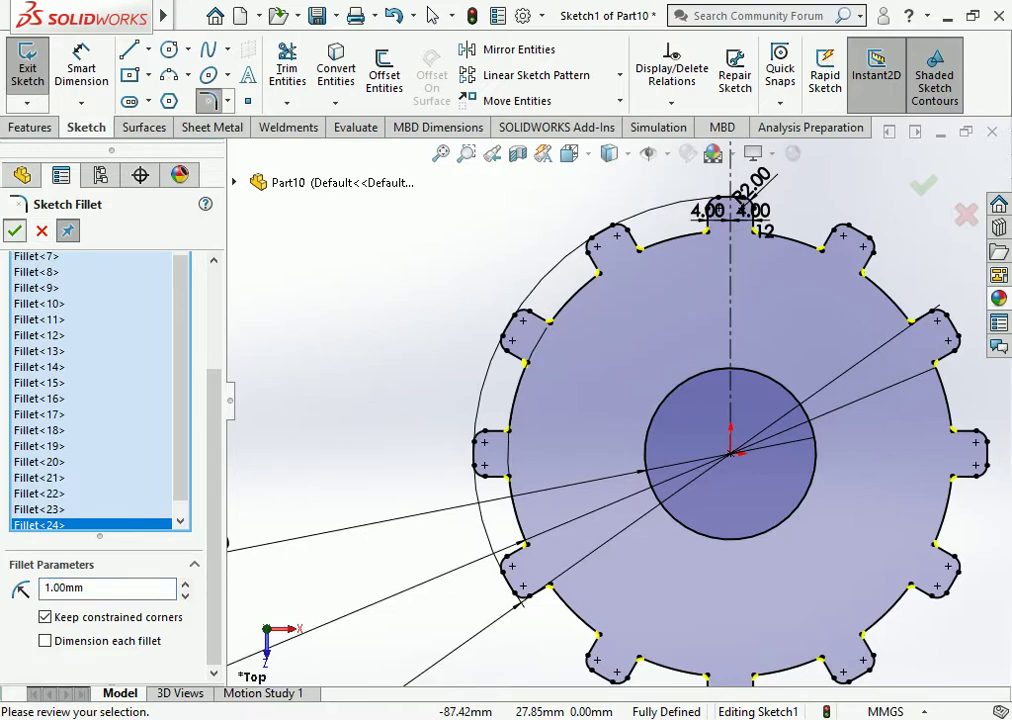
pyautogui.press('Return')
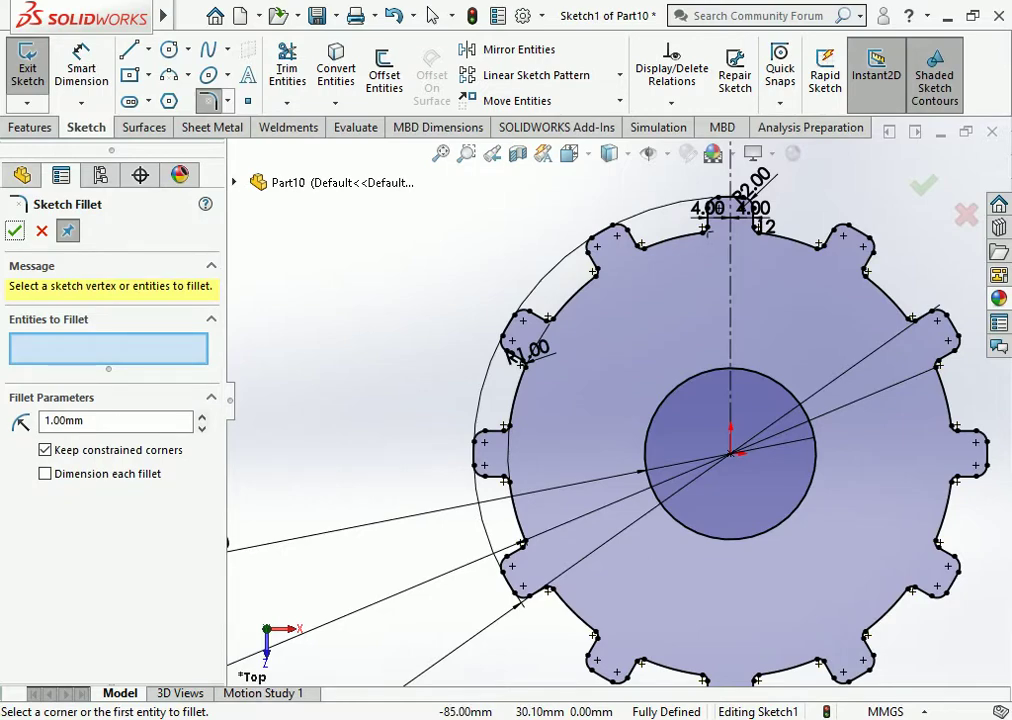
pyautogui.press('Escape')
pyautogui.scroll(3, 617, 394)
pyautogui.scroll(-3, 800, 395)
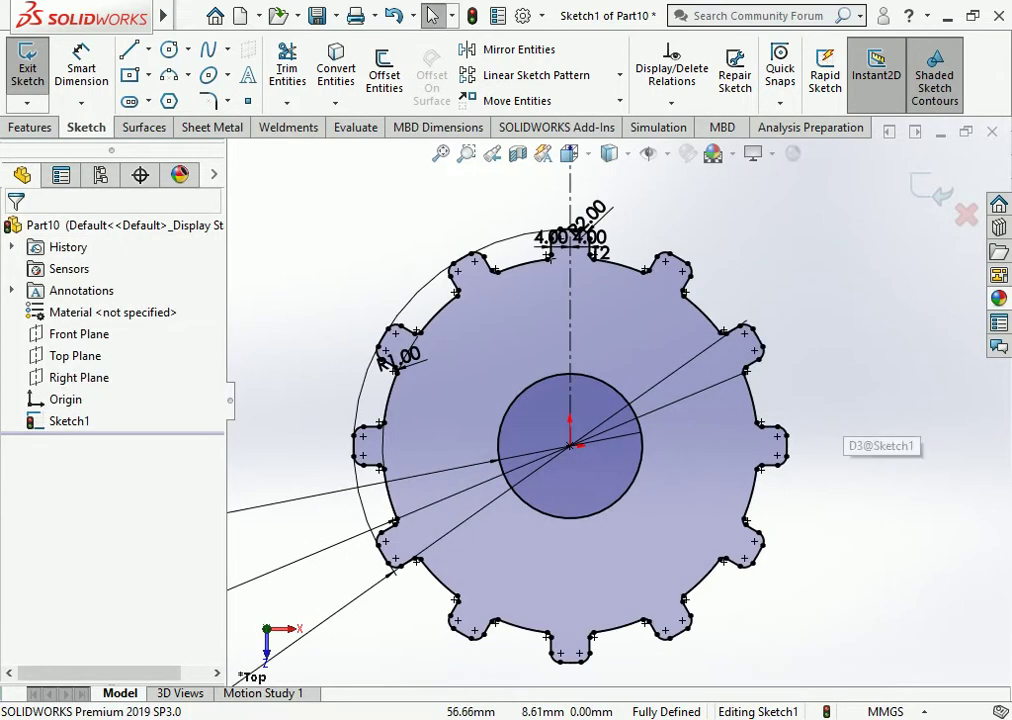
pyautogui.scroll(-3, 535, 361)
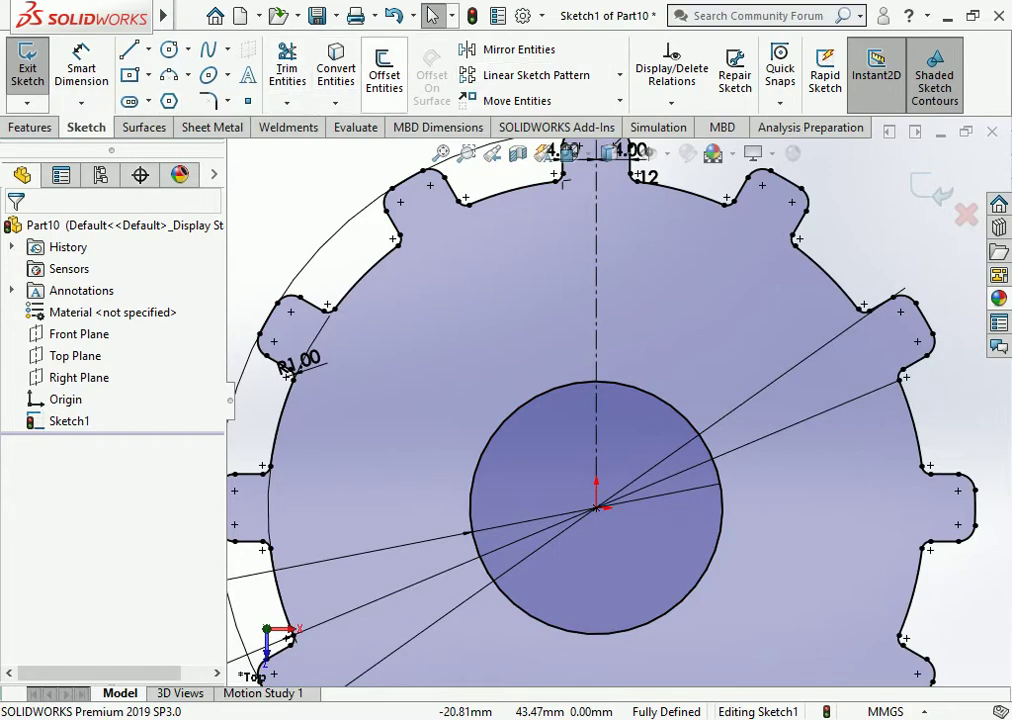
pyautogui.click(384, 70)
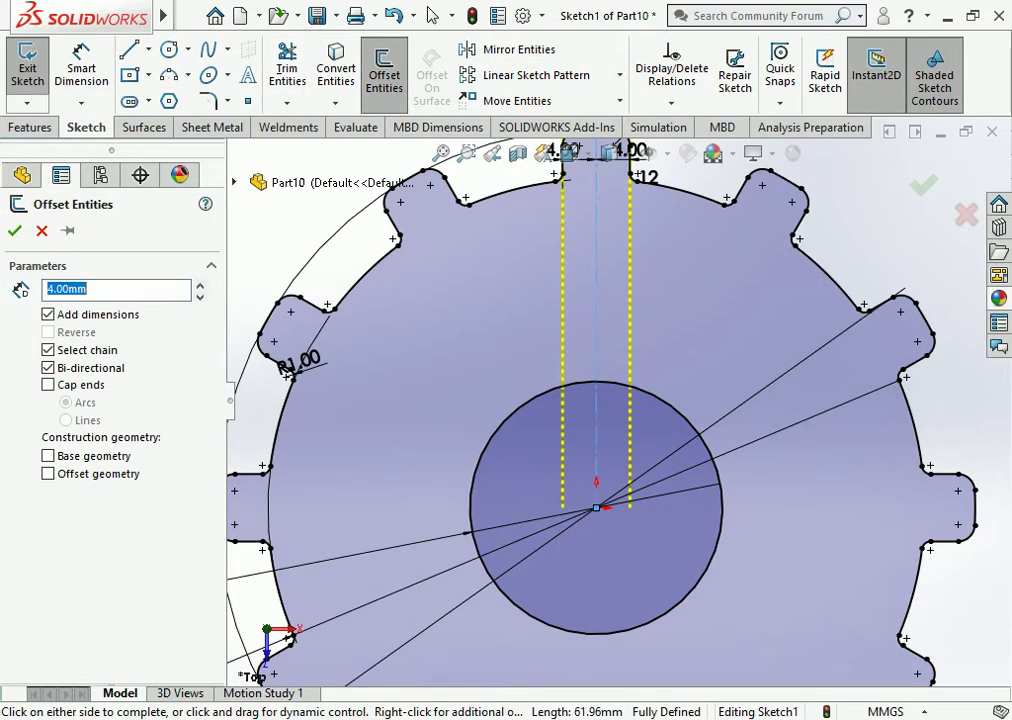
# Step: Offset the centerline 2 mm each side and join the offset lines with a horizontal line
pyautogui.write('2')
pyautogui.press('Return')
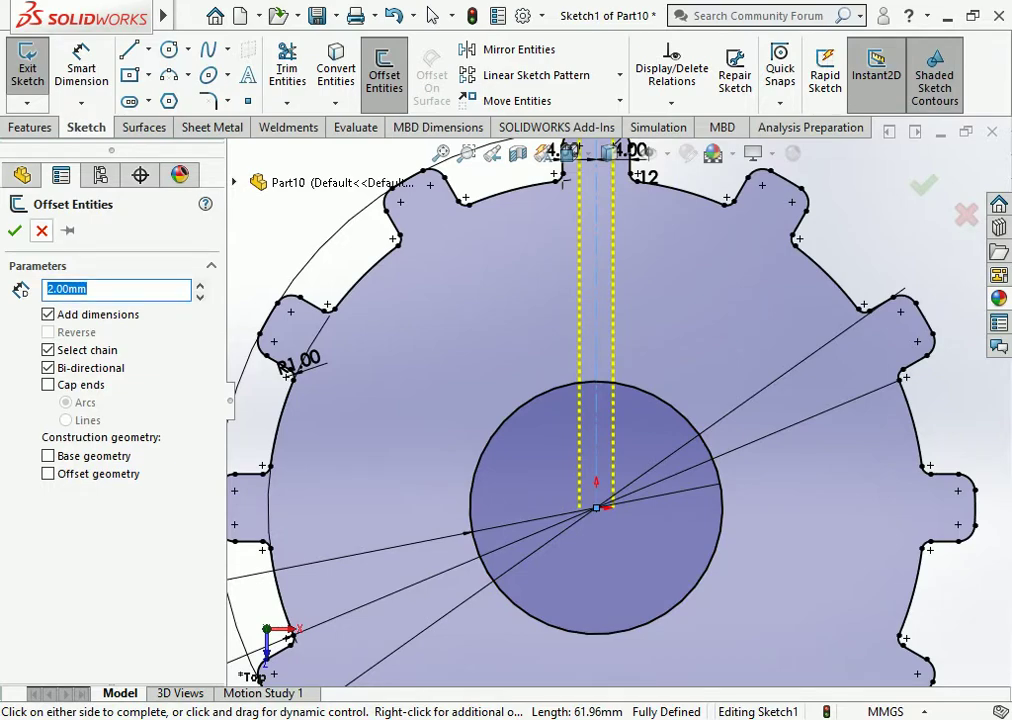
pyautogui.click(596, 508)
pyautogui.press('l')
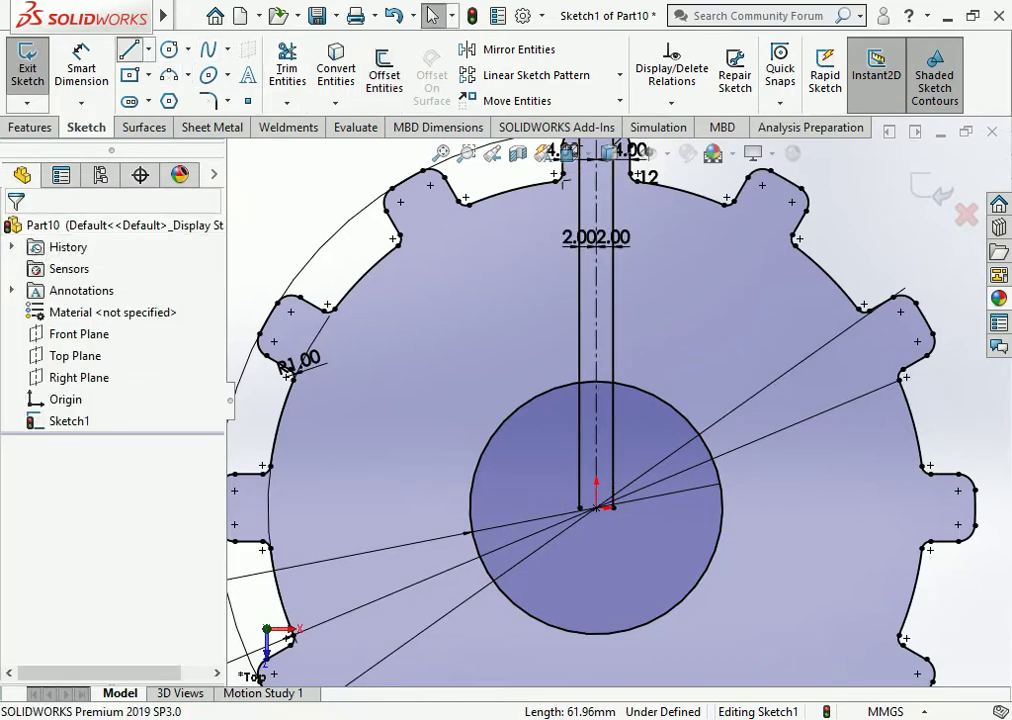
pyautogui.scroll(-2, 650, 350)
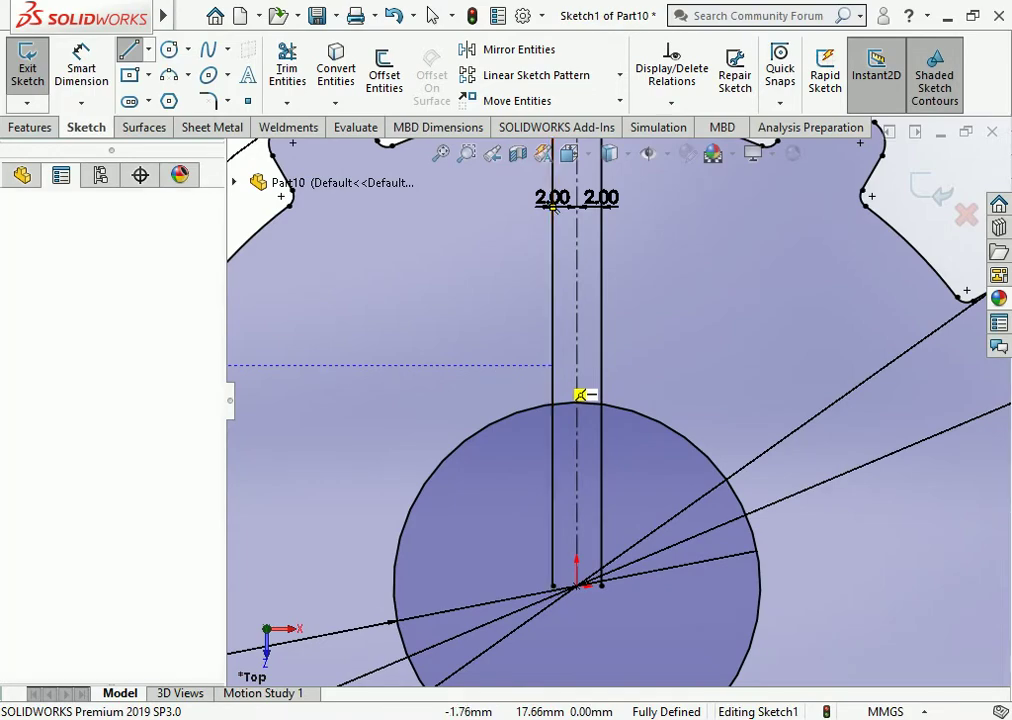
pyautogui.click(554, 366)
pyautogui.click(601, 365)
pyautogui.scroll(4, 618, 392)
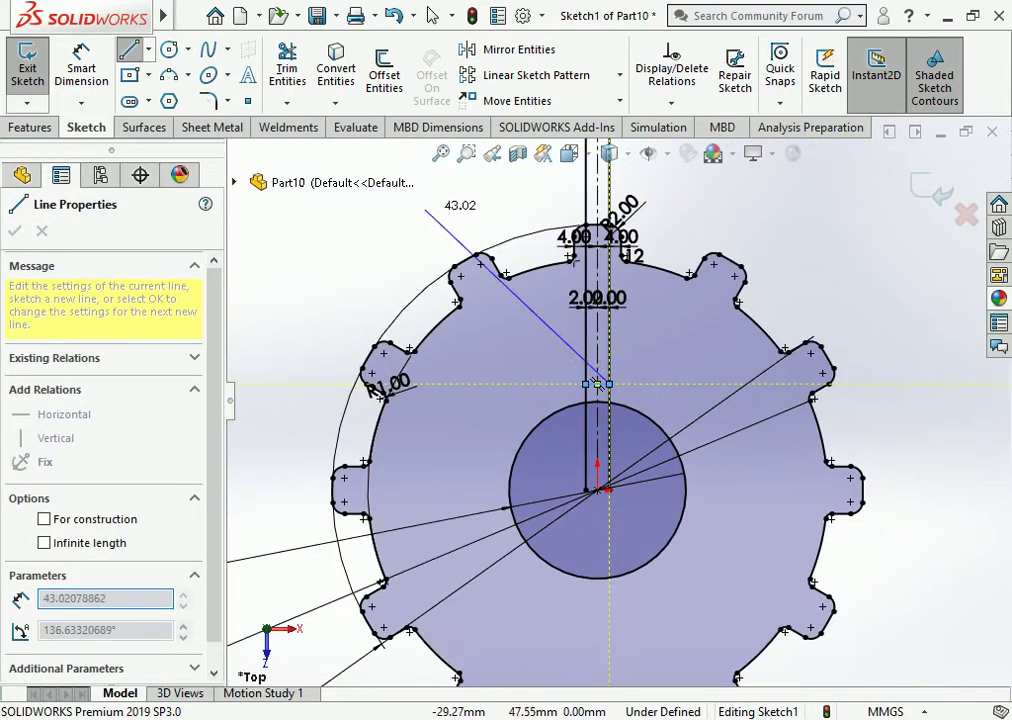
# Step: Try dimensioning the keyway top line's height from the origin, then discard the conflicting dimension
pyautogui.click(81, 62)
pyautogui.scroll(-5, 646, 396)
pyautogui.scroll(-1, 520, 400)
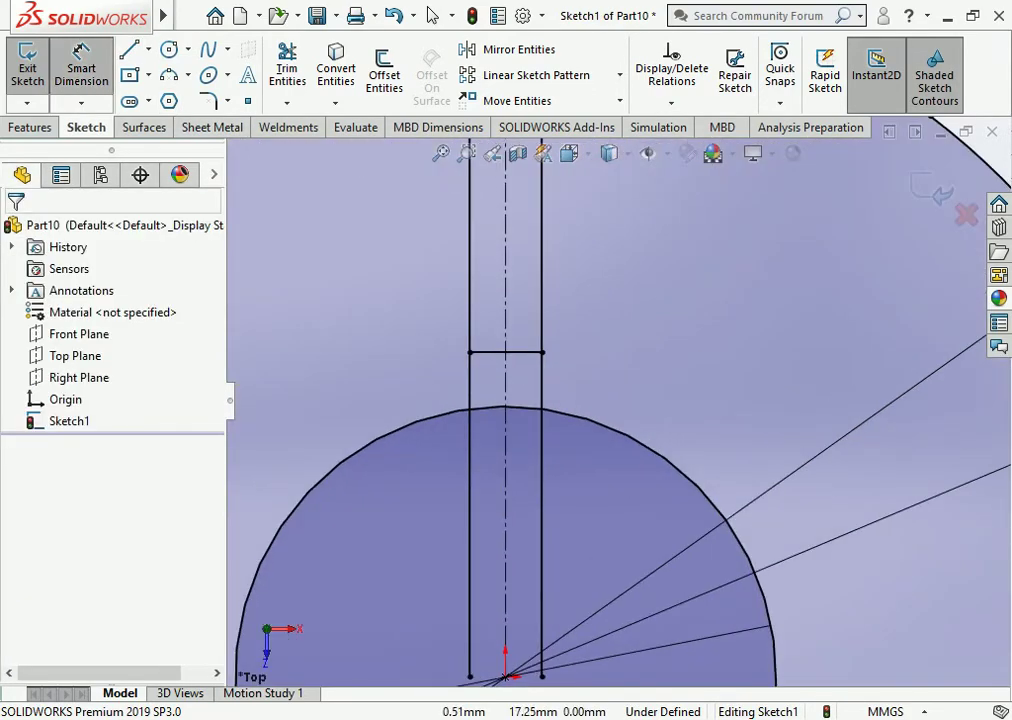
pyautogui.click(500, 351)
pyautogui.scroll(4, 605, 400)
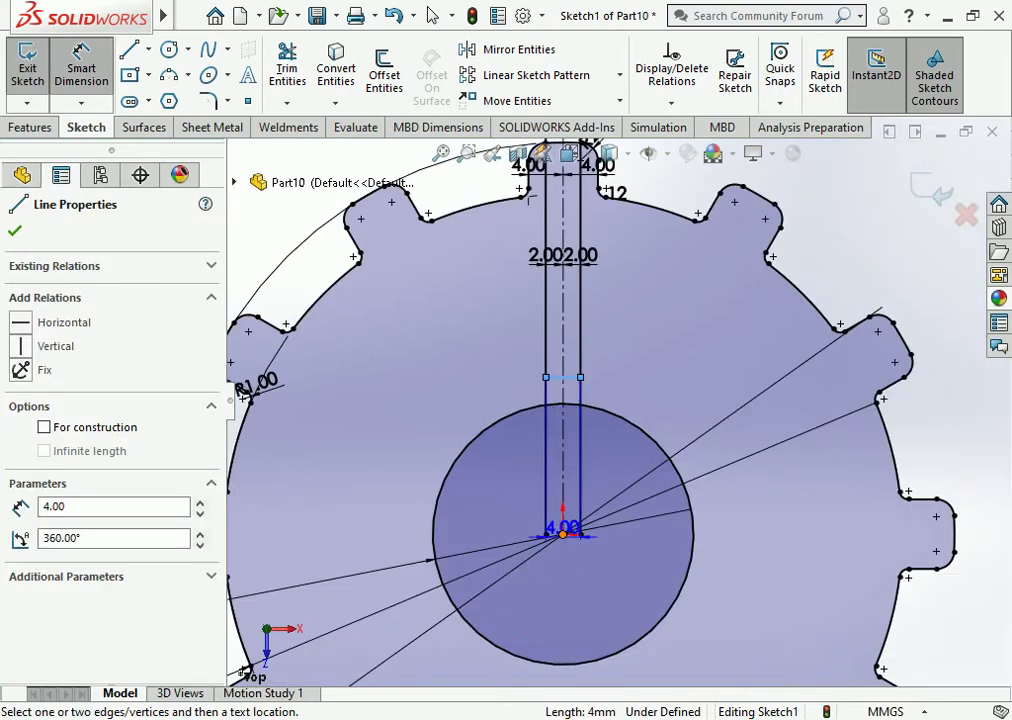
pyautogui.click(563, 534)
pyautogui.click(480, 491)
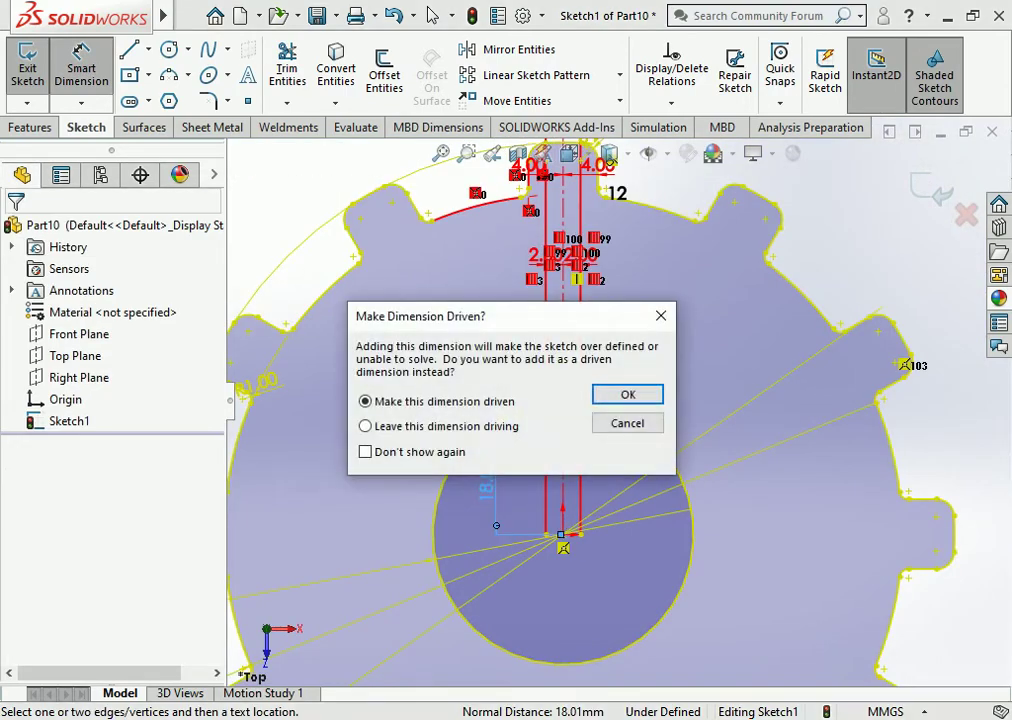
pyautogui.press('Escape')
pyautogui.scroll(-2, 514, 375)
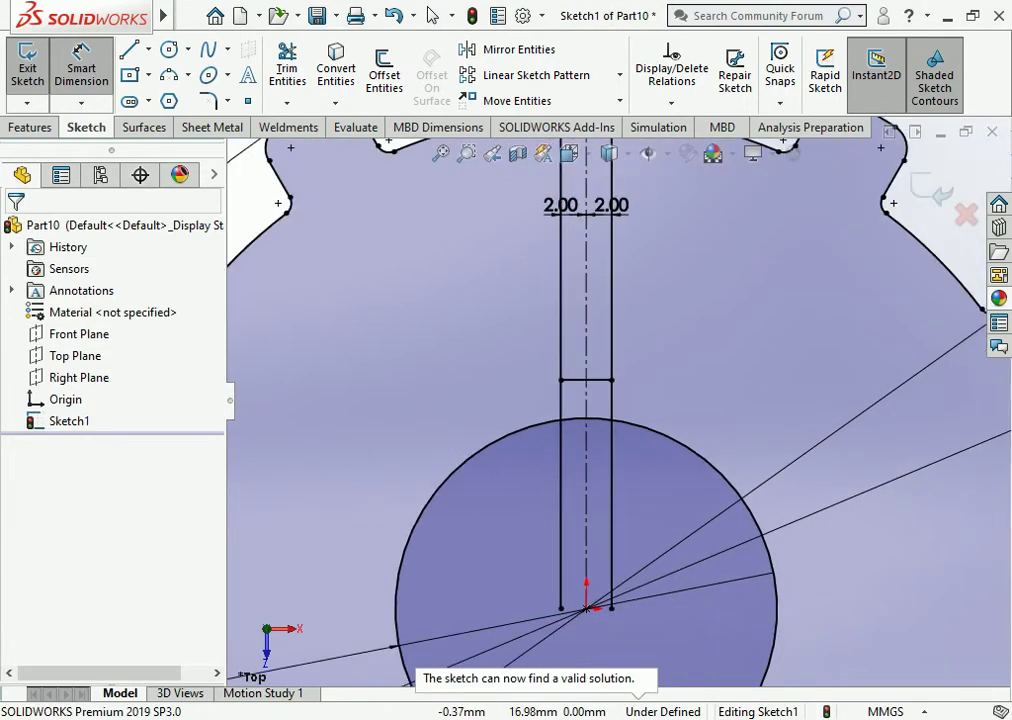
pyautogui.scroll(3, 618, 422)
pyautogui.scroll(-2, 508, 431)
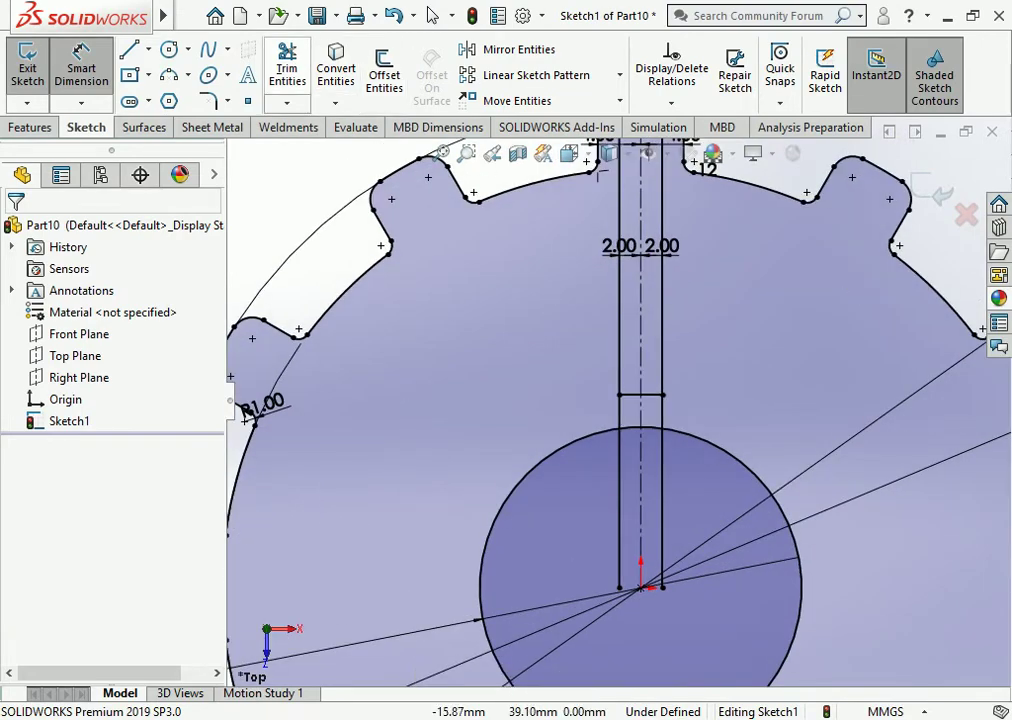
# Step: Power-trim the slot line below the bore arc and the vertical line above the keyway
pyautogui.click(287, 68)
pyautogui.scroll(-3, 741, 483)
pyautogui.moveTo(580, 518); pyautogui.dragTo(465, 535)
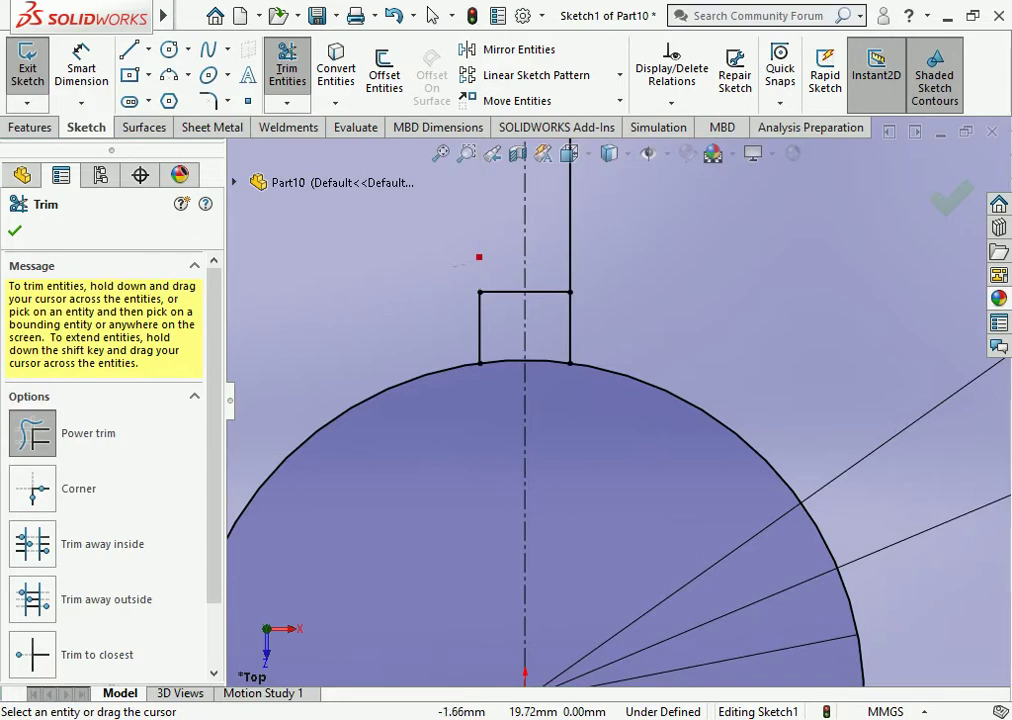
pyautogui.scroll(-2, 527, 380)
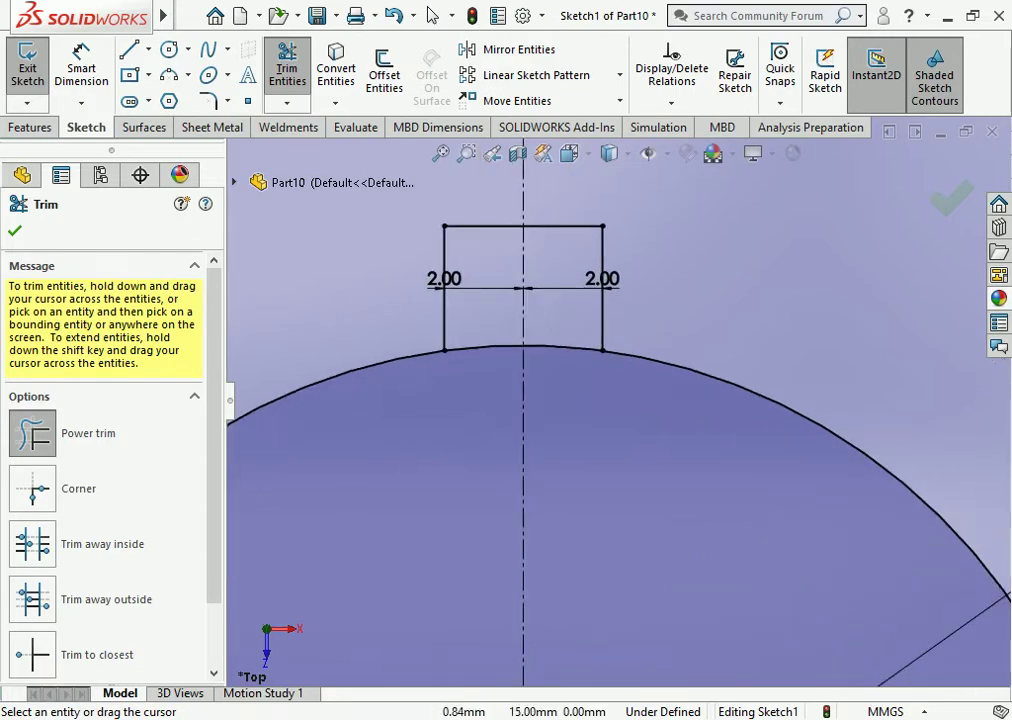
pyautogui.scroll(3, 606, 371)
pyautogui.scroll(2, 606, 371)
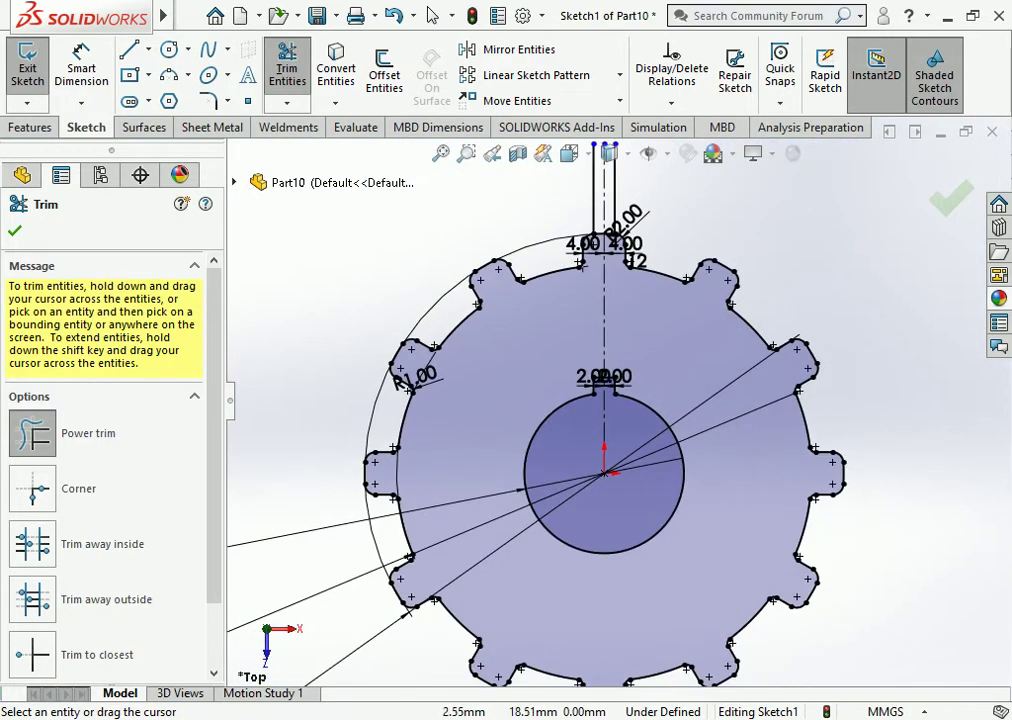
pyautogui.scroll(-4, 591, 207)
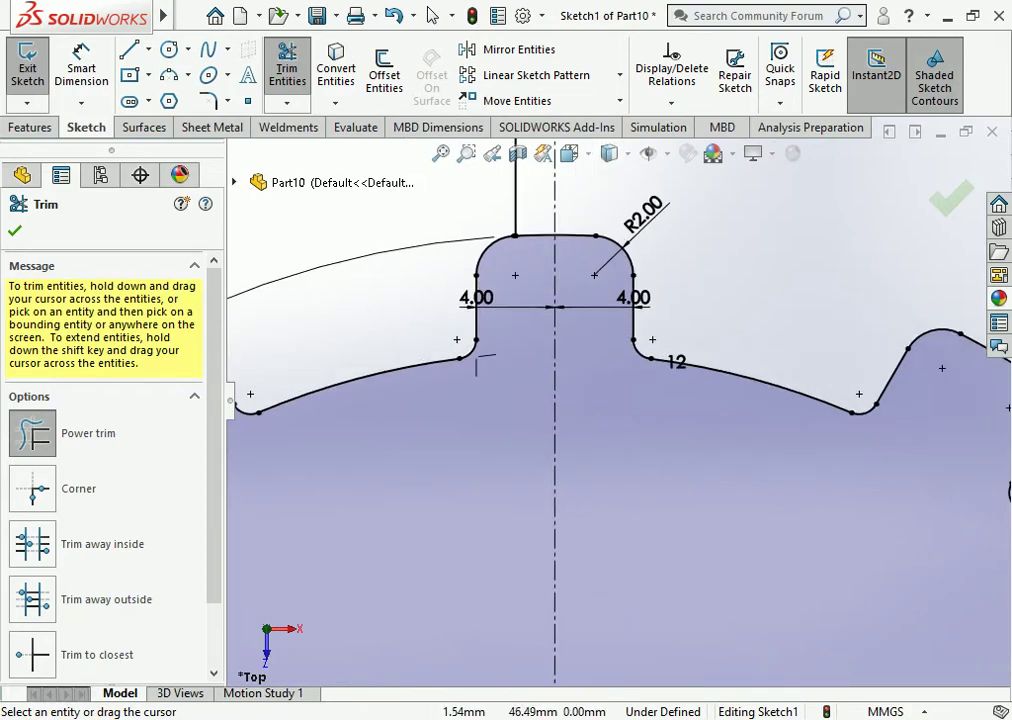
pyautogui.click(515, 200)
pyautogui.scroll(-3, 503, 209)
pyautogui.scroll(4, 617, 403)
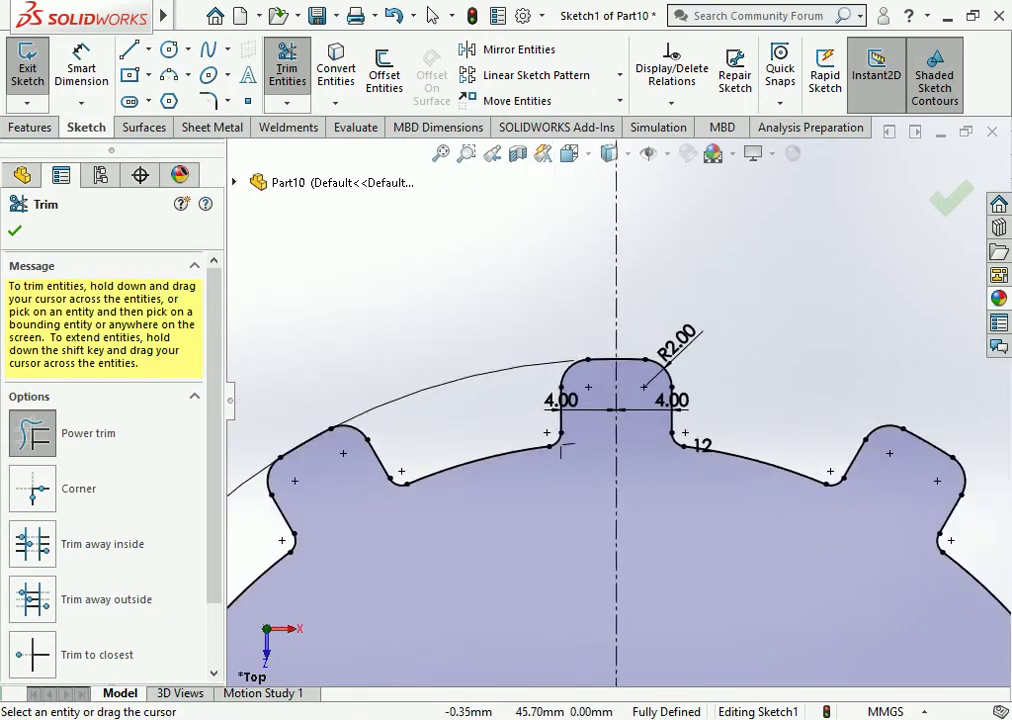
pyautogui.scroll(5, 614, 402)
pyautogui.scroll(3, 614, 402)
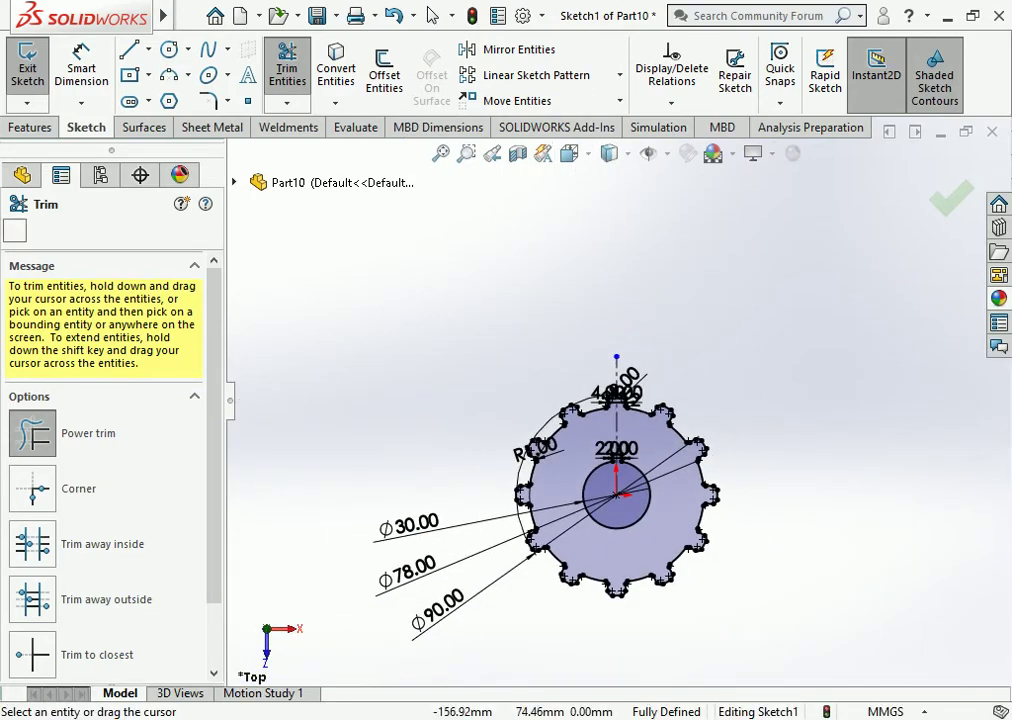
pyautogui.press('Escape')
# Step: Extrude Sketch1 mid-plane to a 20 mm thickness as Boss-Extrude1
pyautogui.click(30, 127)
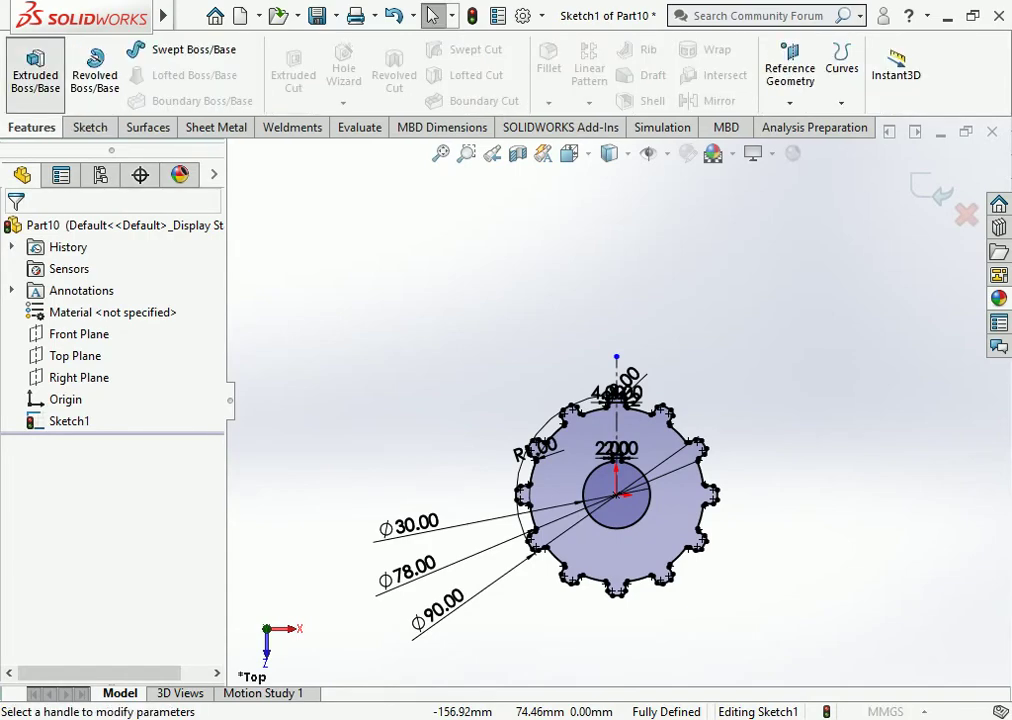
pyautogui.click(35, 65)
pyautogui.click(124, 349)
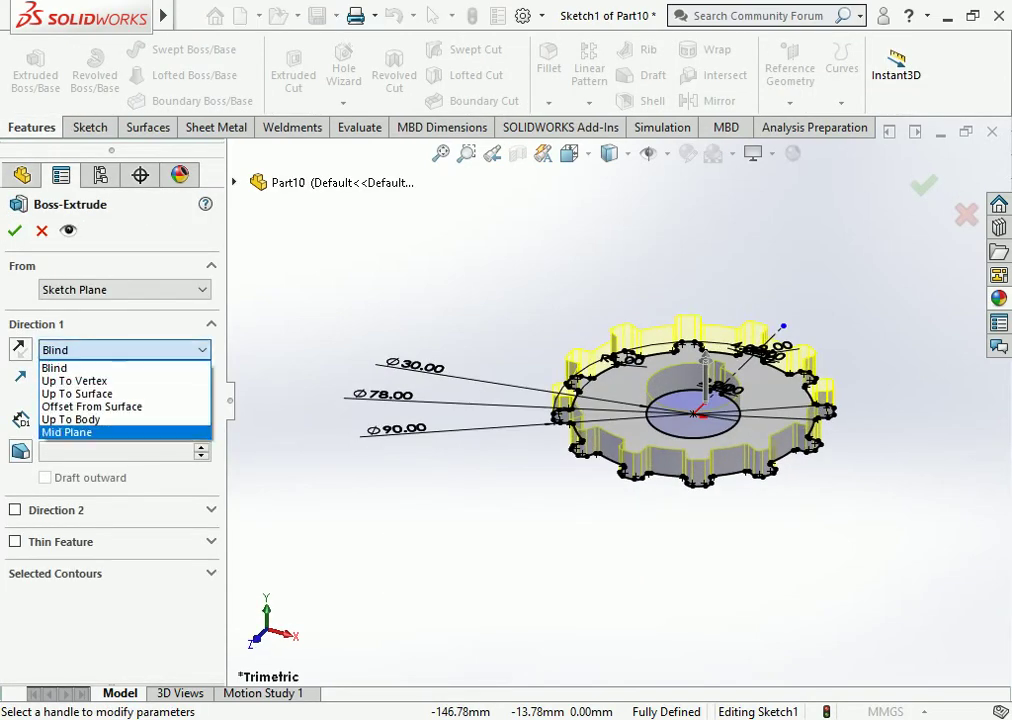
pyautogui.click(66, 432)
pyautogui.click(201, 416)
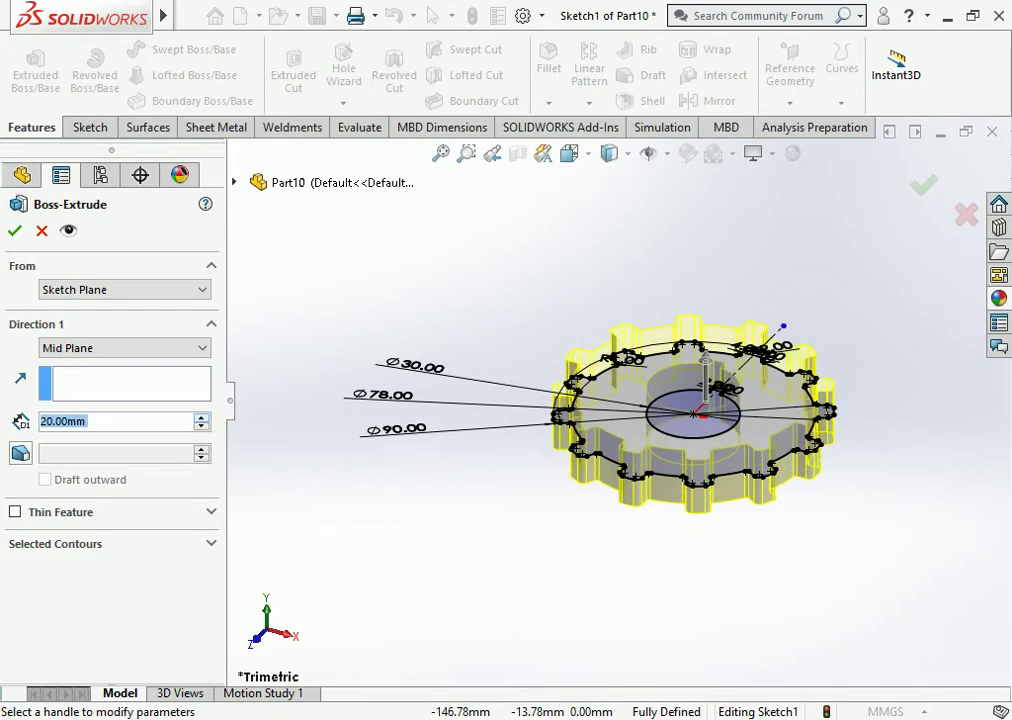
pyautogui.press('Return')
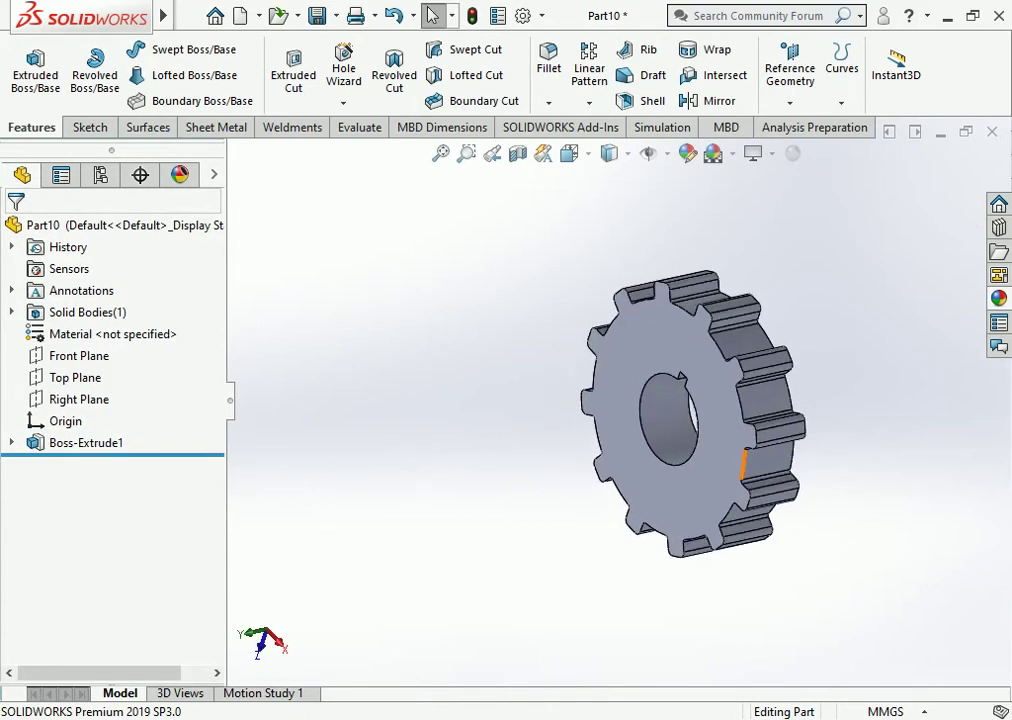
# Step: Open Mass Properties and read the gear's volume of 92443.90 mm³
pyautogui.moveTo(741, 470)
pyautogui.mouseDown(button='middle')
pyautogui.moveTo(763, 450)
pyautogui.moveTo(697, 431)
pyautogui.moveTo(650, 436)
pyautogui.mouseUp(button='middle')
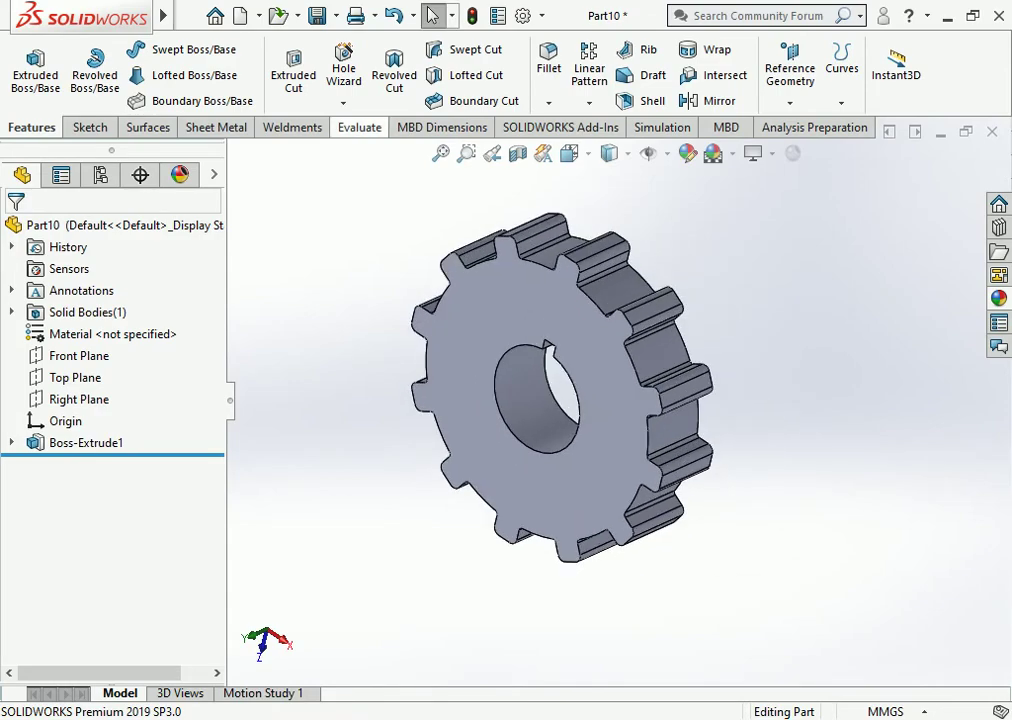
pyautogui.click(359, 127)
pyautogui.click(258, 75)
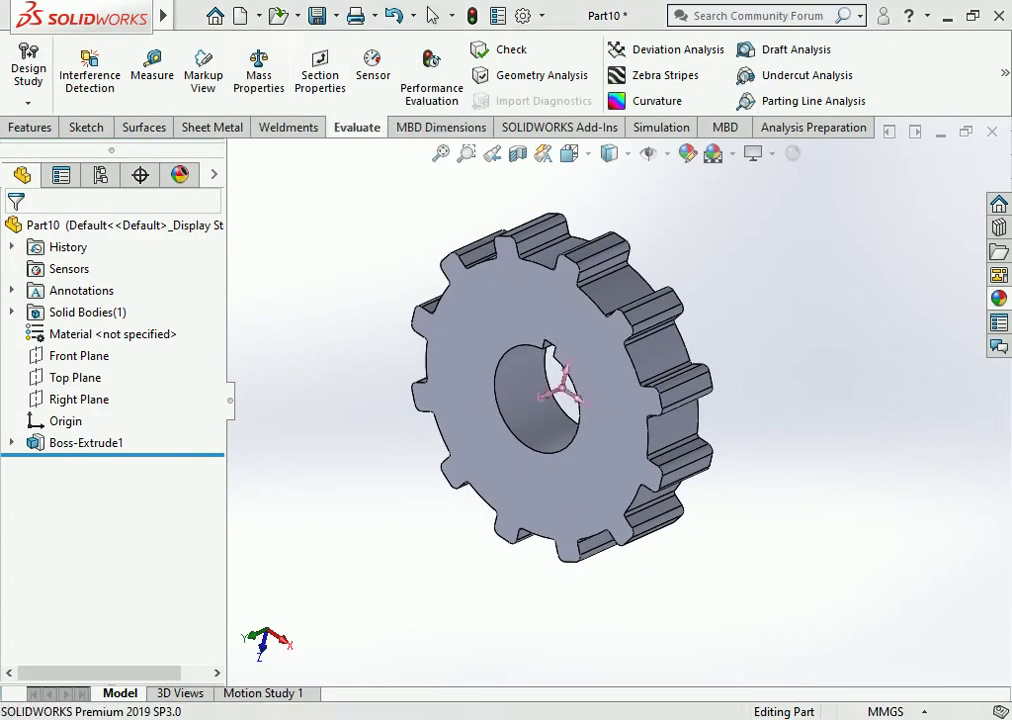
pyautogui.moveTo(181, 358); pyautogui.dragTo(59, 356)
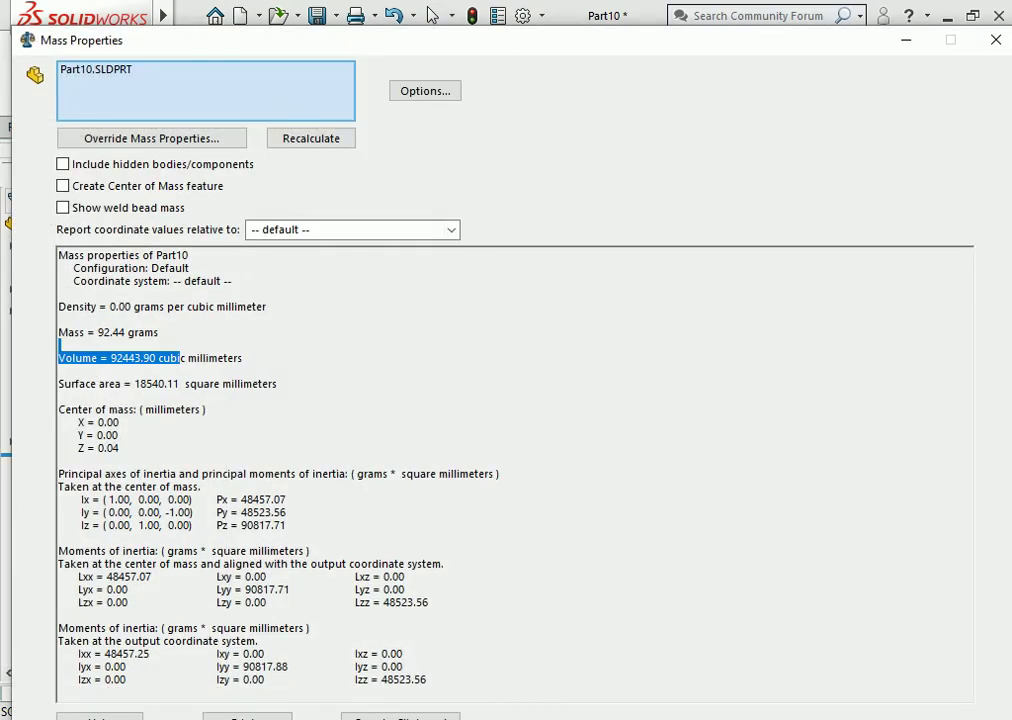
pyautogui.press('Escape')
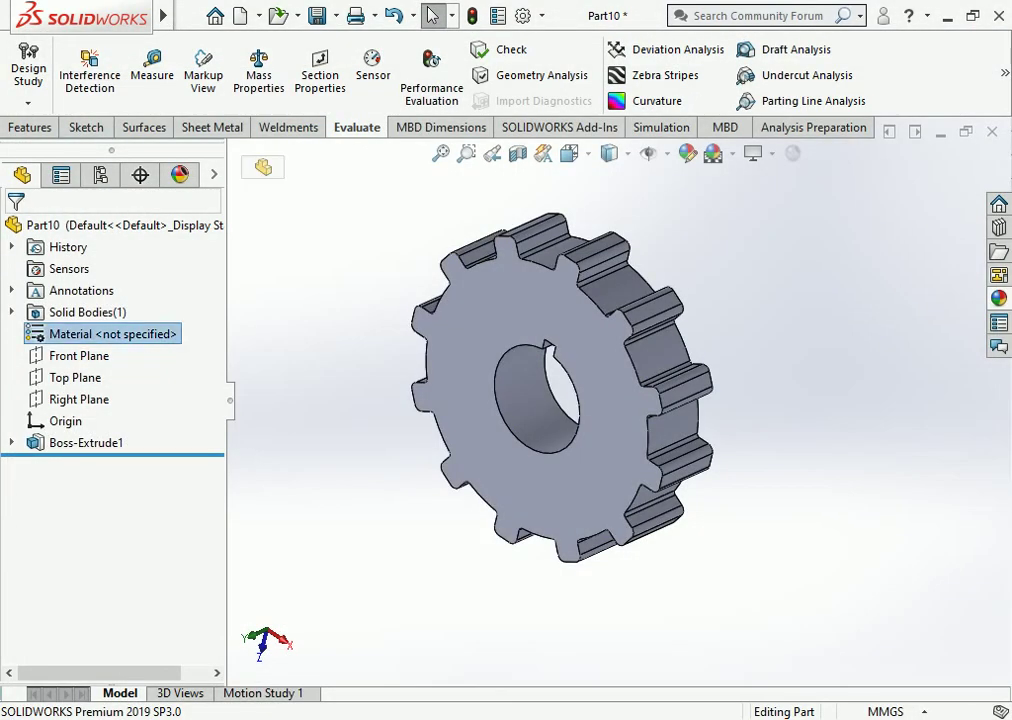
# Step: Assign AISI 1020 steel from the Steel library as the gear's material
pyautogui.rightClick(110, 334)
pyautogui.click(200, 293)
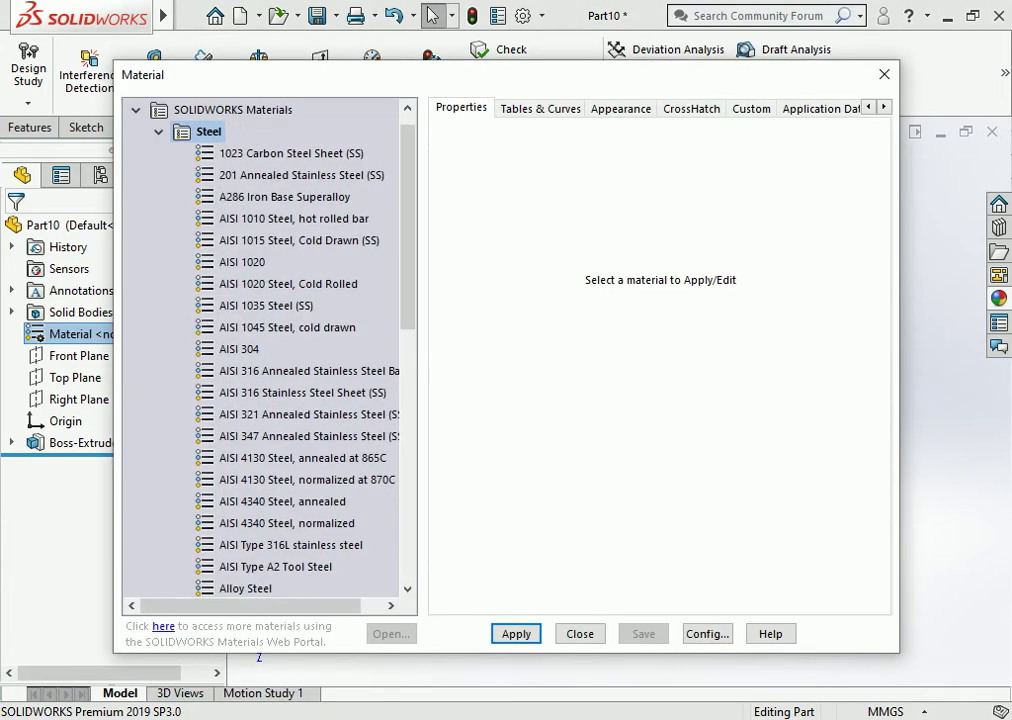
pyautogui.click(242, 262)
pyautogui.click(516, 633)
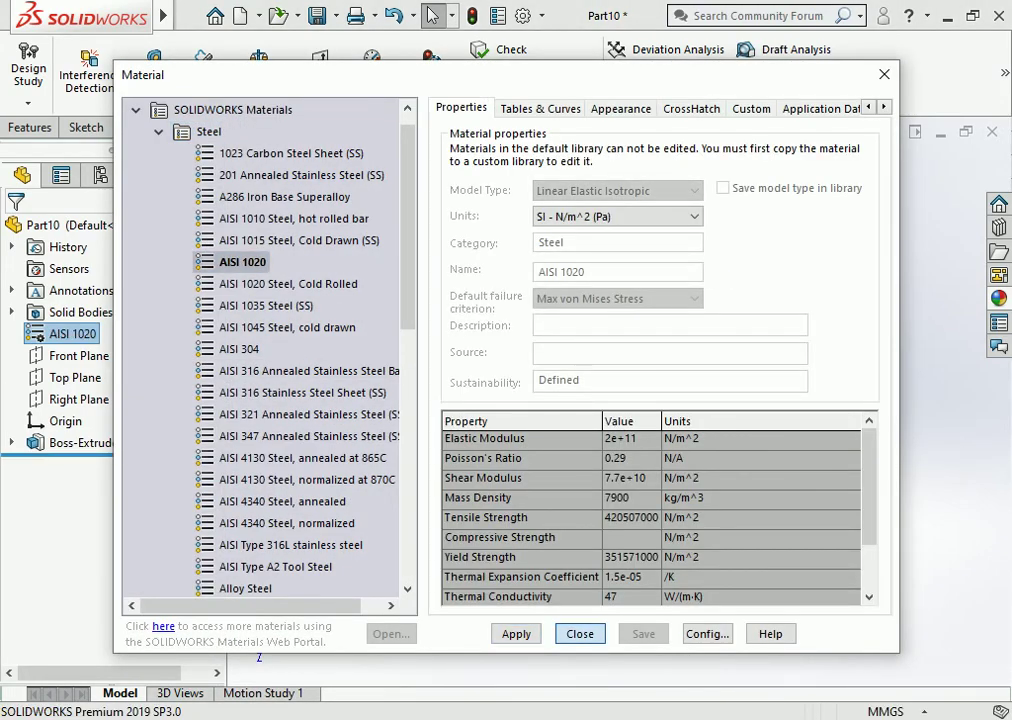
pyautogui.click(580, 633)
pyautogui.click(258, 75)
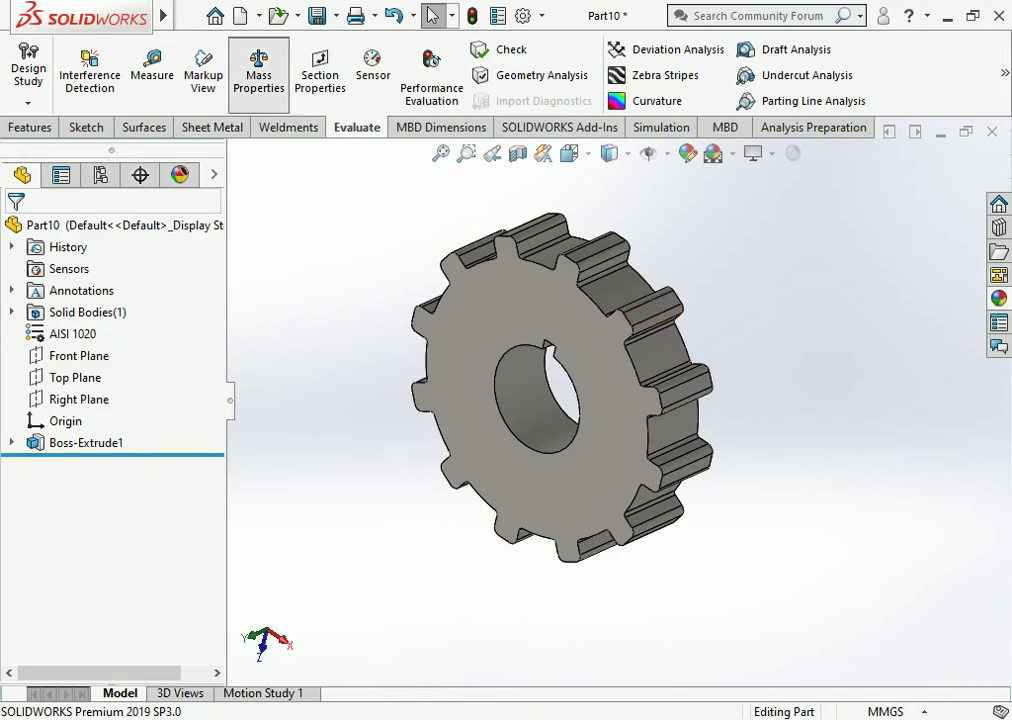
pyautogui.moveTo(164, 332); pyautogui.dragTo(58, 332)
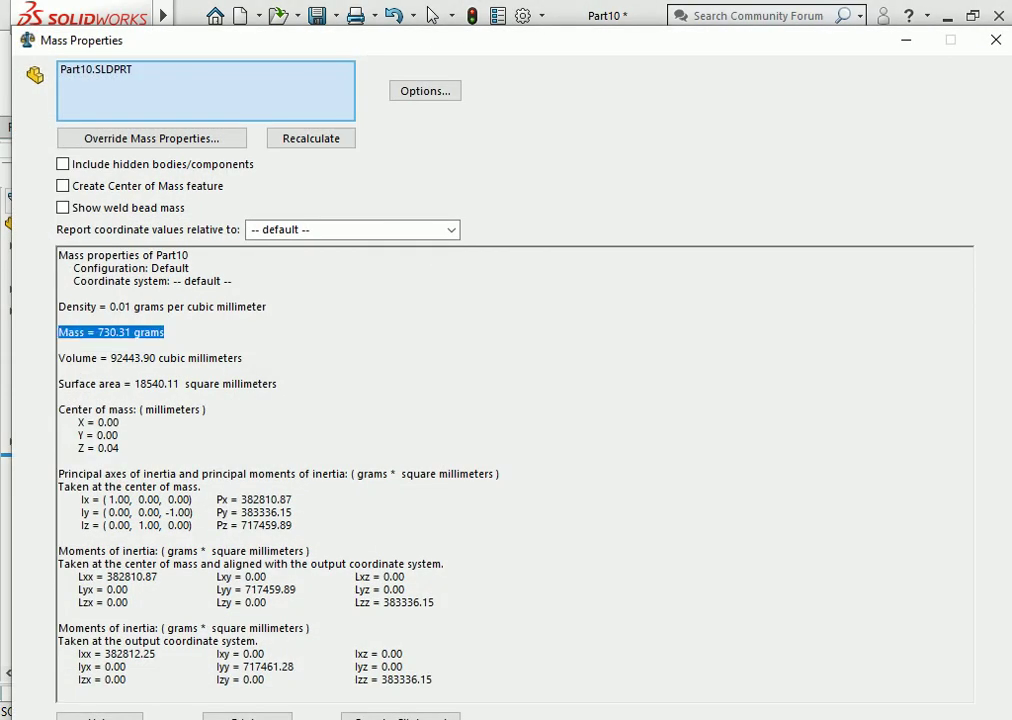
pyautogui.press('Escape')
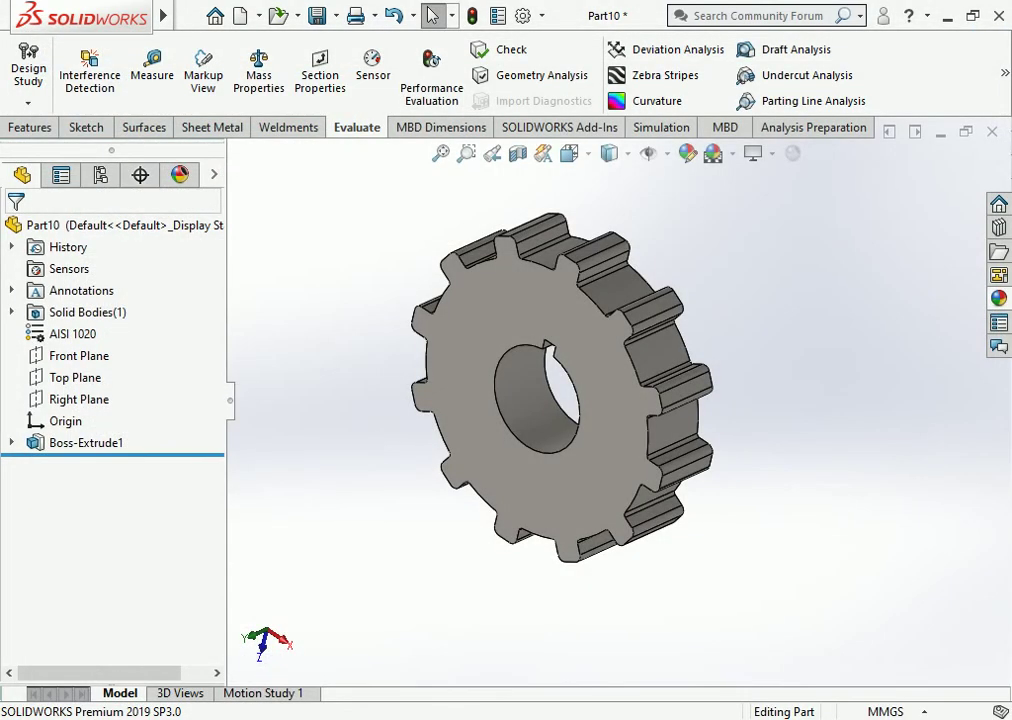
pyautogui.click(30, 127)
pyautogui.moveTo(615, 345); pyautogui.dragTo(652, 358, button='middle')
pyautogui.scroll(-2, 652, 358)
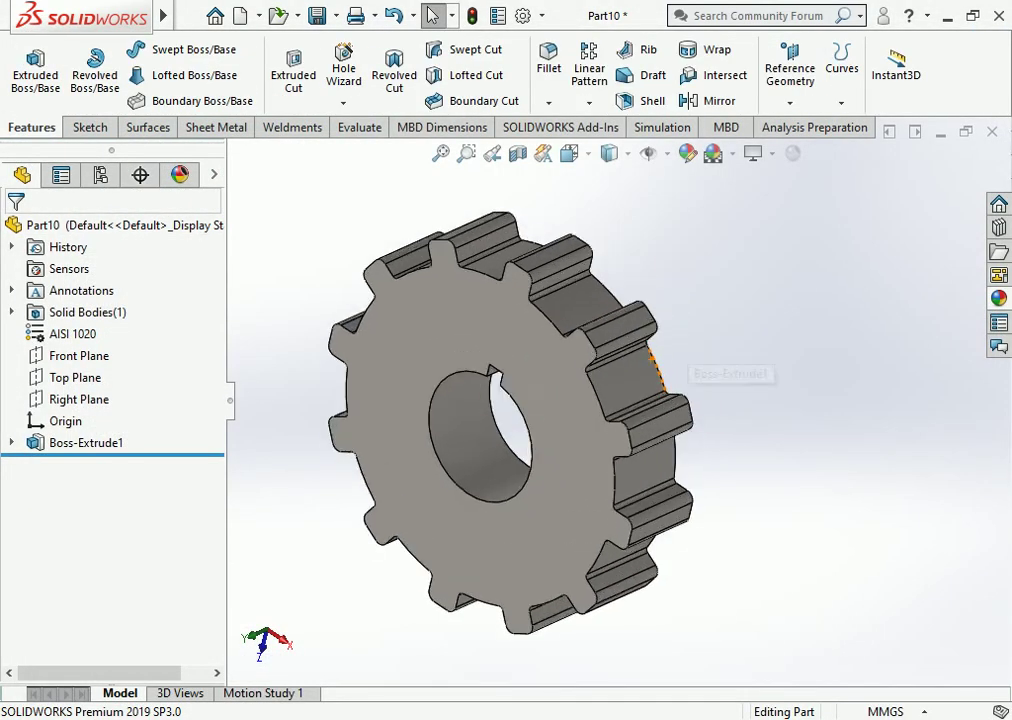
pyautogui.scroll(1, 652, 360)
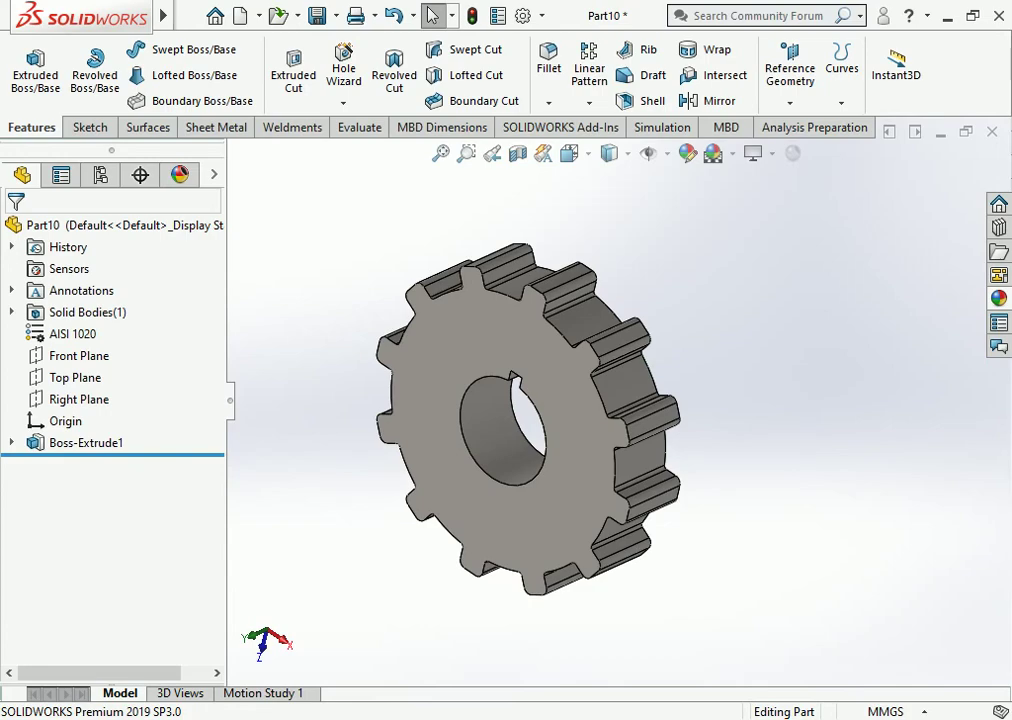
pyautogui.hotkey('ctrl', 'Up')
pyautogui.hotkey('ctrl', 'Left')
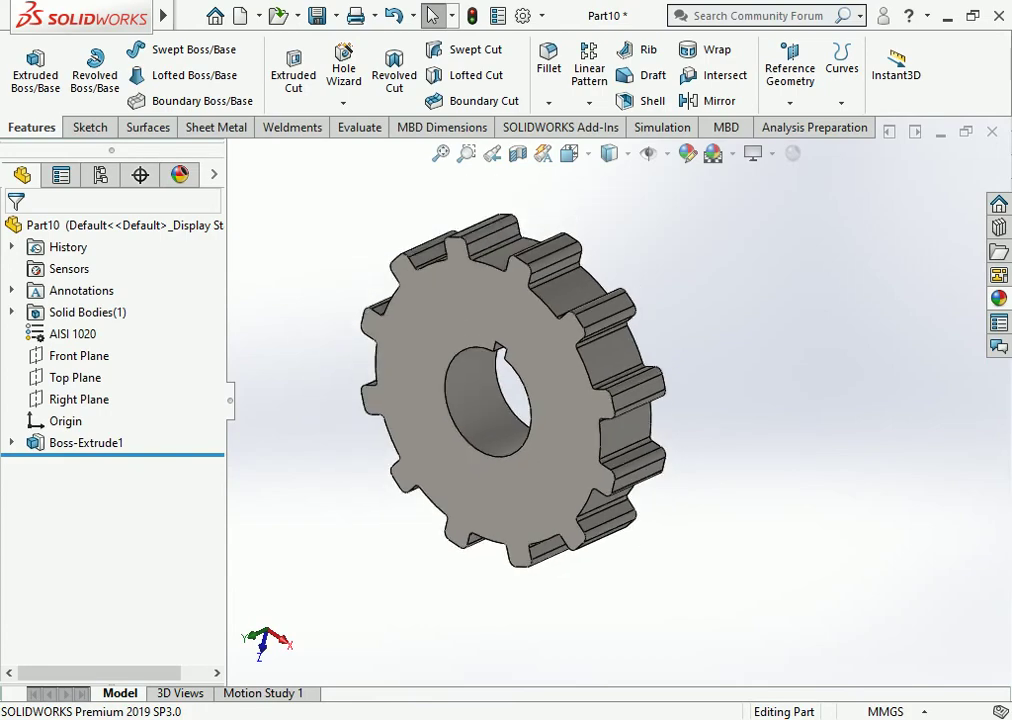
pyautogui.click(359, 127)
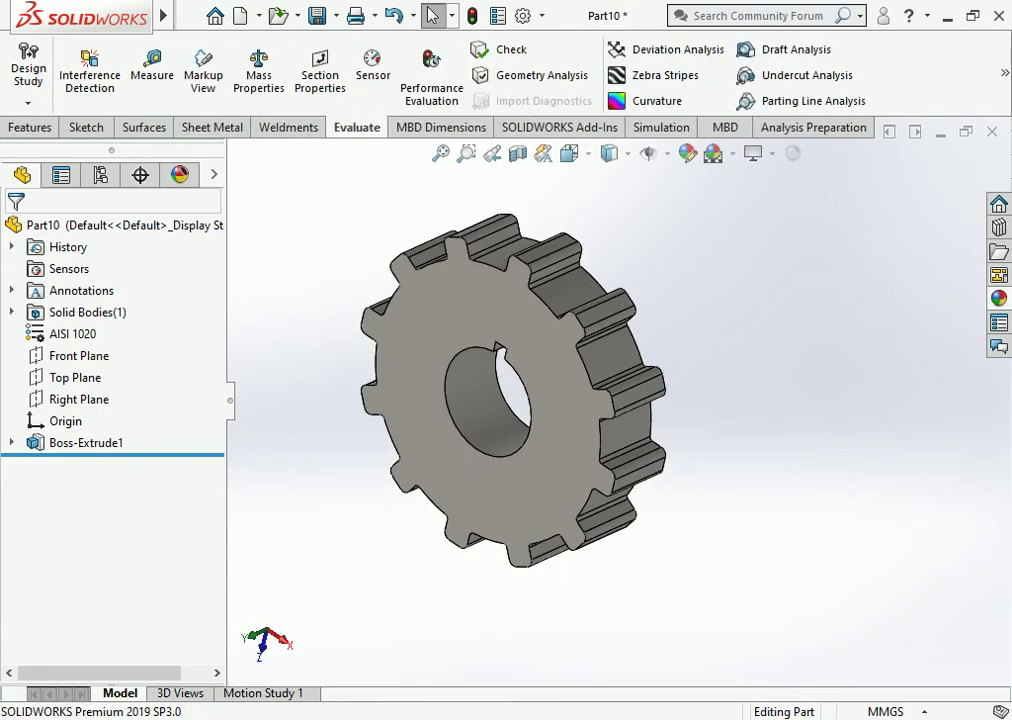
pyautogui.click(258, 70)
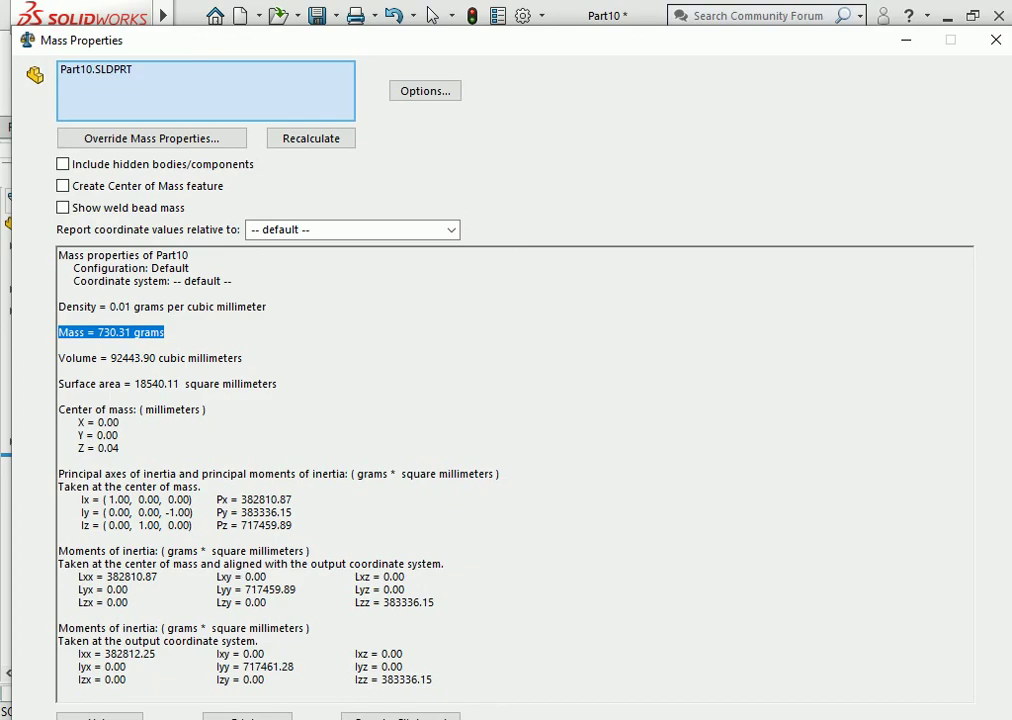
pyautogui.press('Escape')
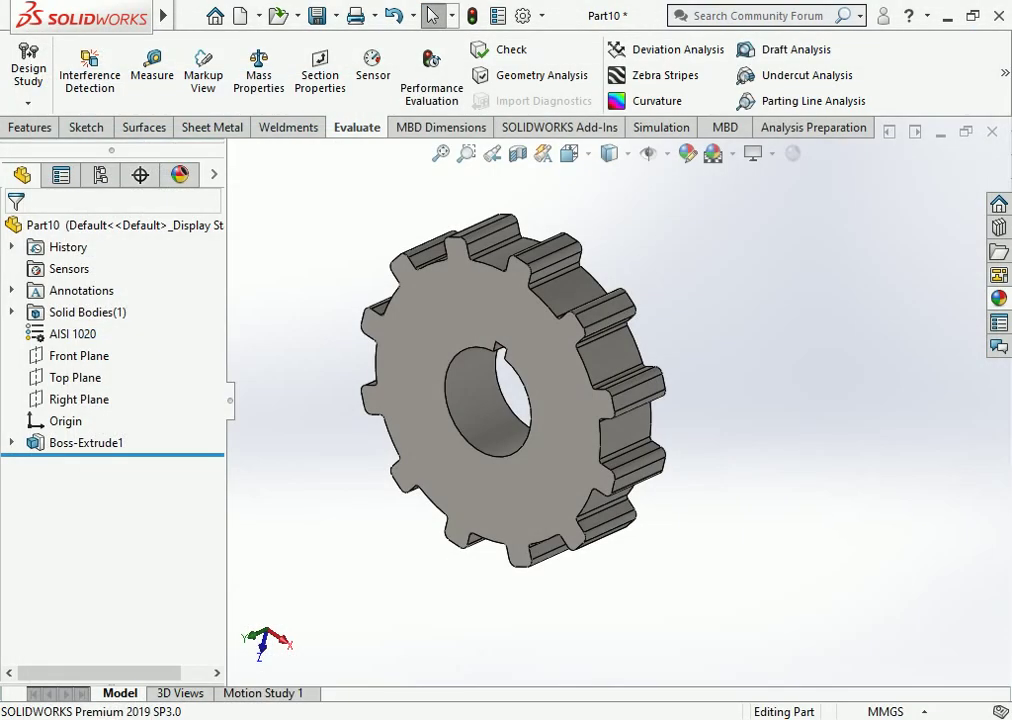